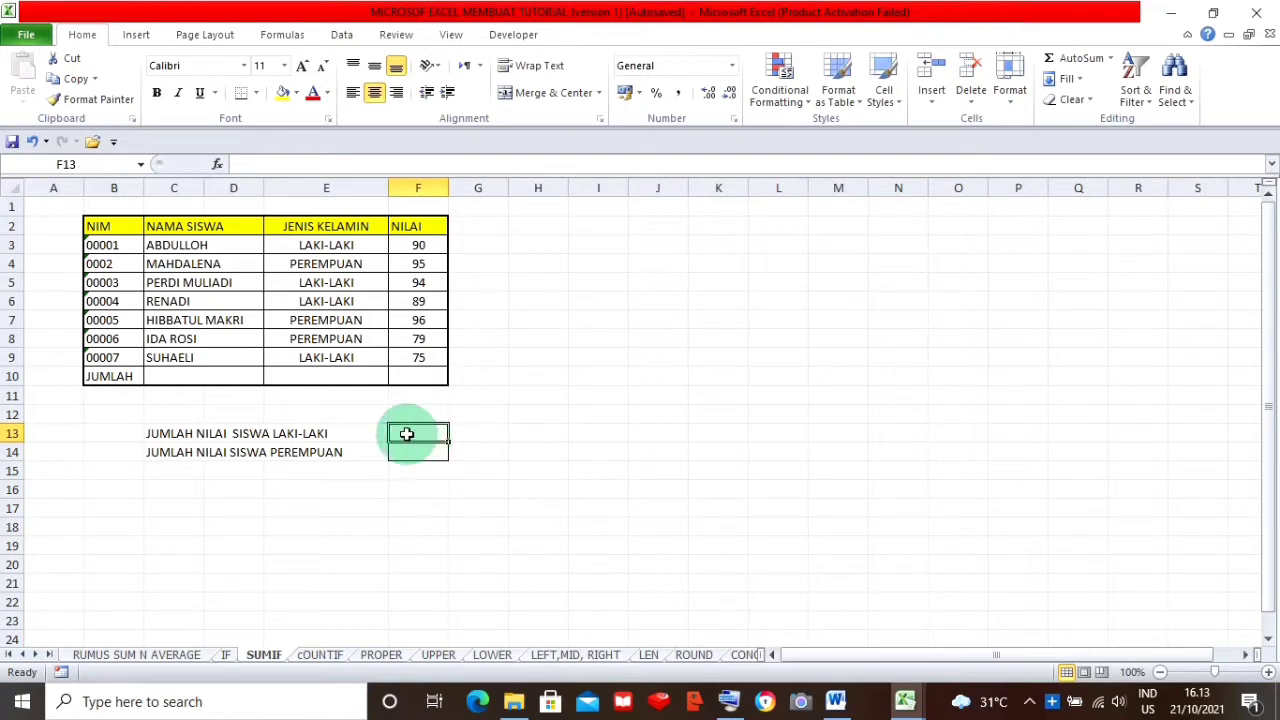
# Begin a formula in cell F13, beside the label JUMLAH NILAI SISWA LAKI-LAKI.
pyautogui.write('=')
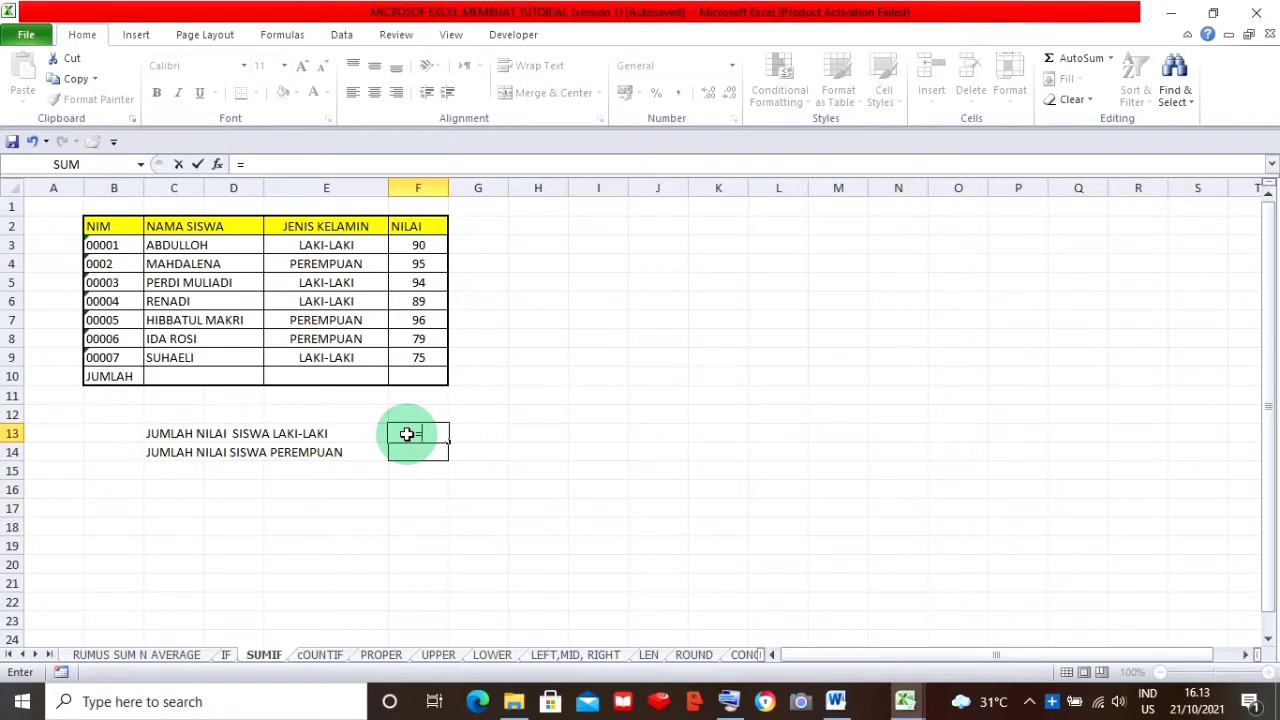
pyautogui.write('SUMIF')
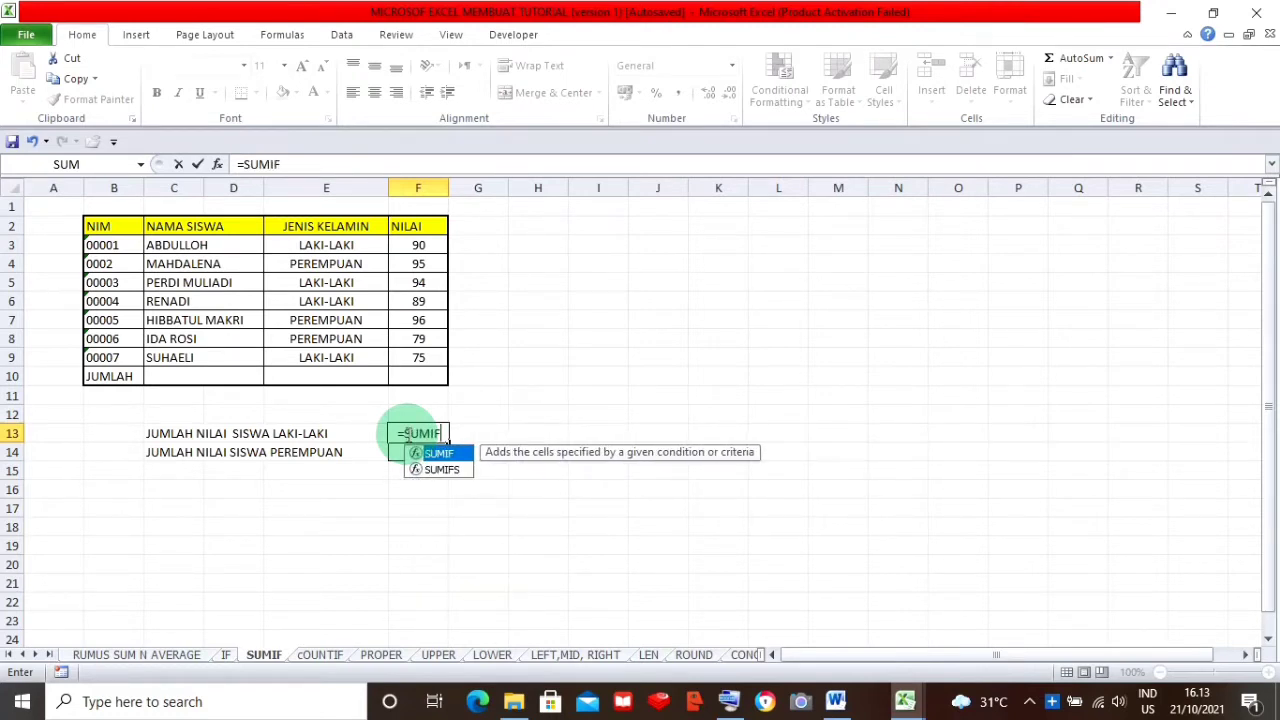
pyautogui.write('(')
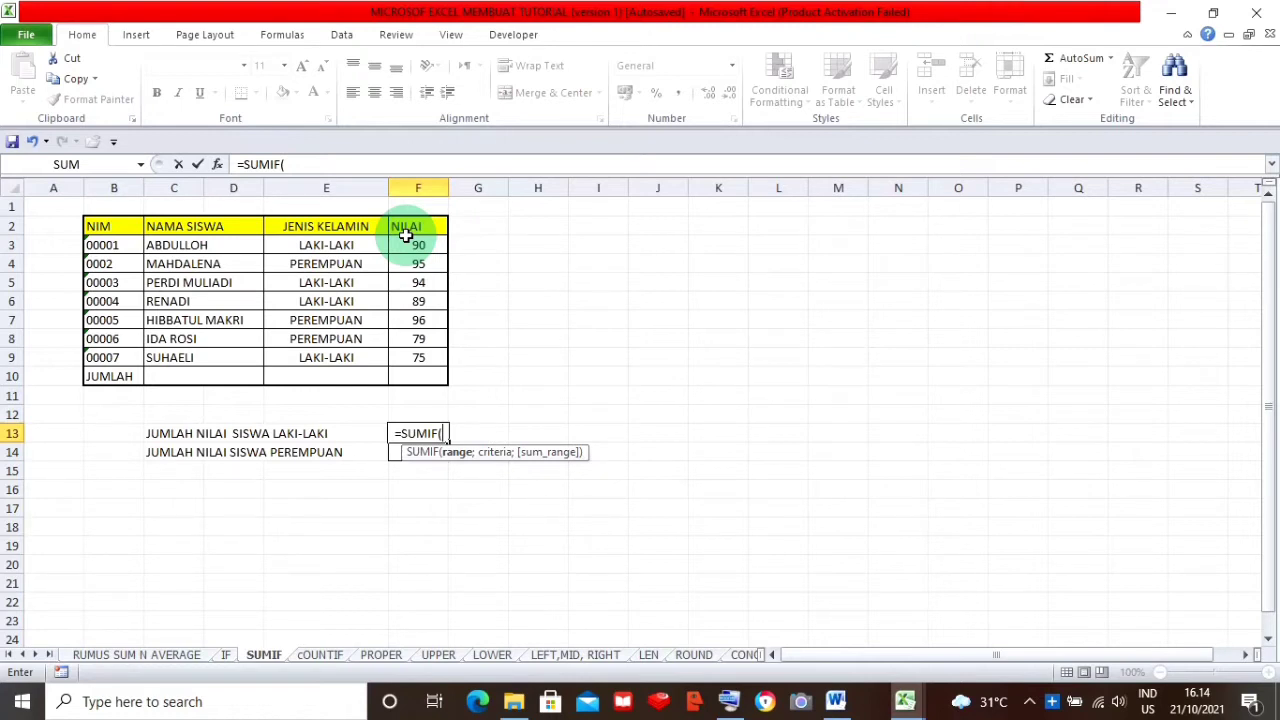
pyautogui.press('BackSpace')
pyautogui.press('BackSpace')
pyautogui.press('BackSpace')
pyautogui.press('BackSpace')
pyautogui.press('BackSpace')
pyautogui.press('BackSpace')
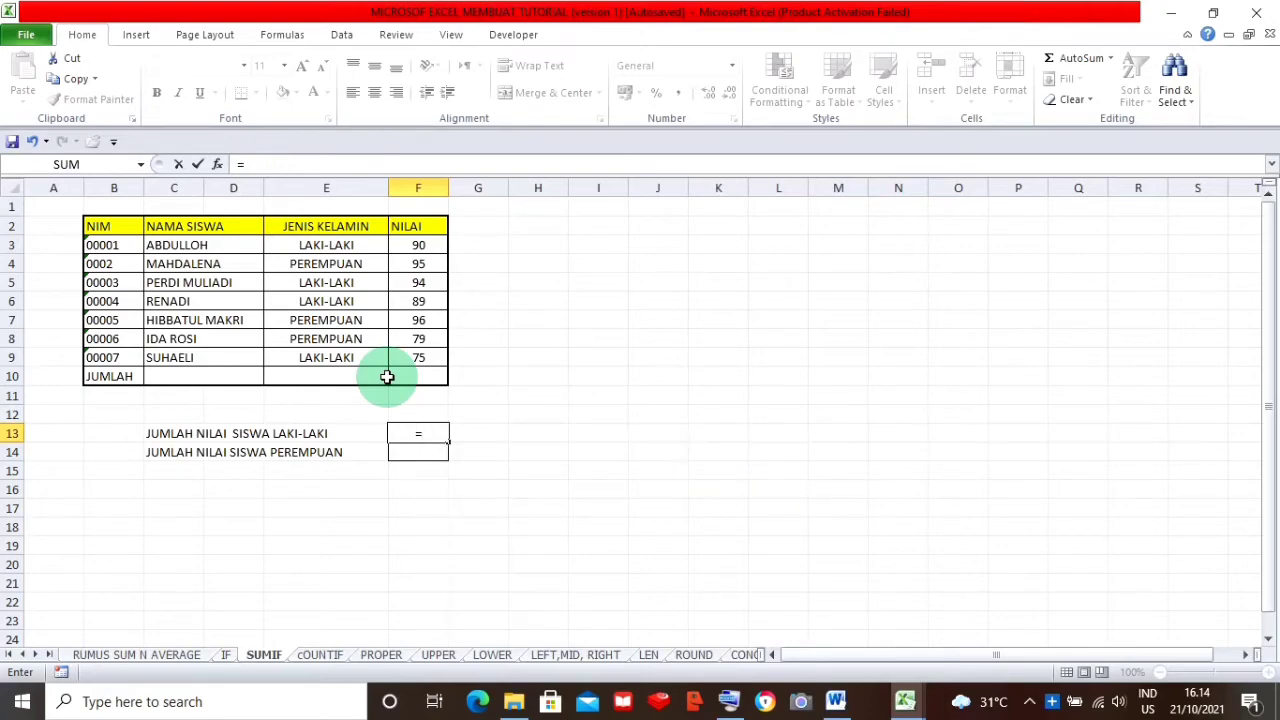
# Complete the formula in F13 as =SUMIF(E3:E9;"LAKI-LAKI";F3:F9) to total the male students' scores.
pyautogui.write('SUMI')
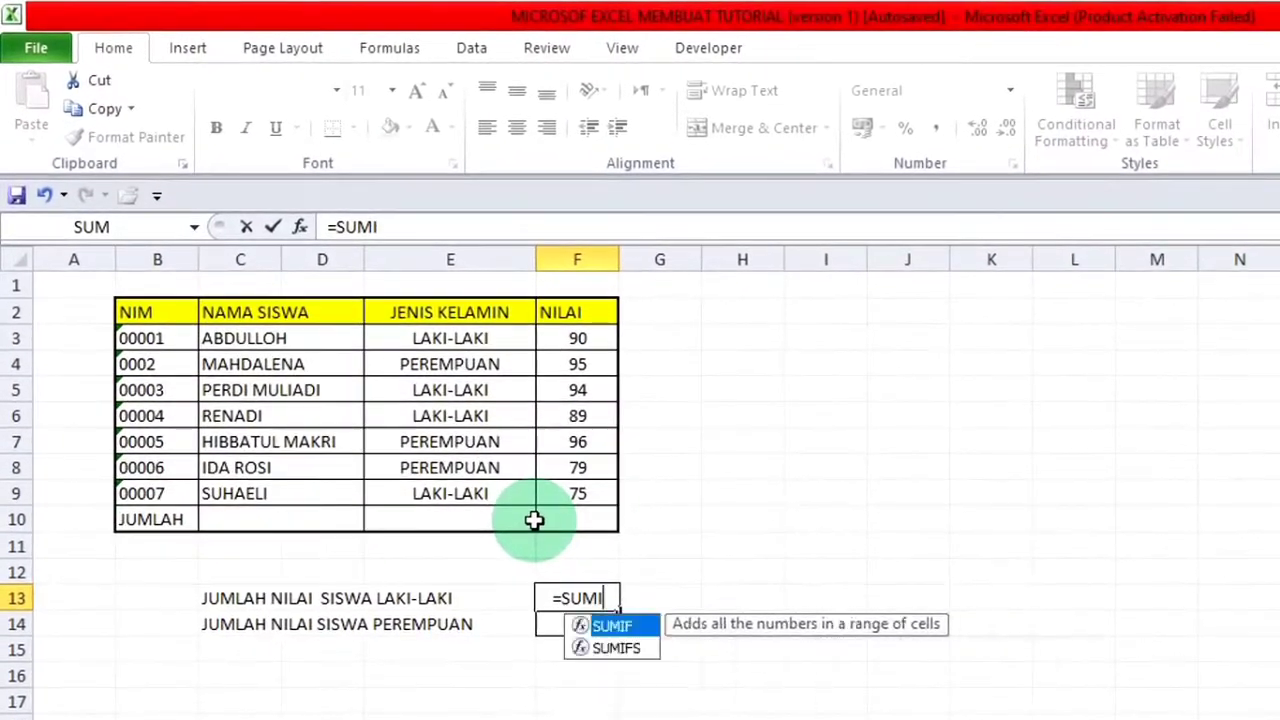
pyautogui.write('F')
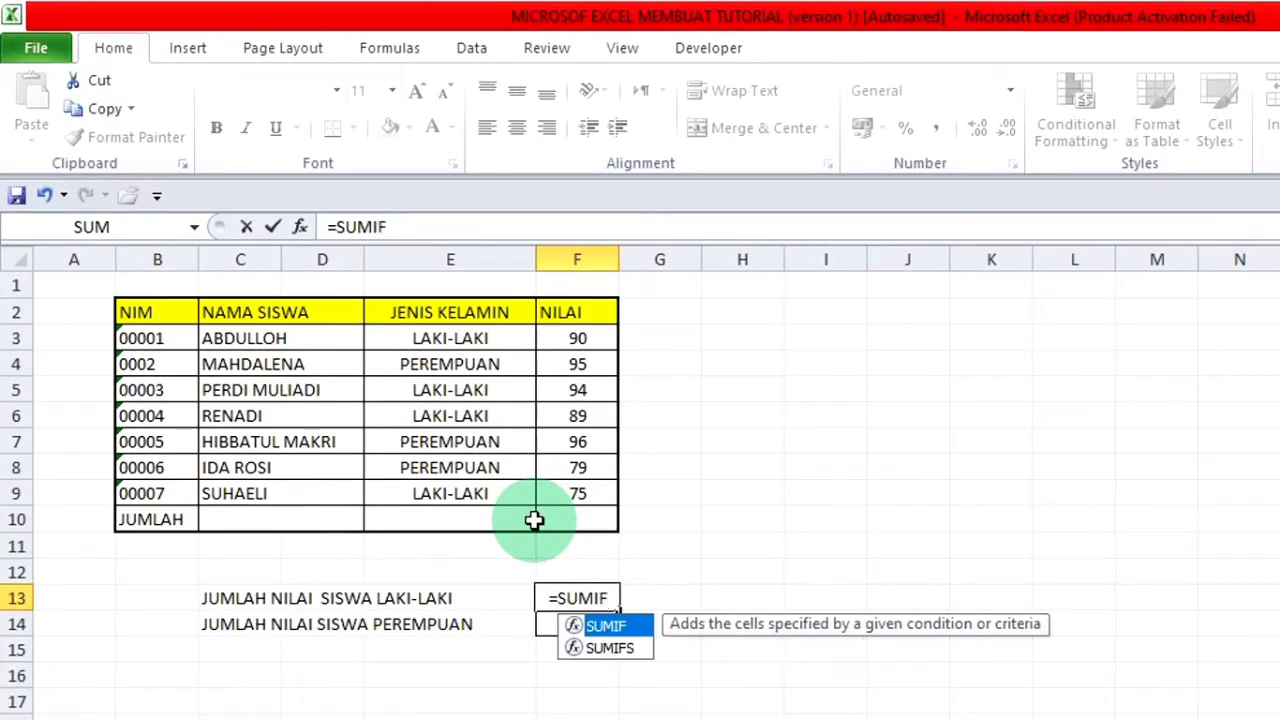
pyautogui.write('(')
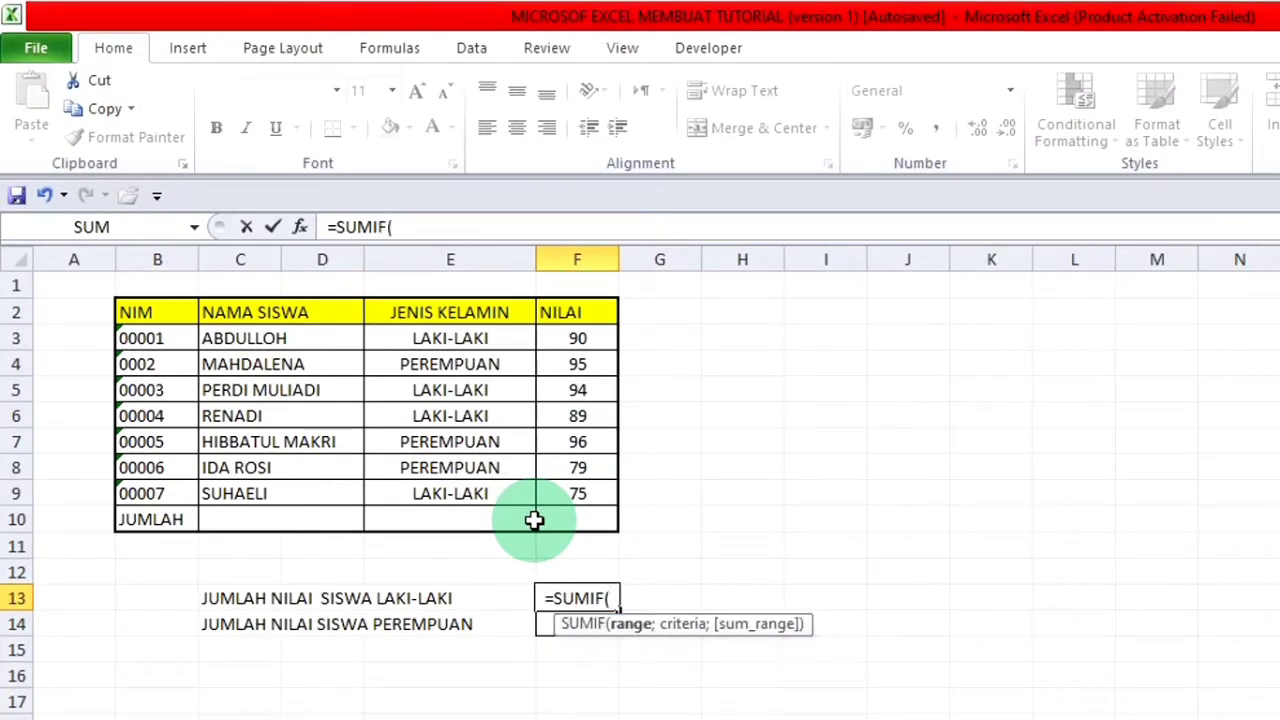
pyautogui.moveTo(455, 342); pyautogui.dragTo(478, 493)
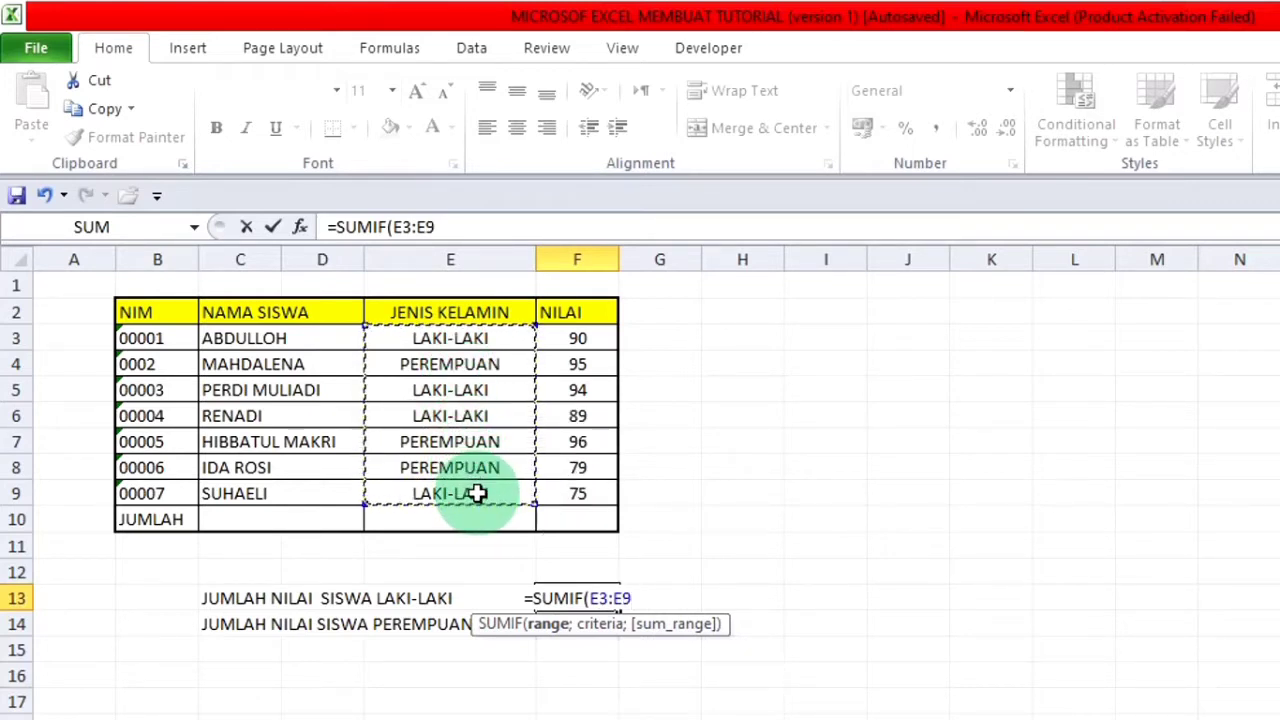
pyautogui.write(';')
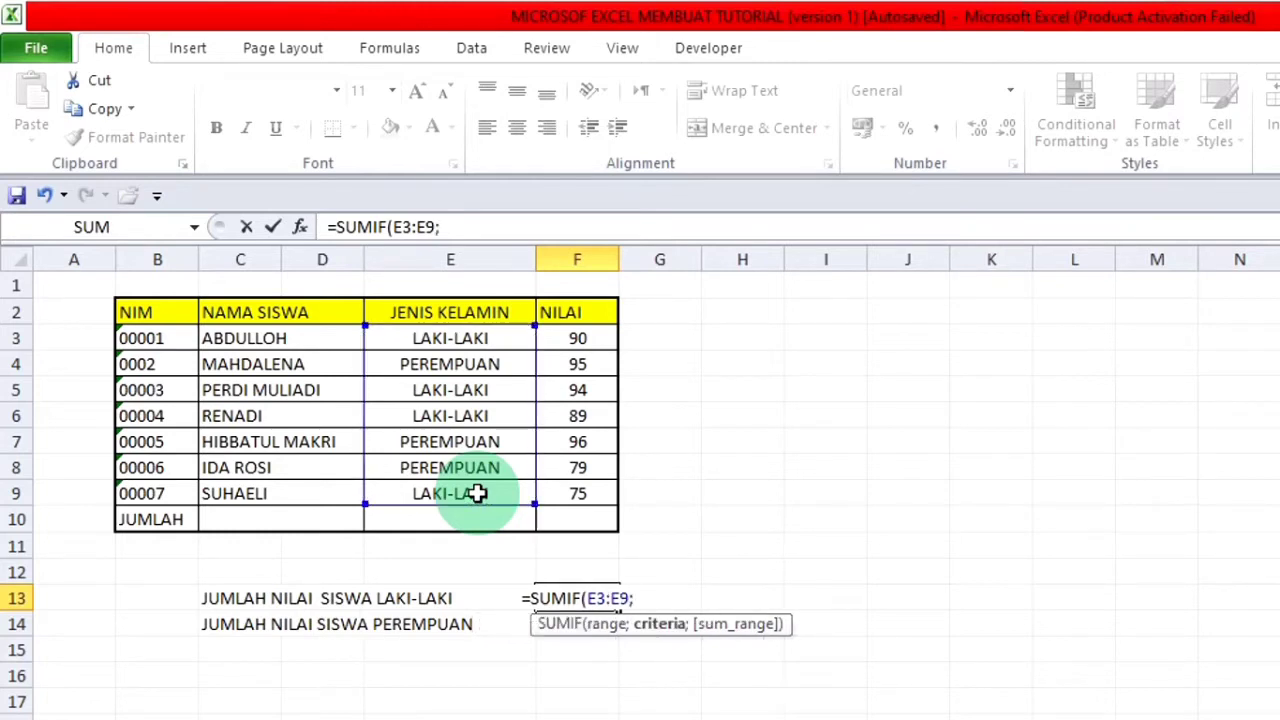
pyautogui.write('"')
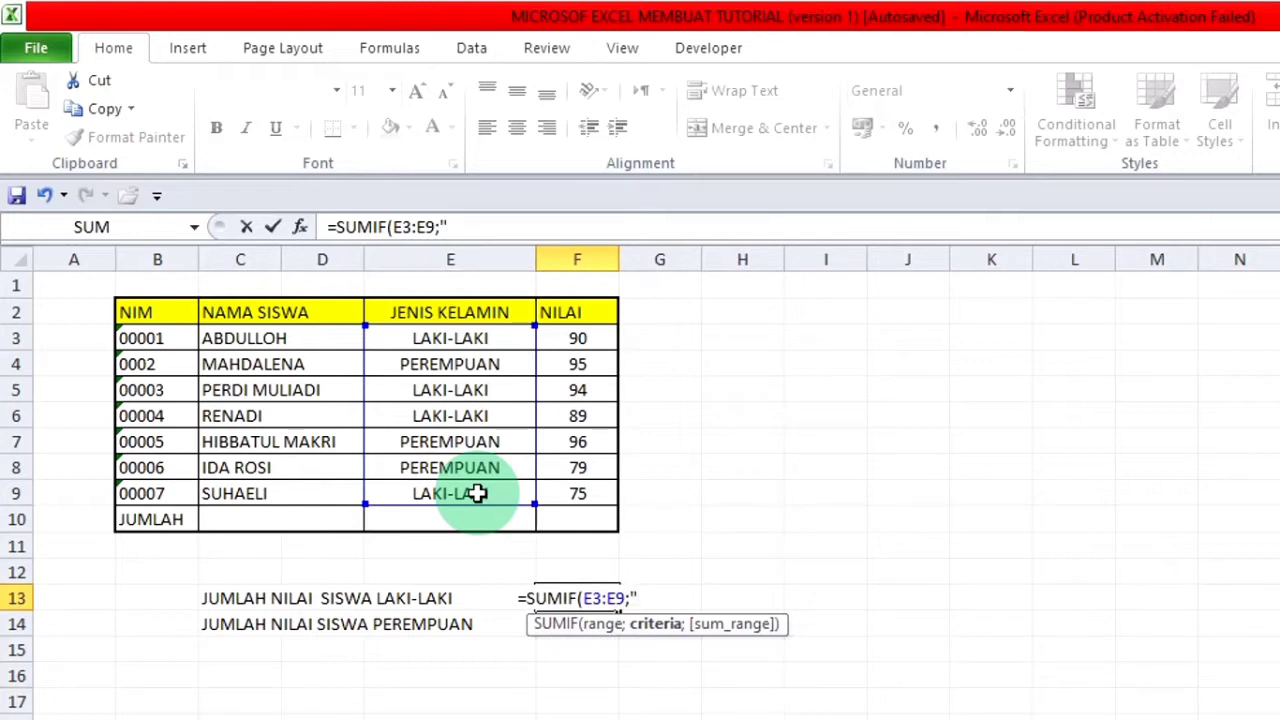
pyautogui.write('LAKI')
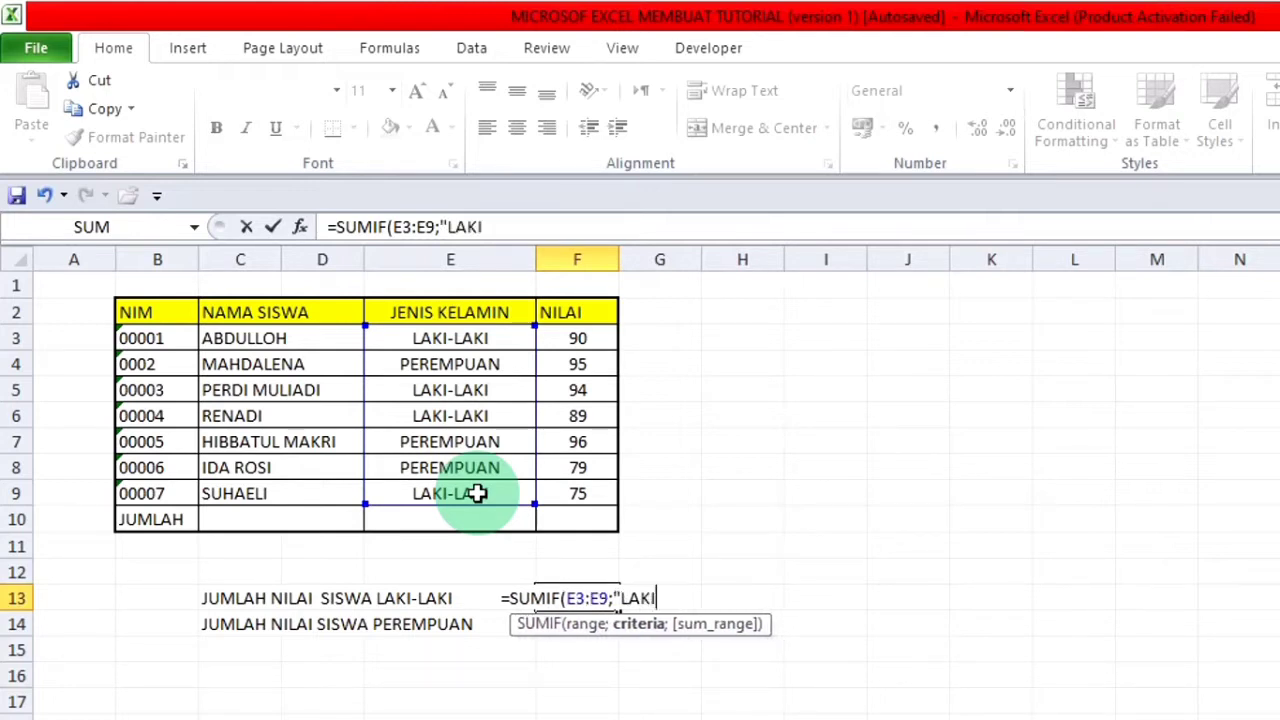
pyautogui.write('-LAKI')
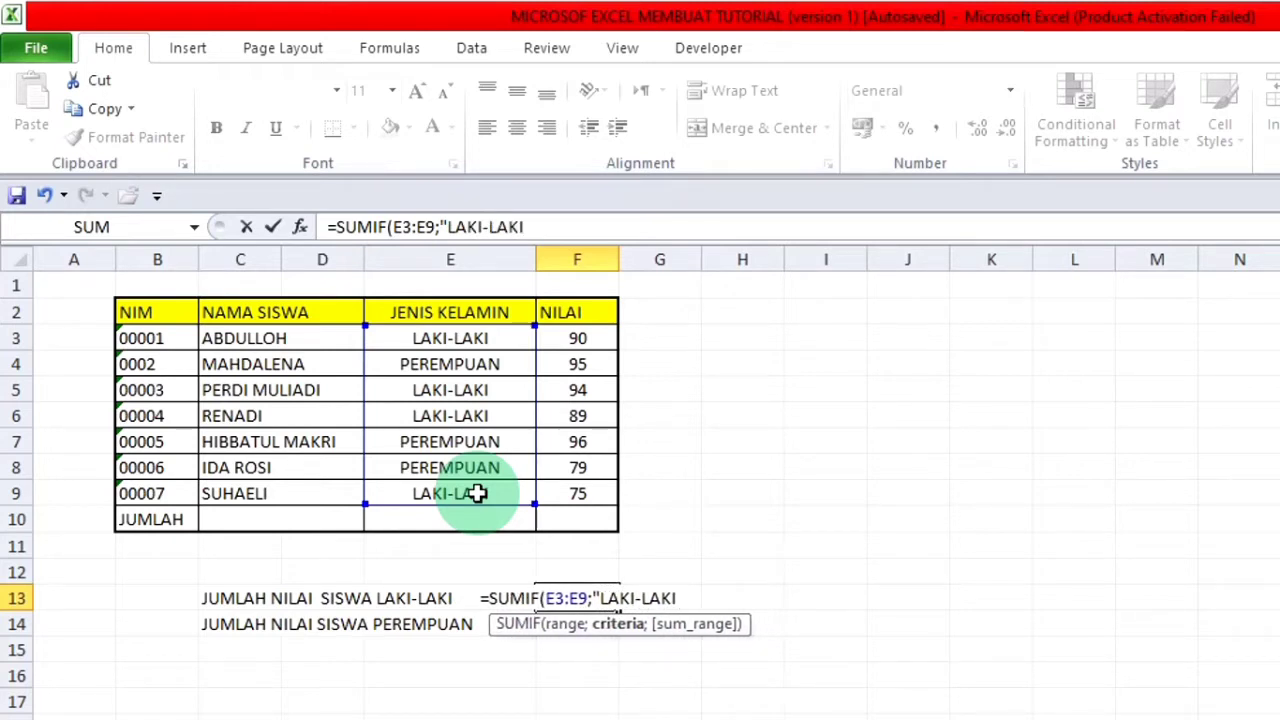
pyautogui.write('"')
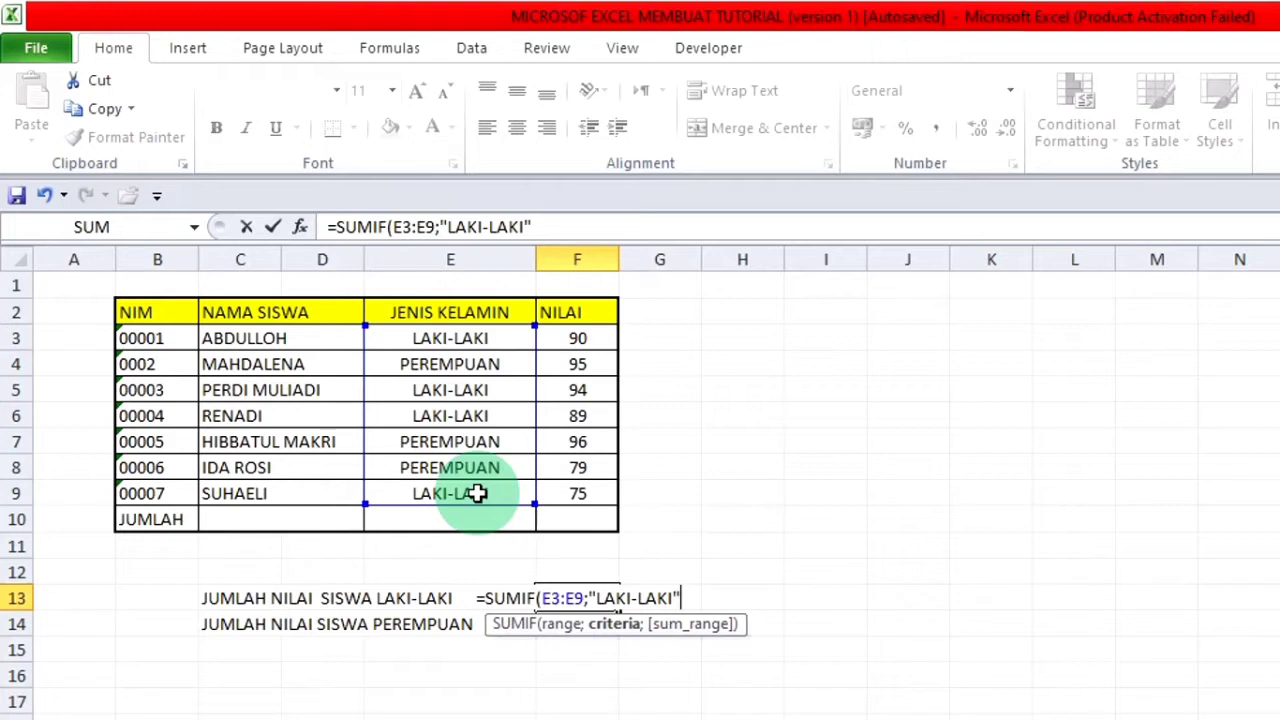
pyautogui.write(';')
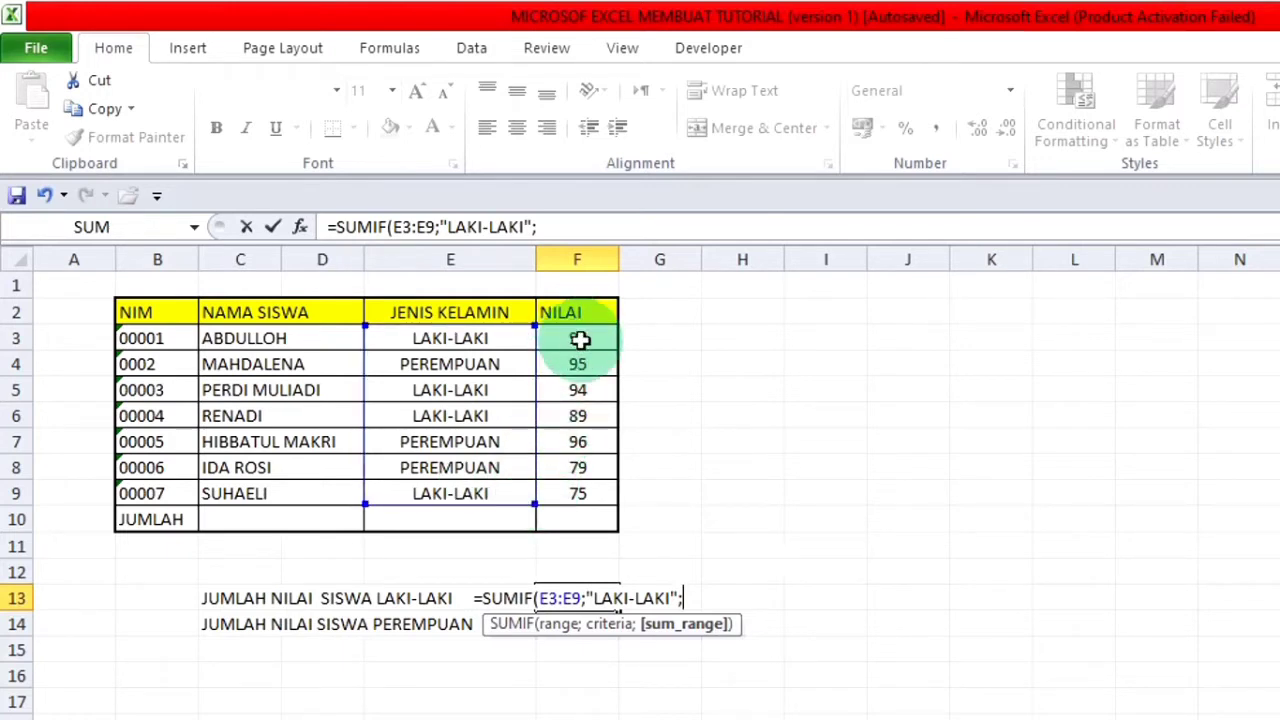
pyautogui.moveTo(580, 340); pyautogui.dragTo(596, 492)
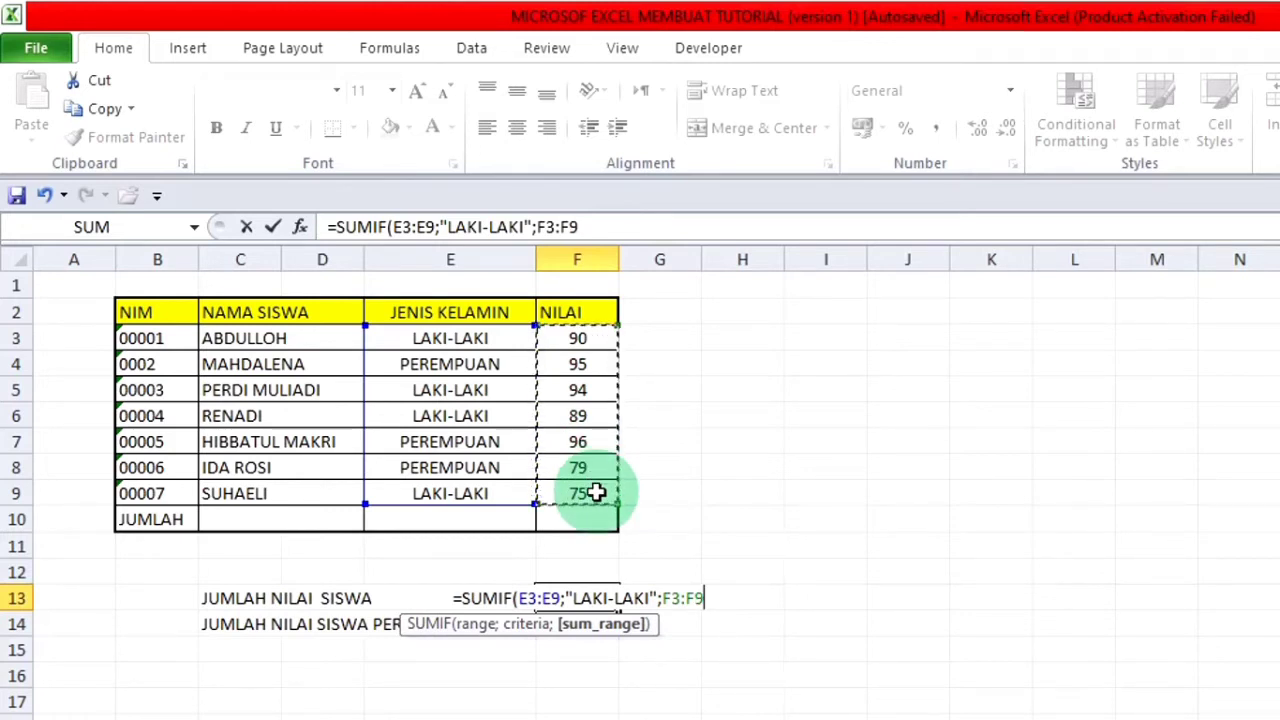
pyautogui.write(')')
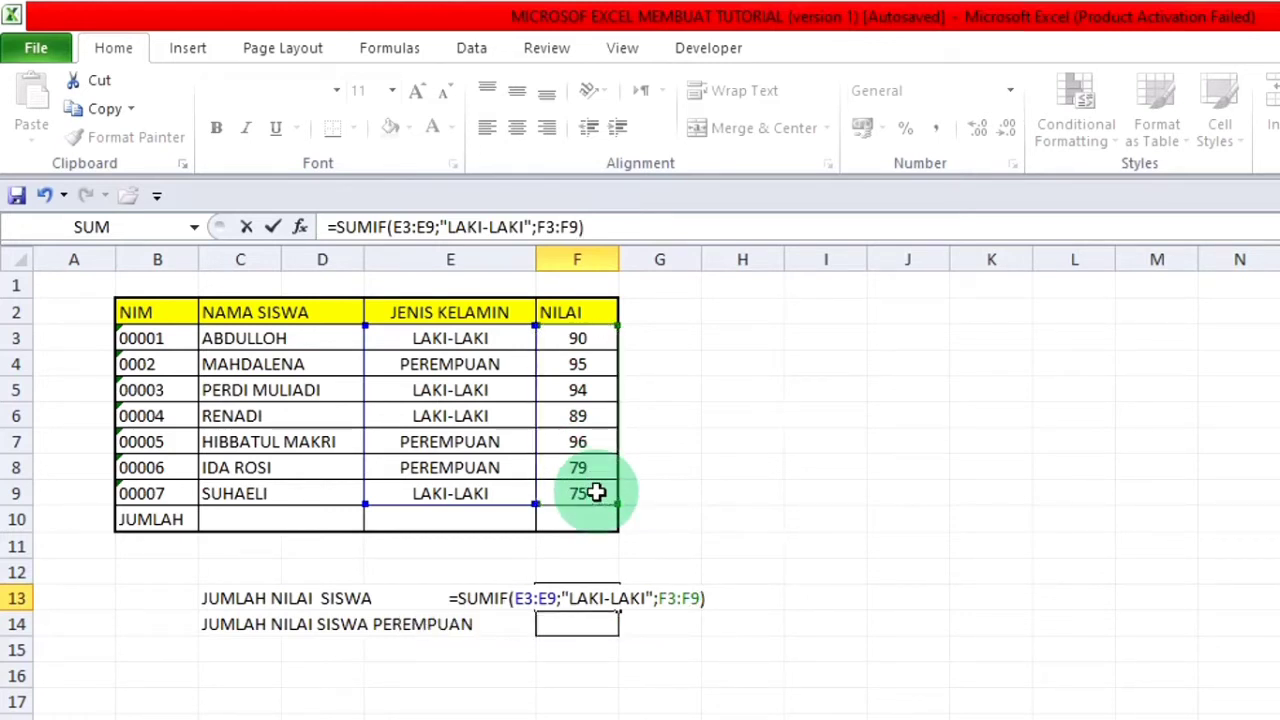
pyautogui.press('Return')
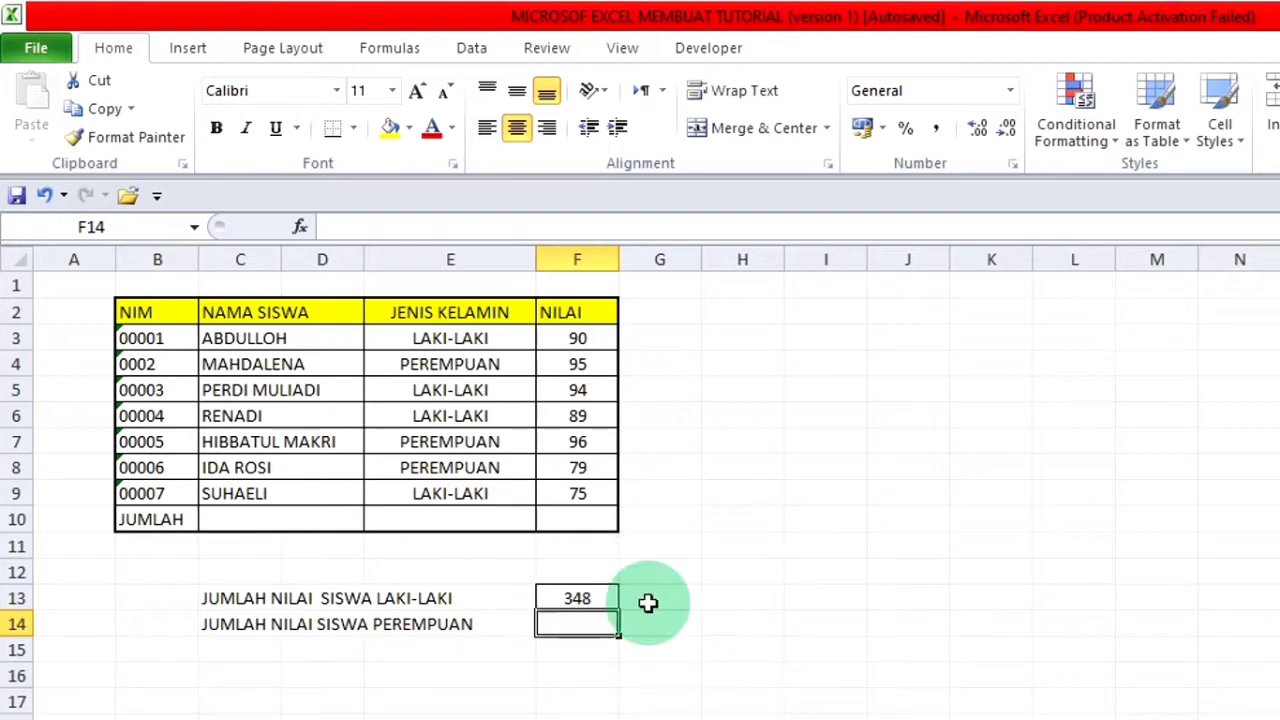
# Total the NILAI column in F10 with =SUM(F3:F9) and centre the cell horizontally.
pyautogui.click(571, 517)
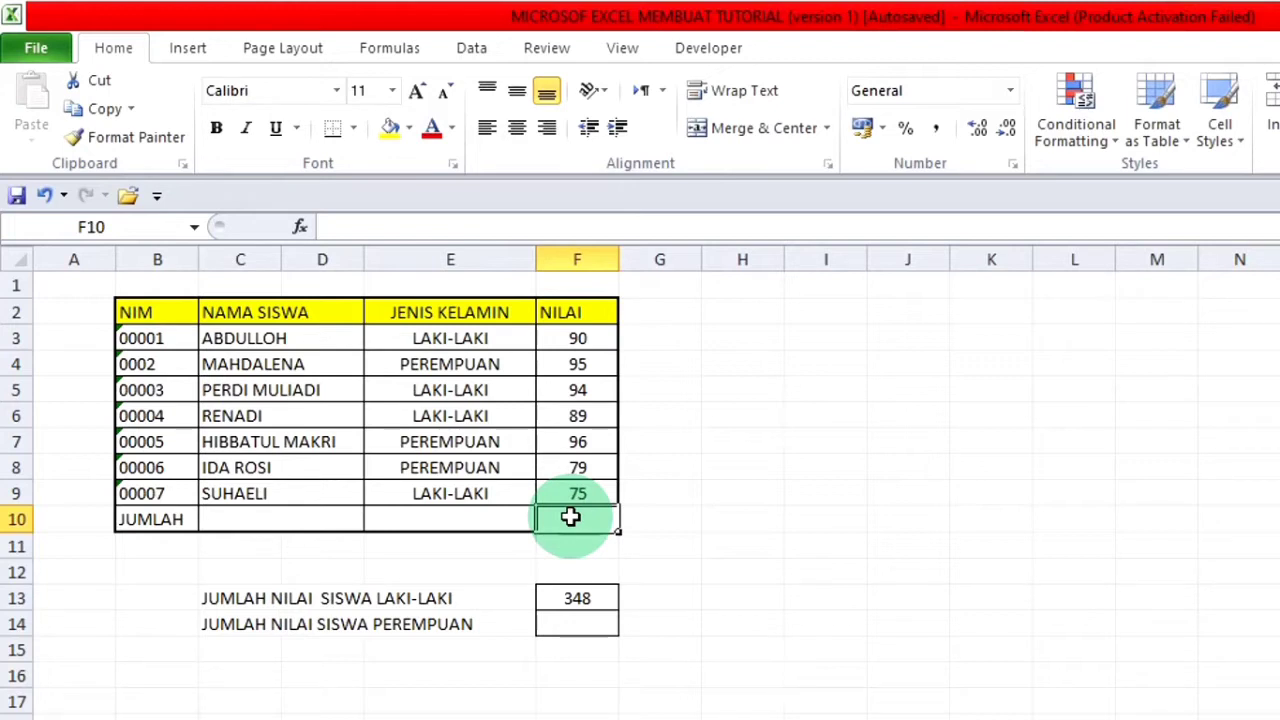
pyautogui.write('=')
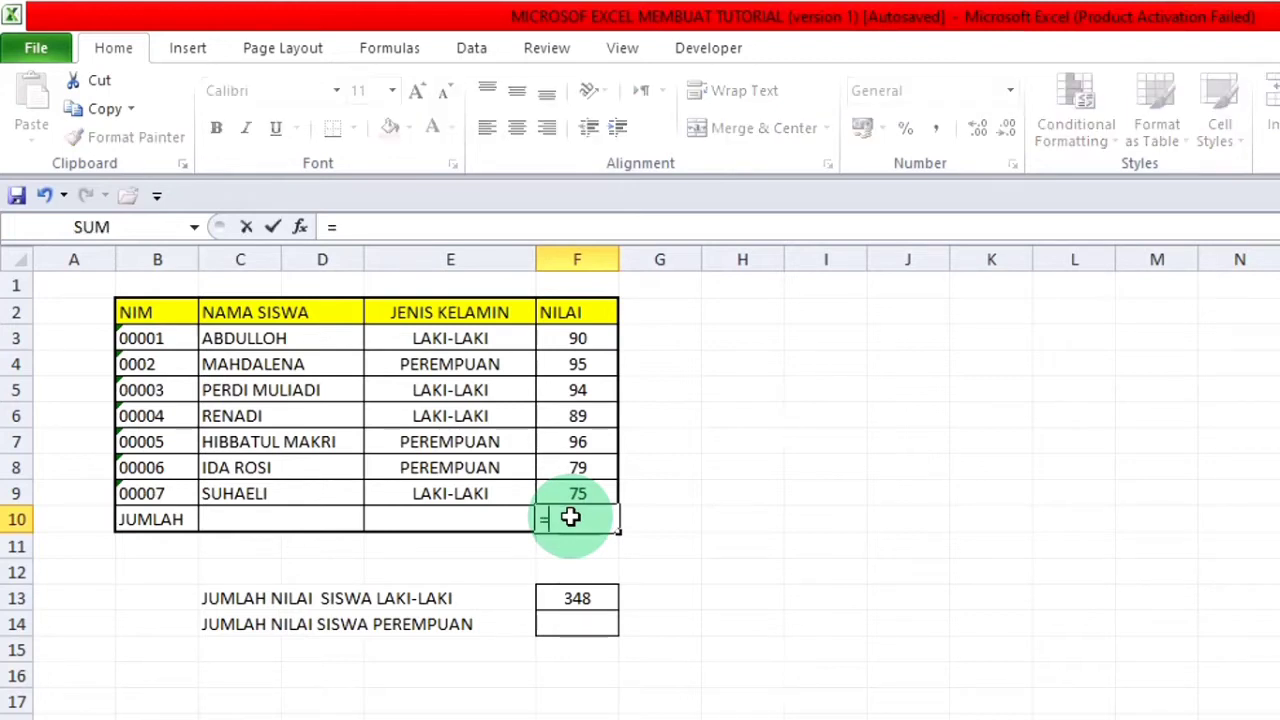
pyautogui.write('SUM')
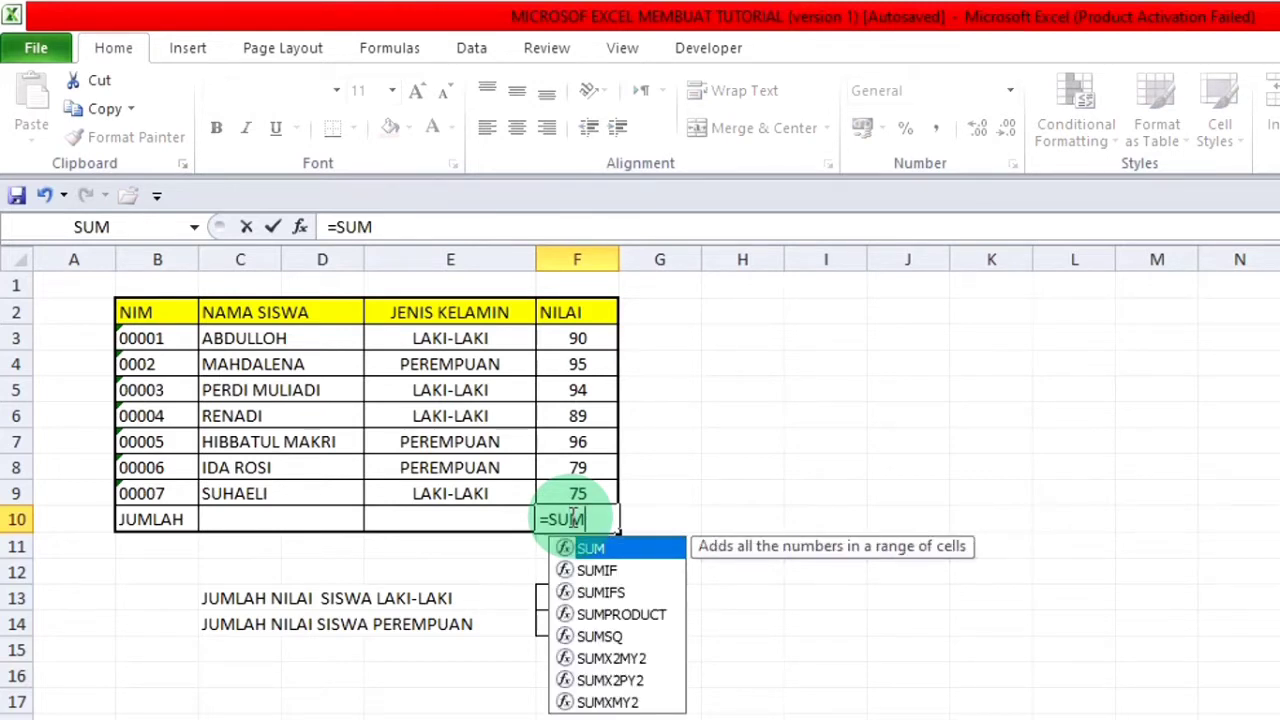
pyautogui.write('(')
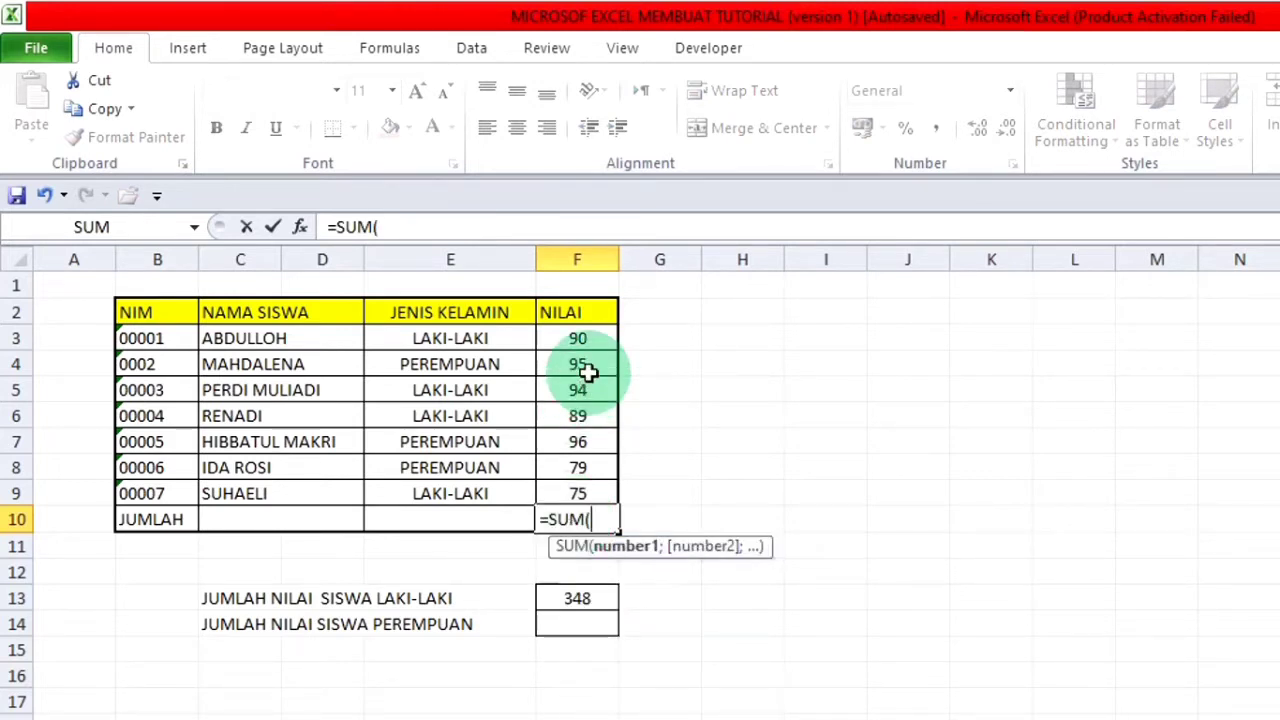
pyautogui.moveTo(580, 342); pyautogui.dragTo(581, 491)
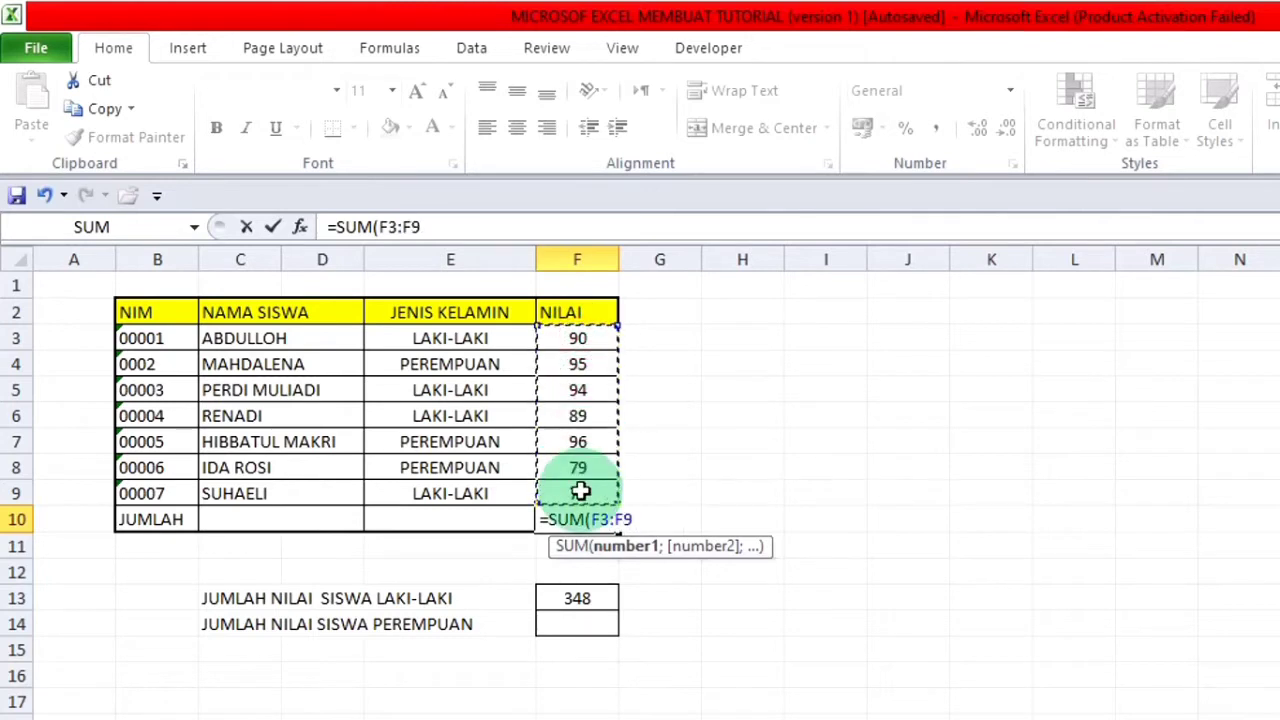
pyautogui.write(')')
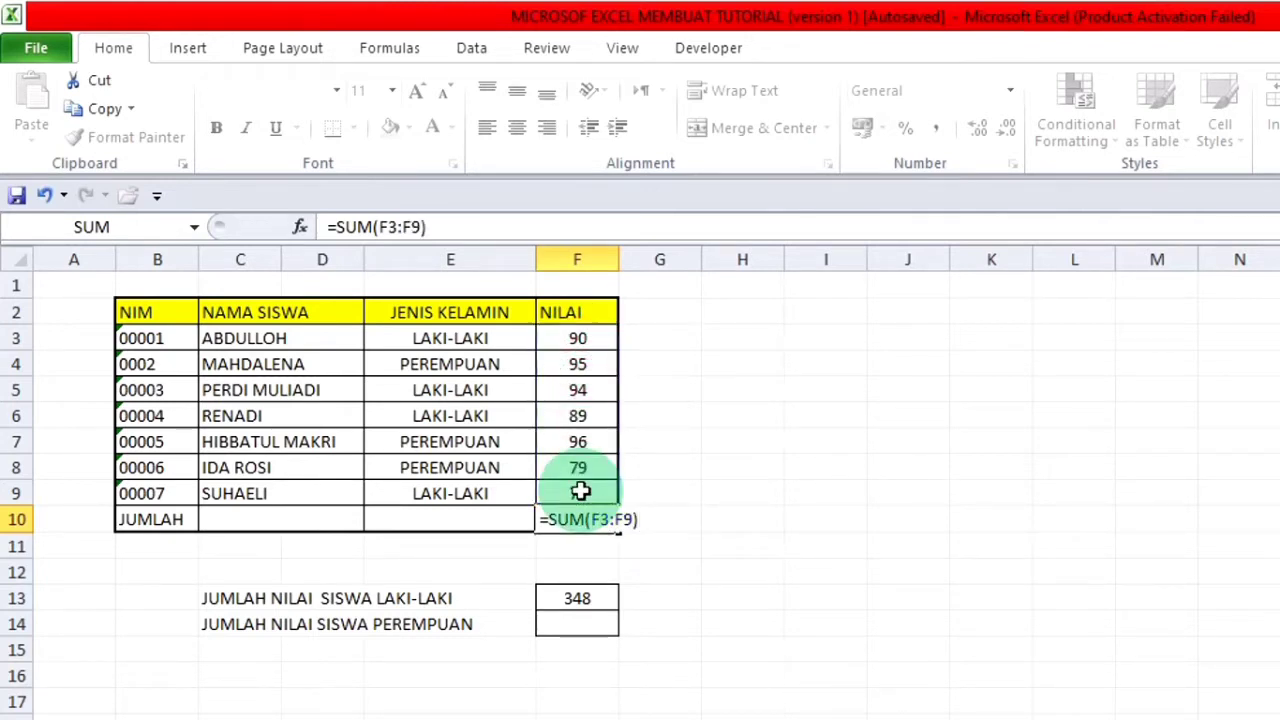
pyautogui.press('Return')
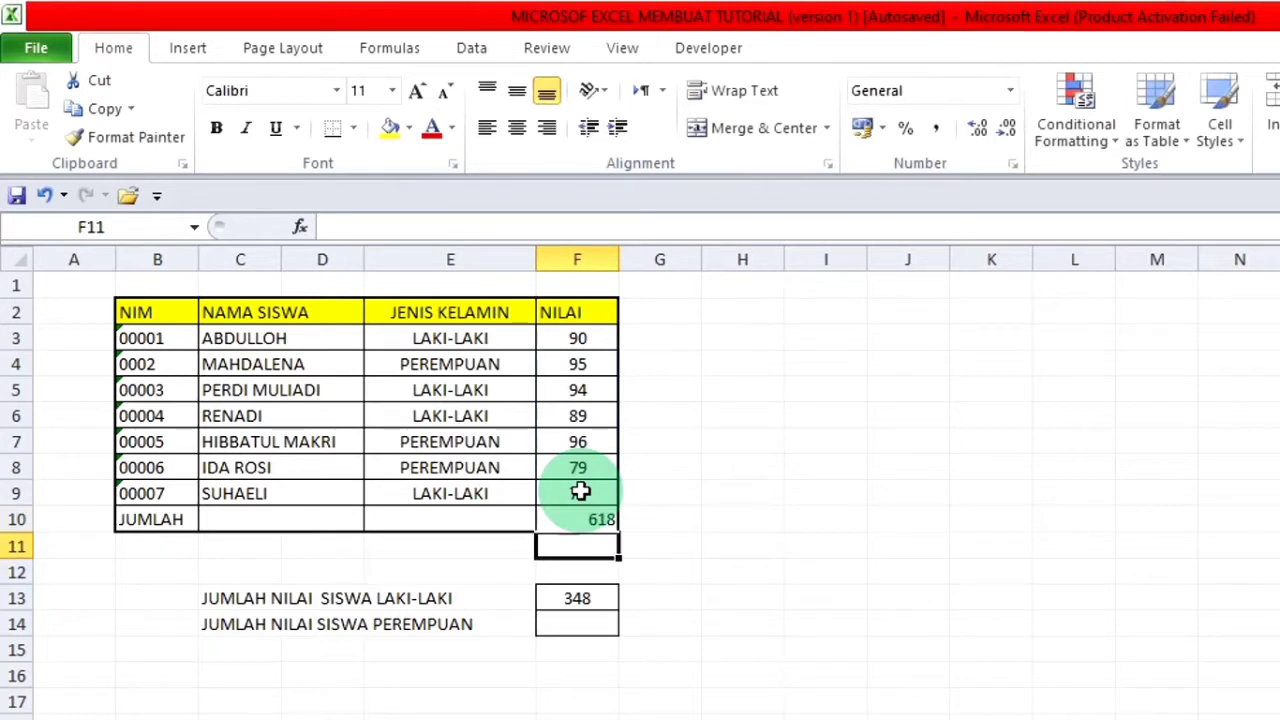
pyautogui.click(594, 519)
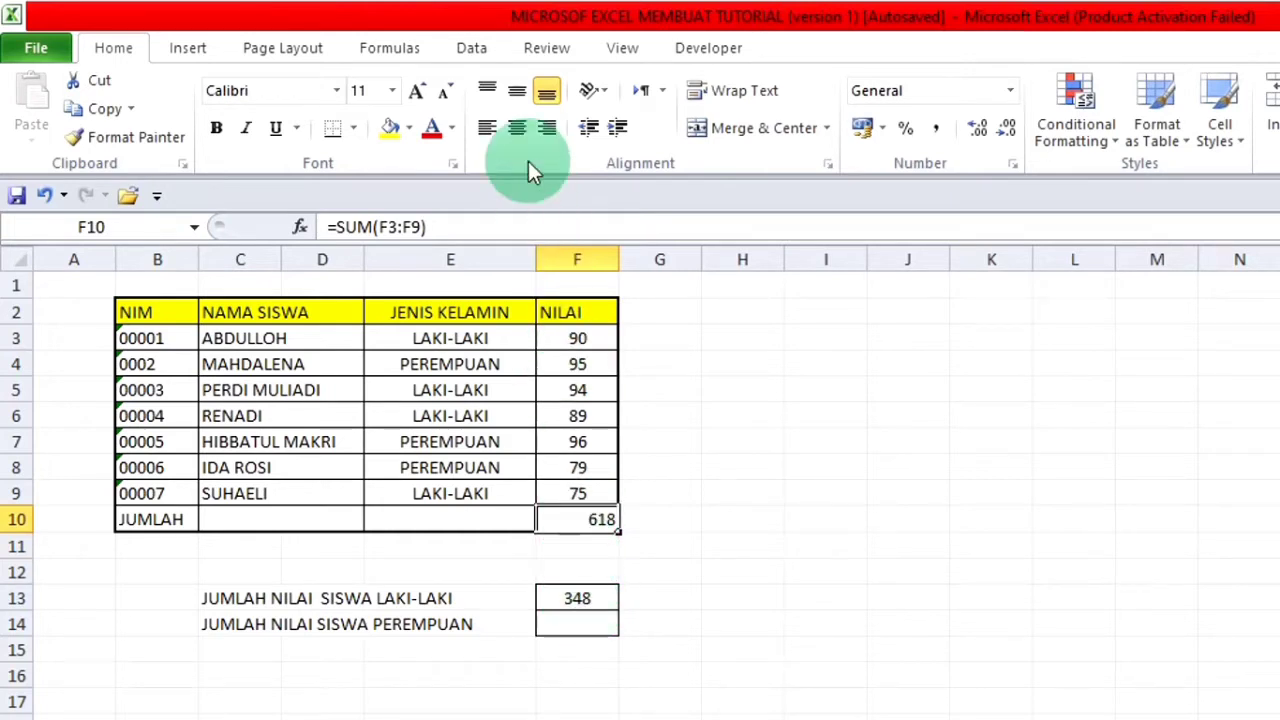
pyautogui.click(517, 127)
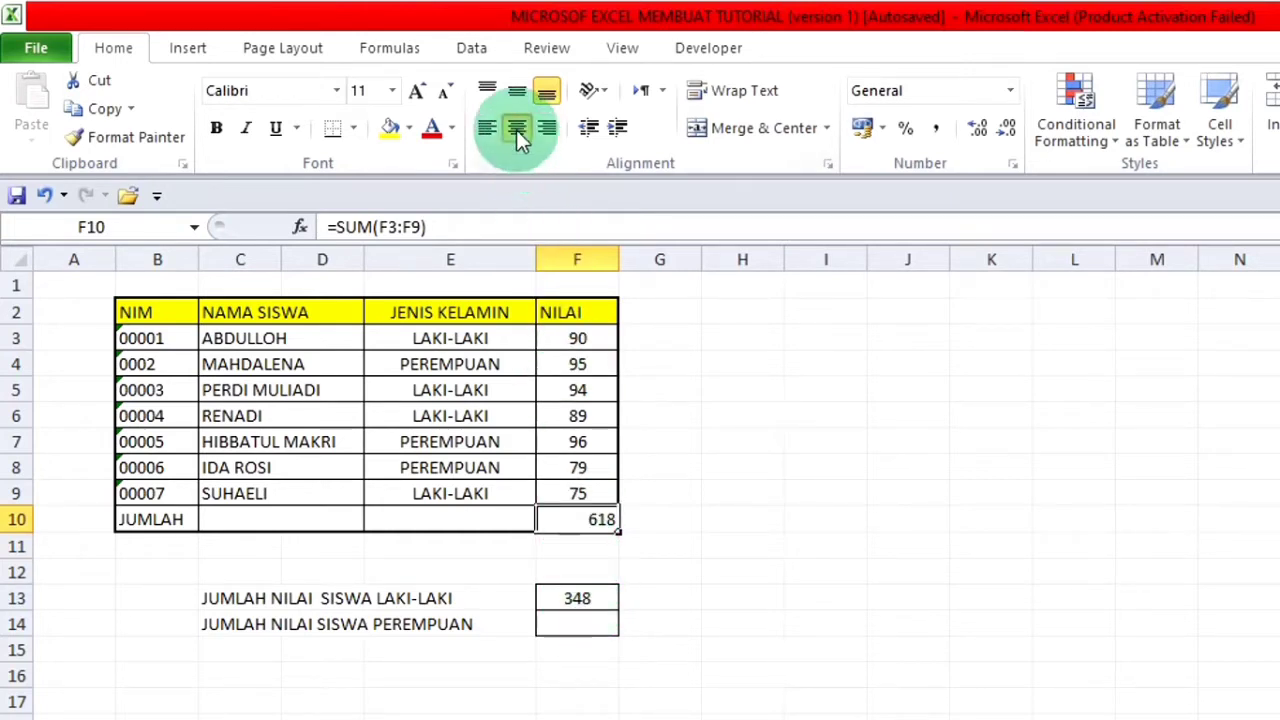
# Total the female students' scores in F14 with the formula =SUMIF(E3:E9;"PEREMPUAN";F3:F9).
pyautogui.click(576, 619)
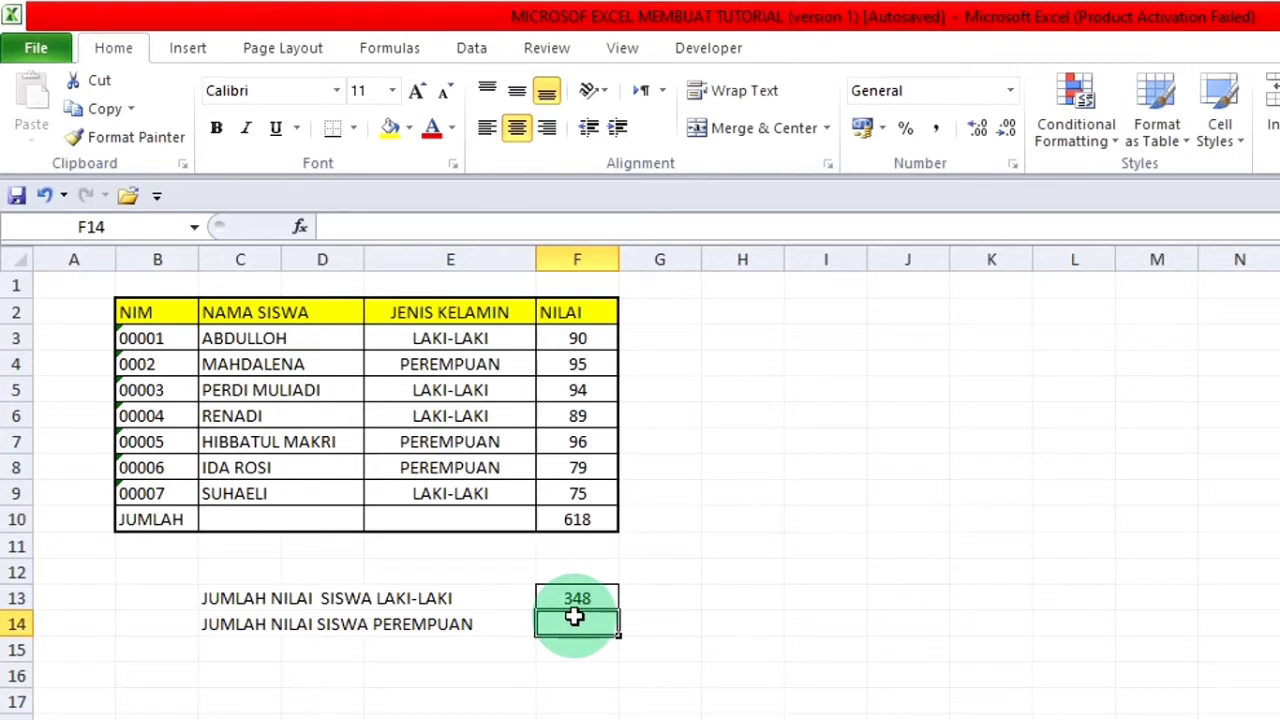
pyautogui.write('=')
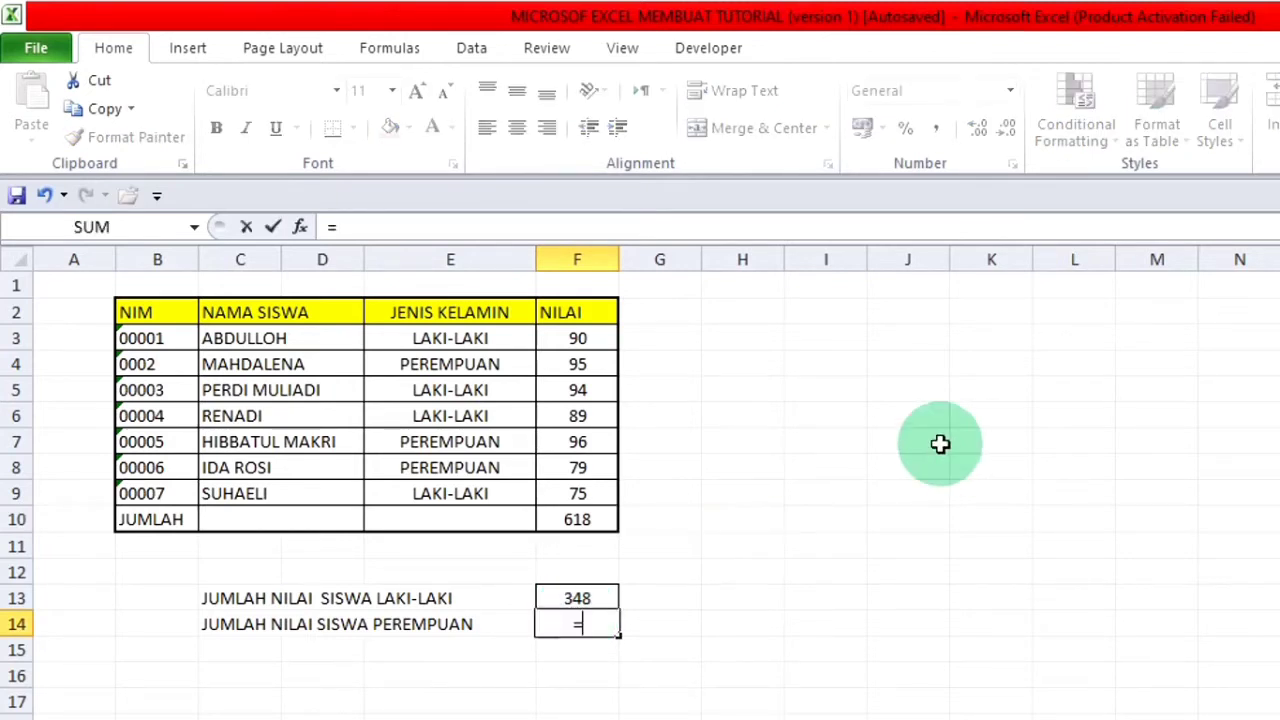
pyautogui.write('SUMIF')
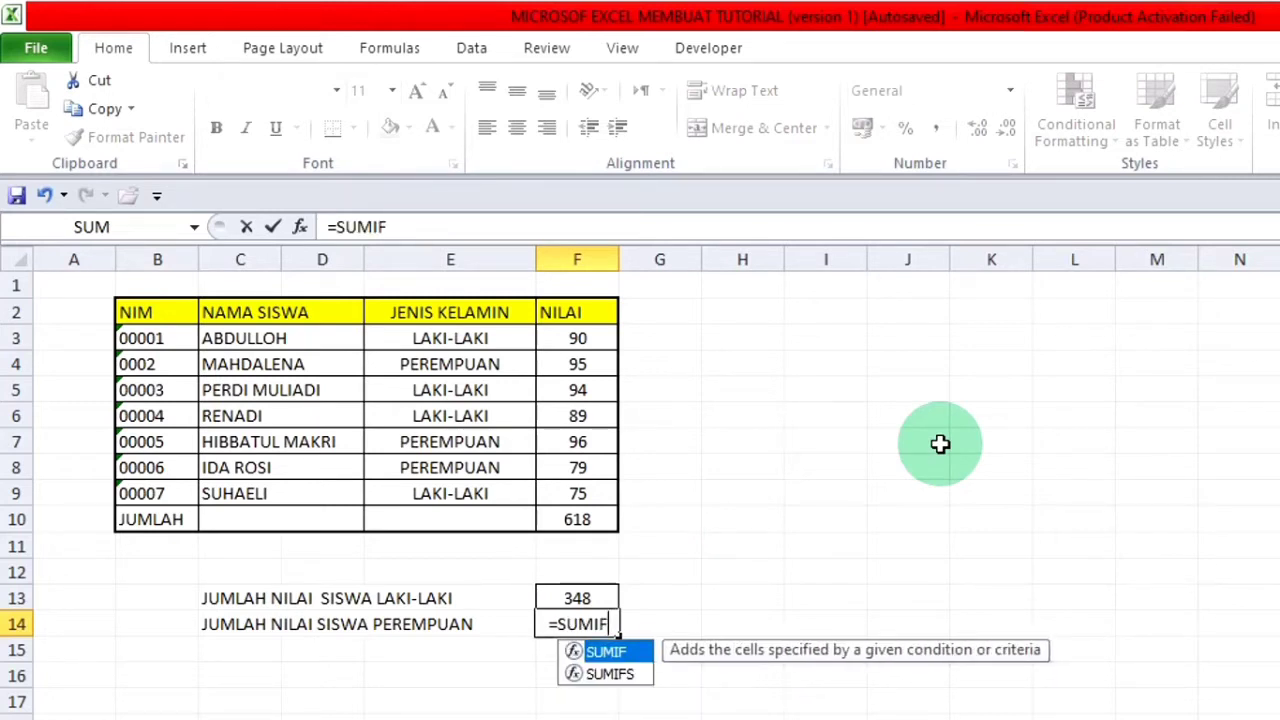
pyautogui.write('(')
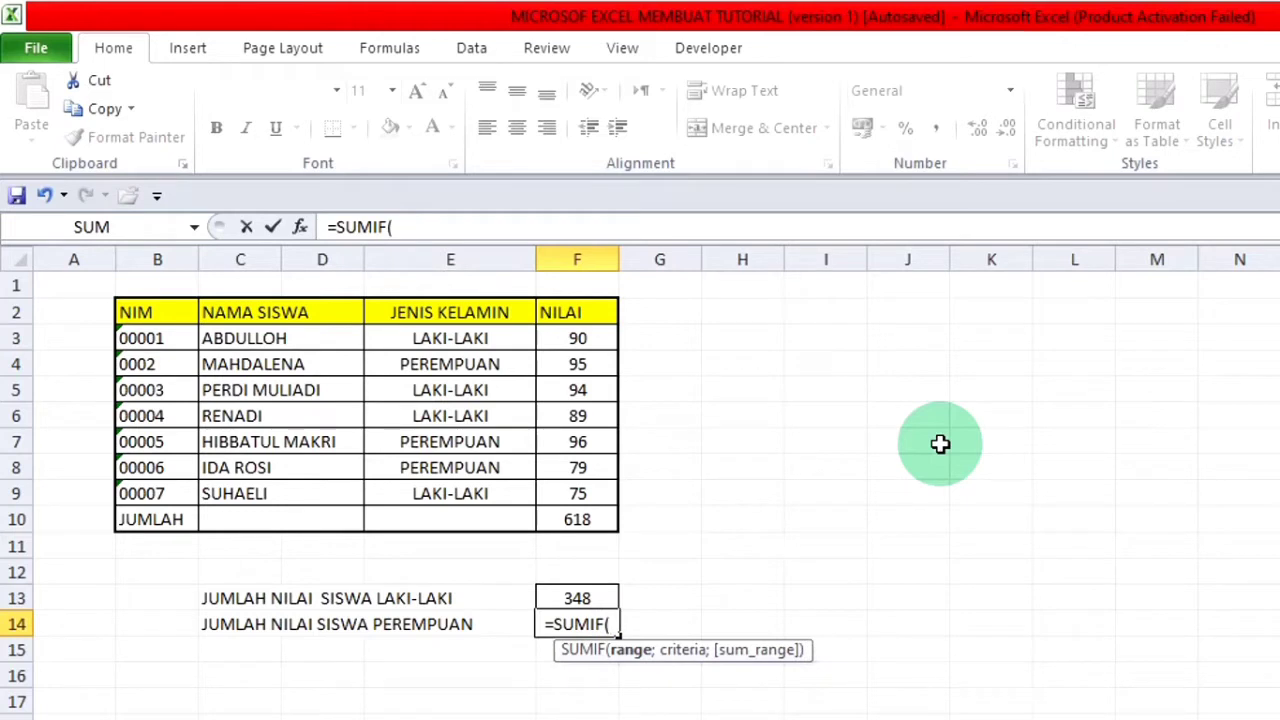
pyautogui.moveTo(425, 338); pyautogui.dragTo(440, 492)
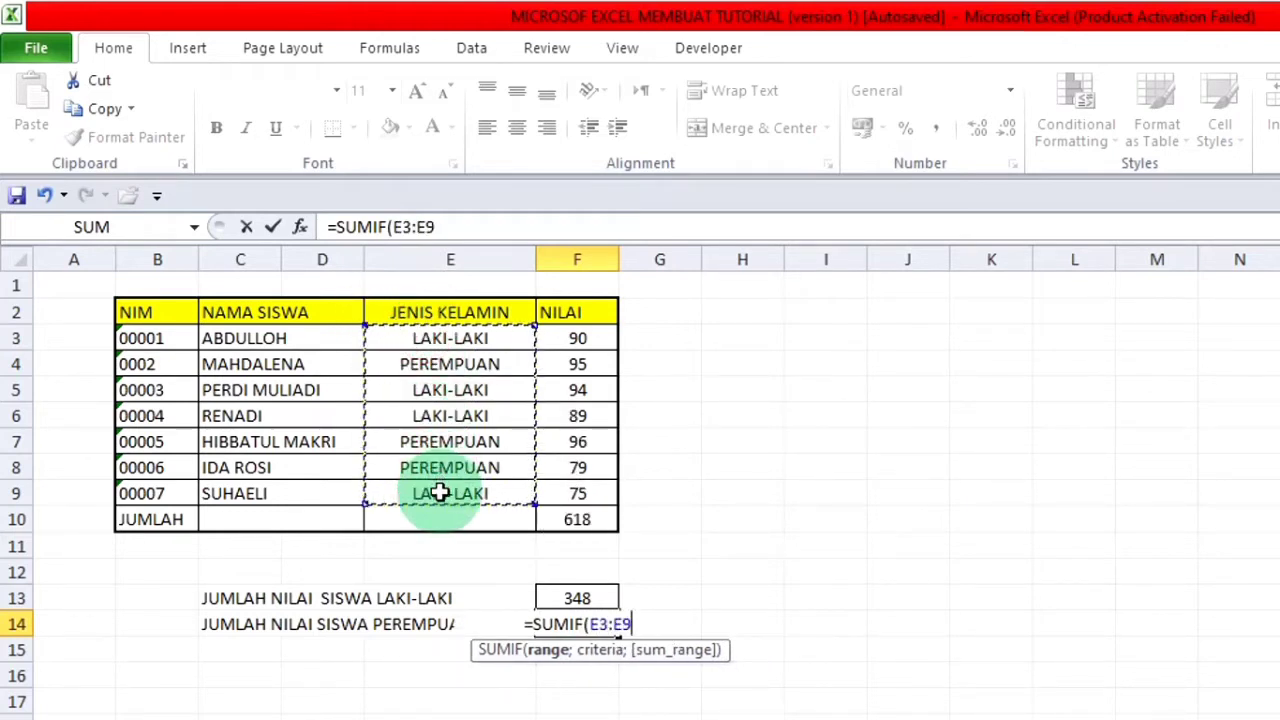
pyautogui.write(';')
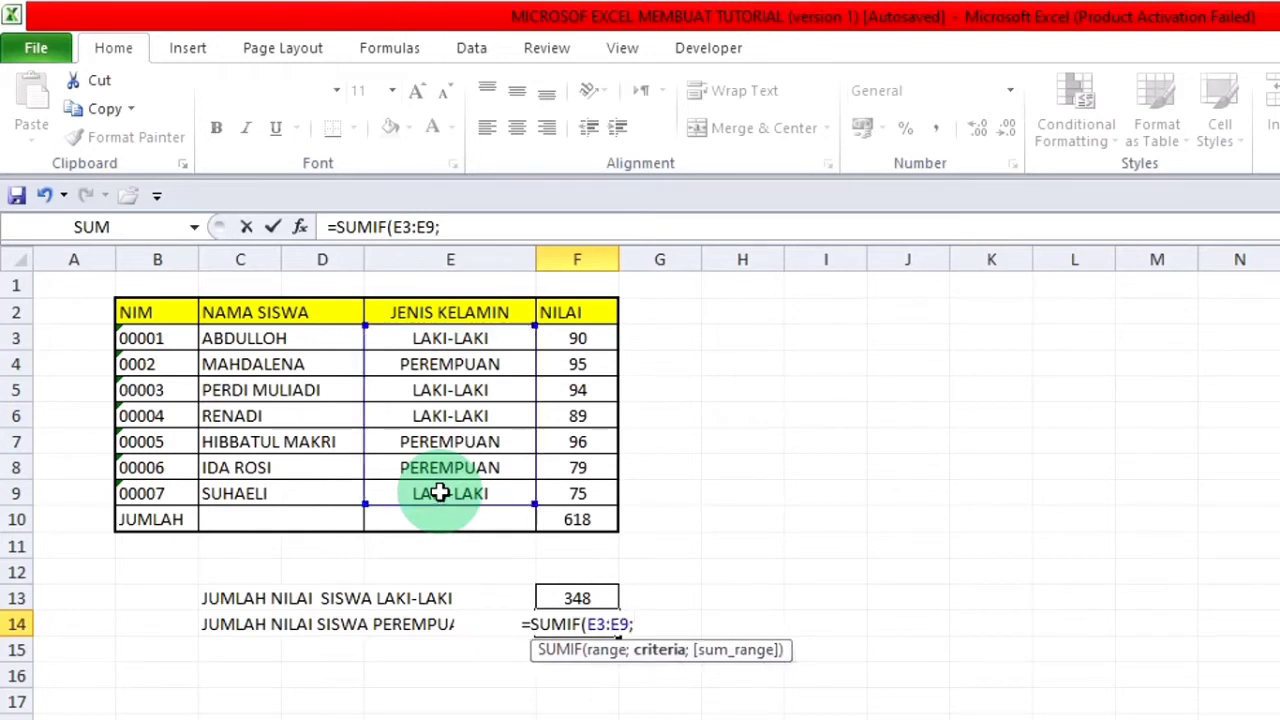
pyautogui.write('"')
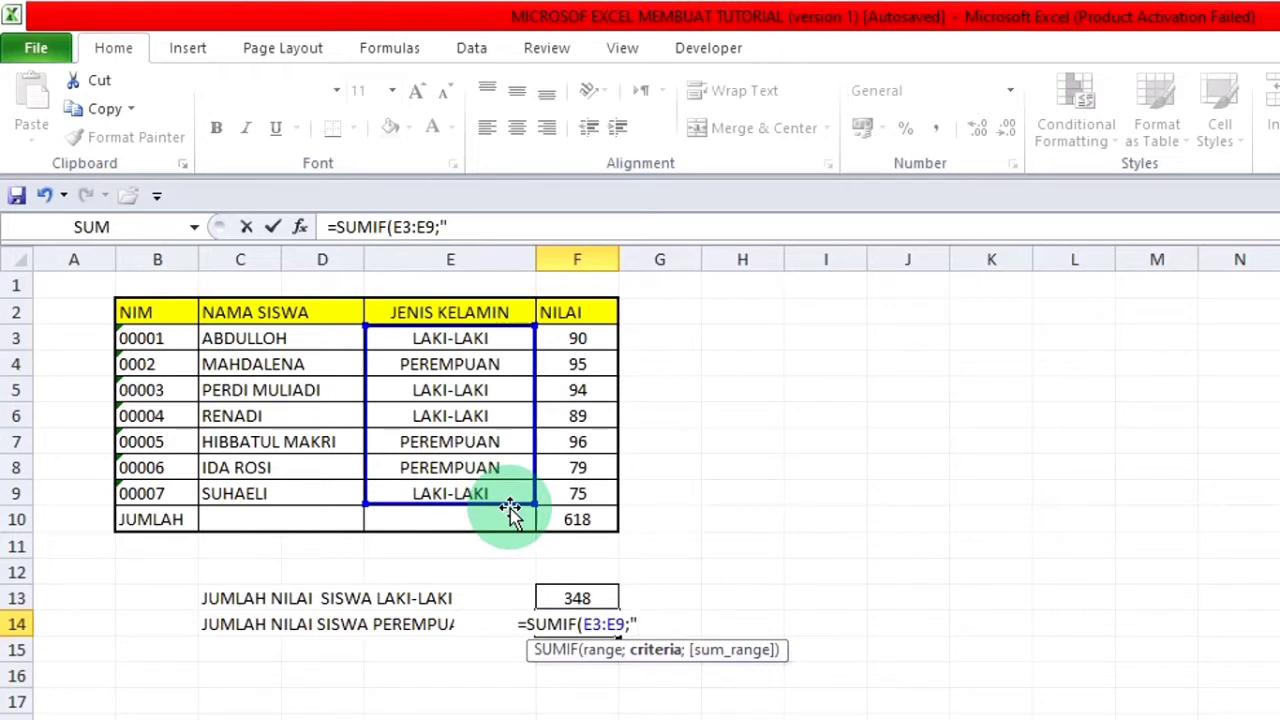
pyautogui.write('P')
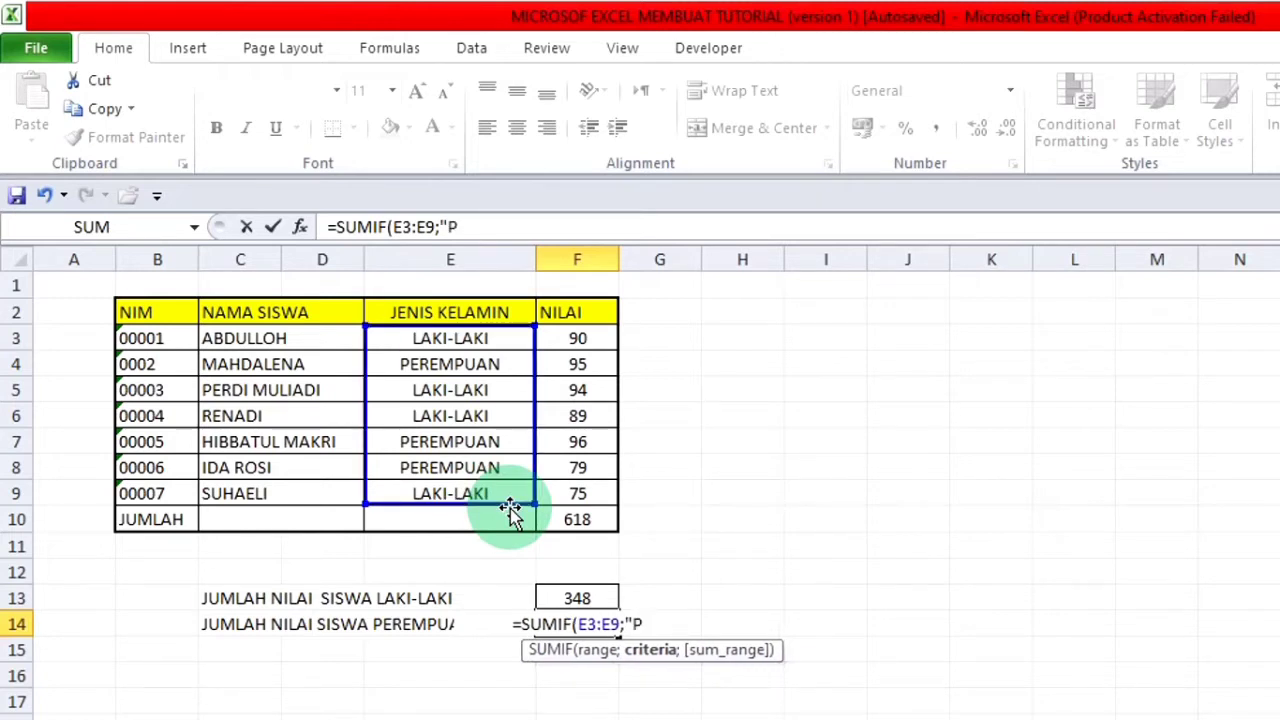
pyautogui.write('EREMPUAN')
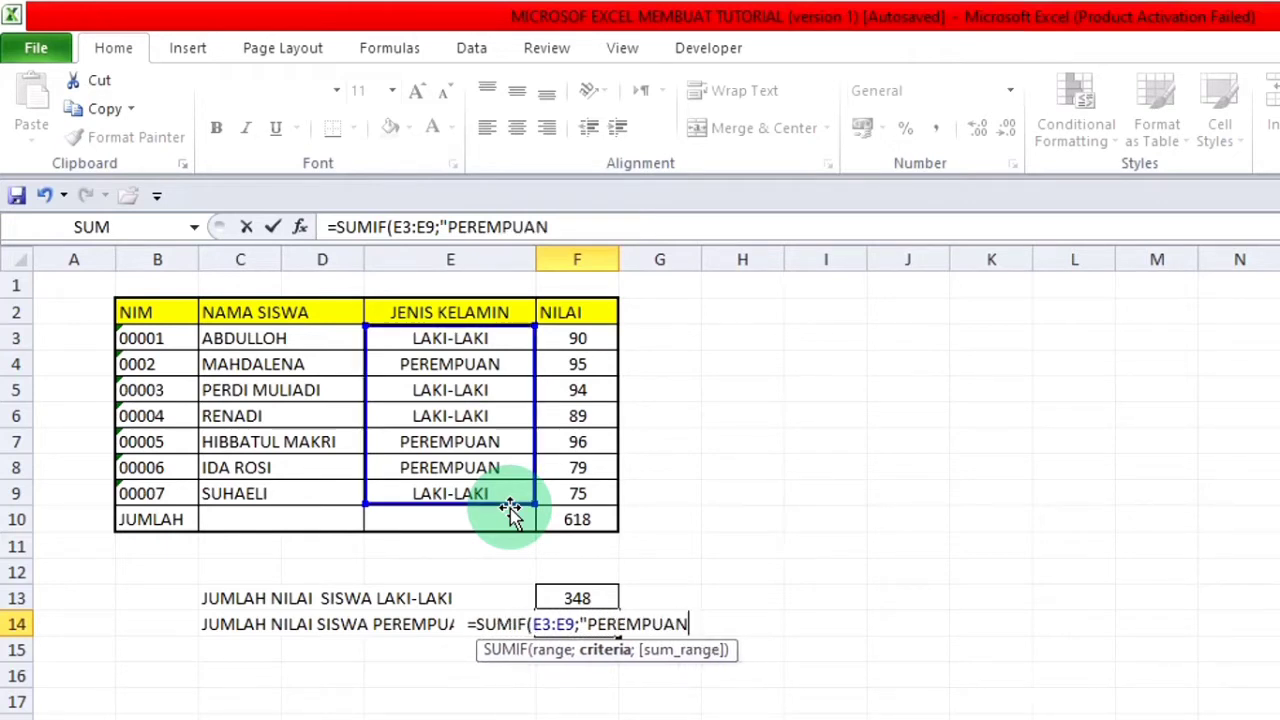
pyautogui.write('"')
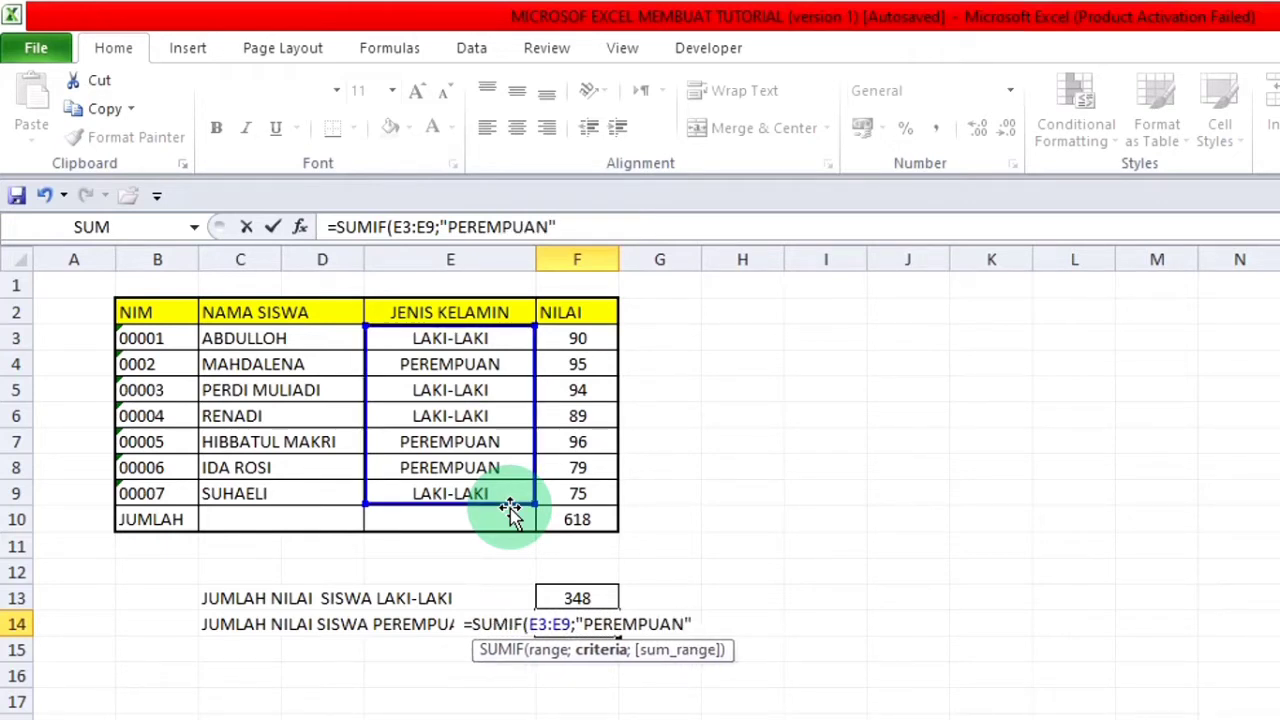
pyautogui.write(';')
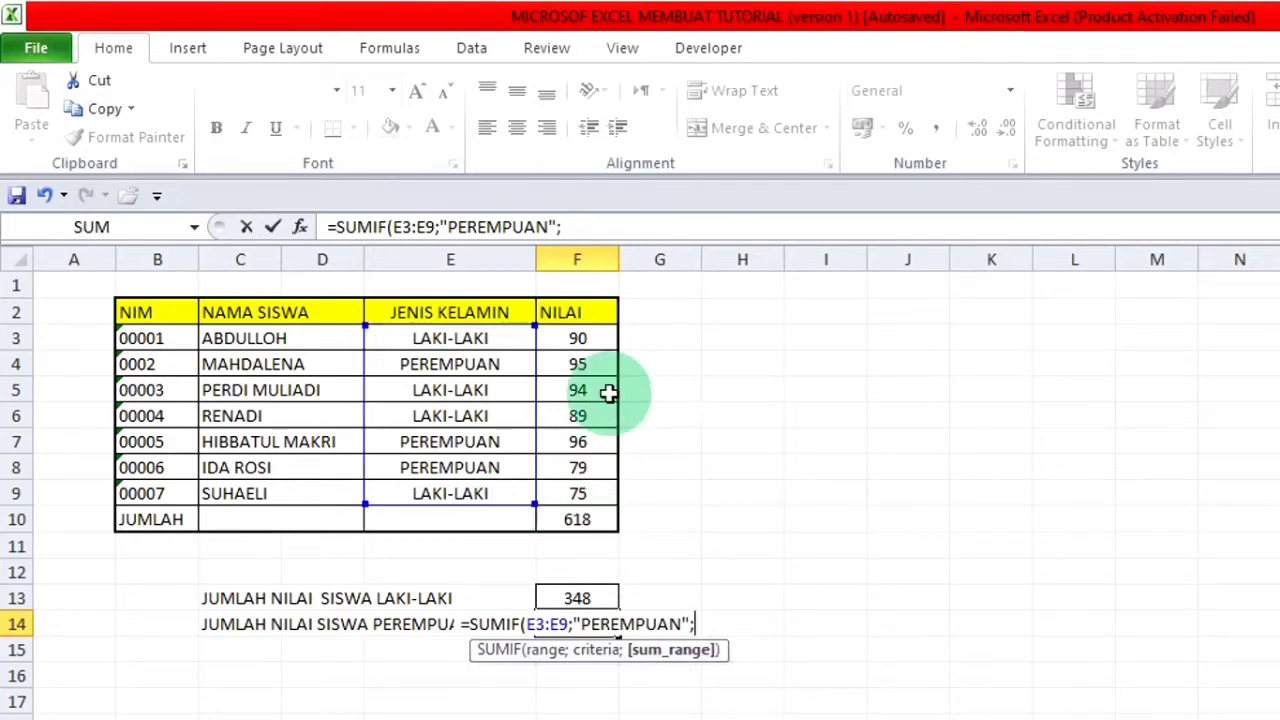
pyautogui.moveTo(566, 332); pyautogui.dragTo(578, 494)
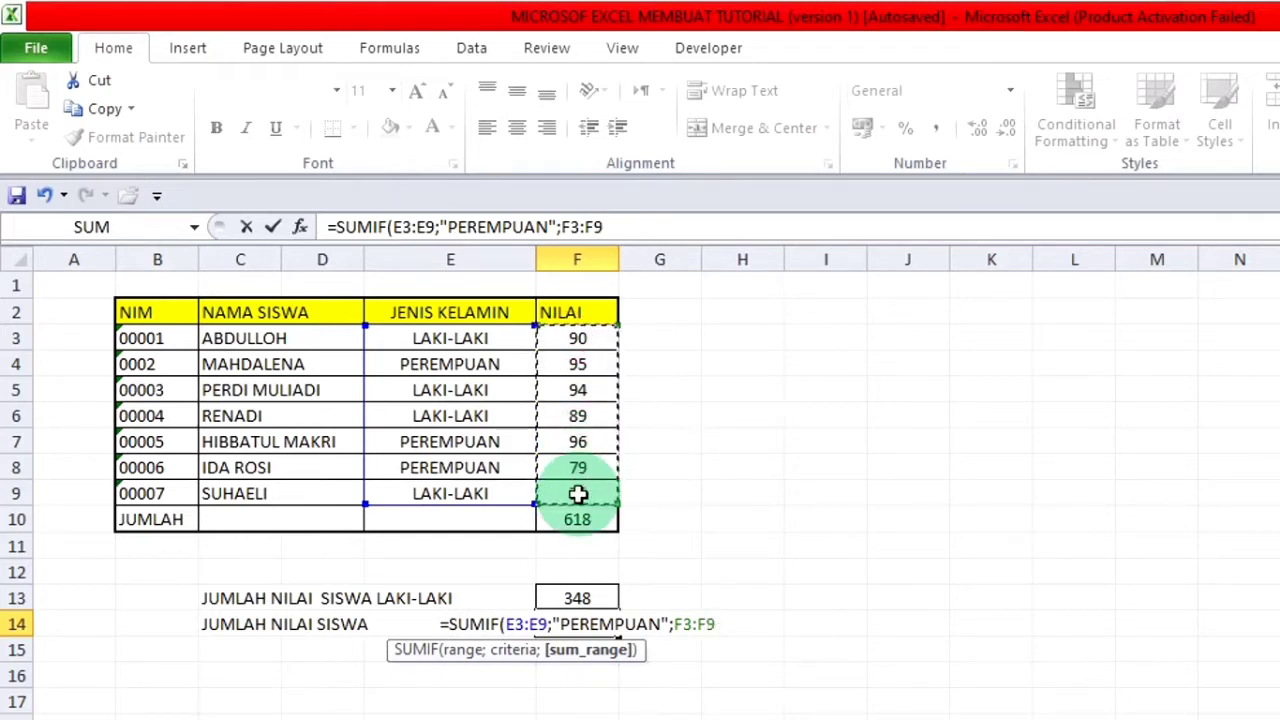
pyautogui.write(')')
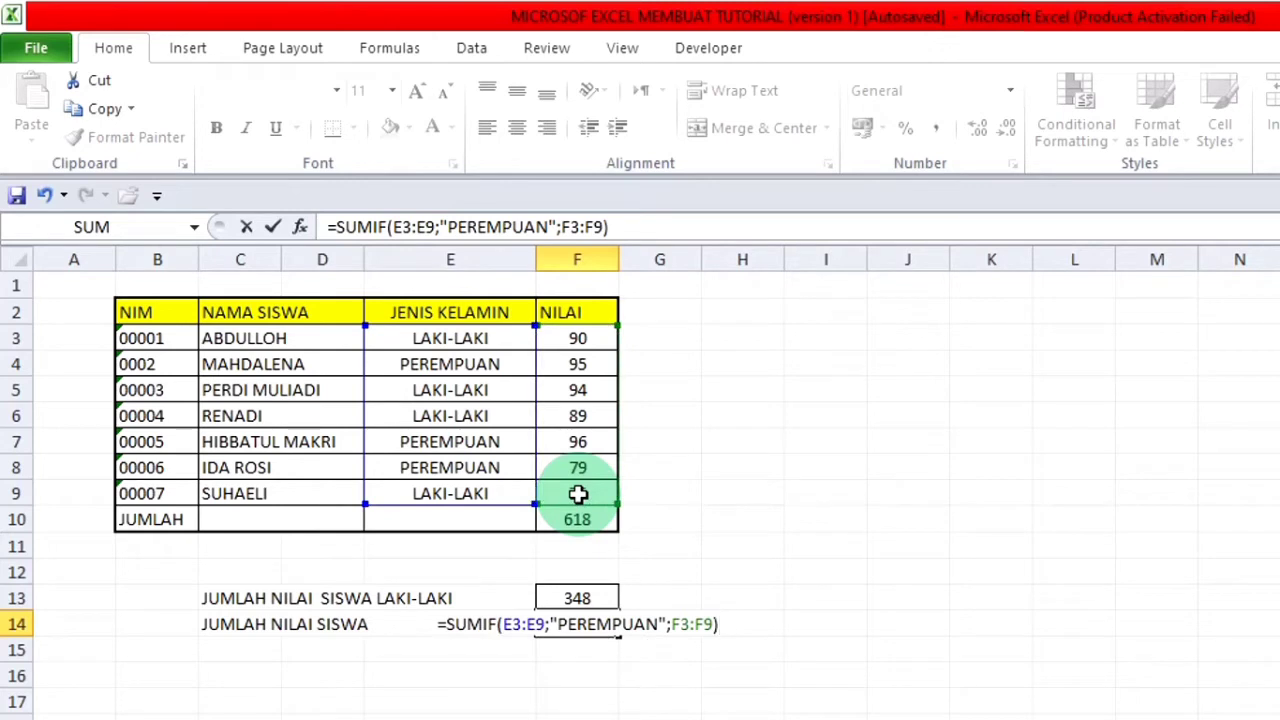
pyautogui.press('Return')
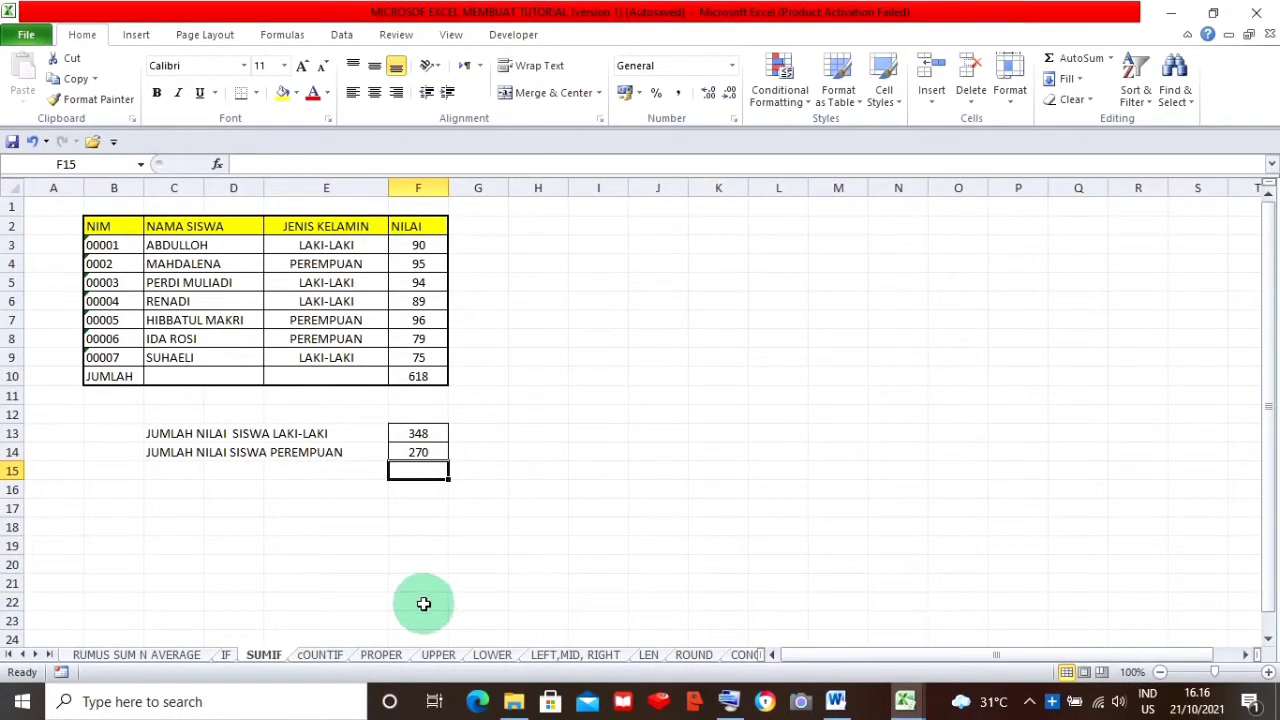
# Open the PROPER worksheet and clear the existing formula from cell F3.
pyautogui.click(380, 660)
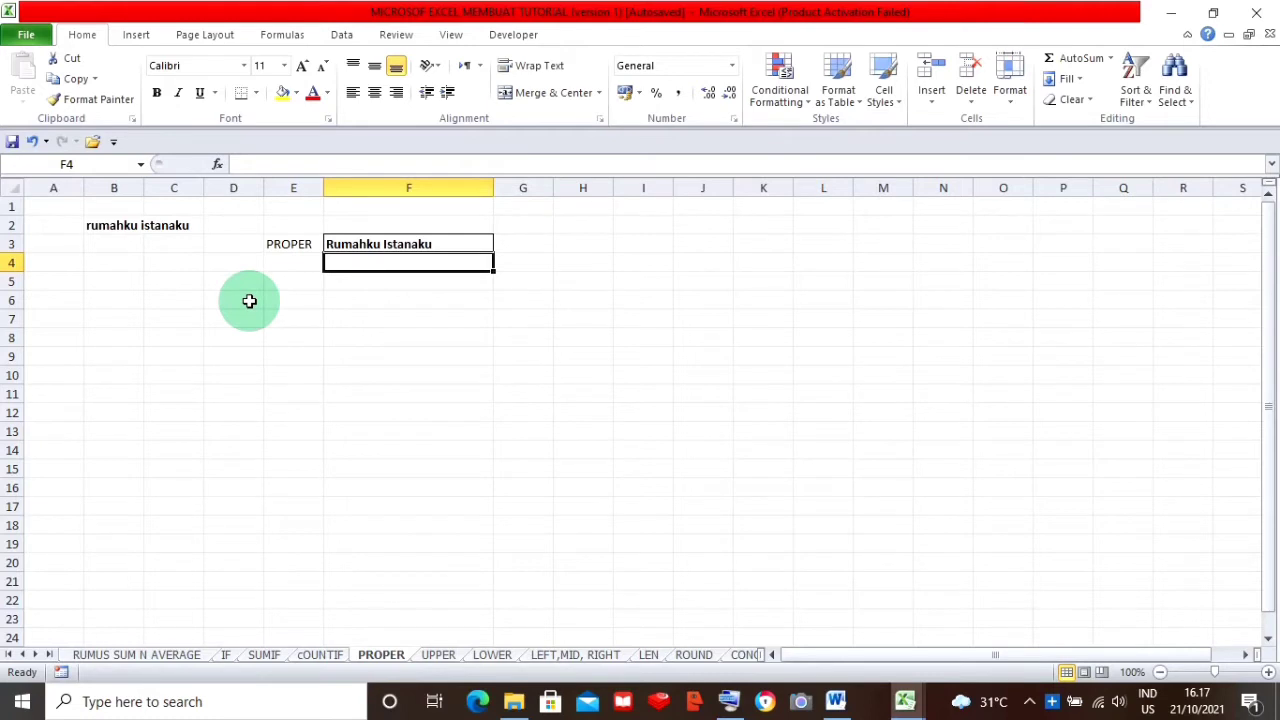
pyautogui.click(363, 244)
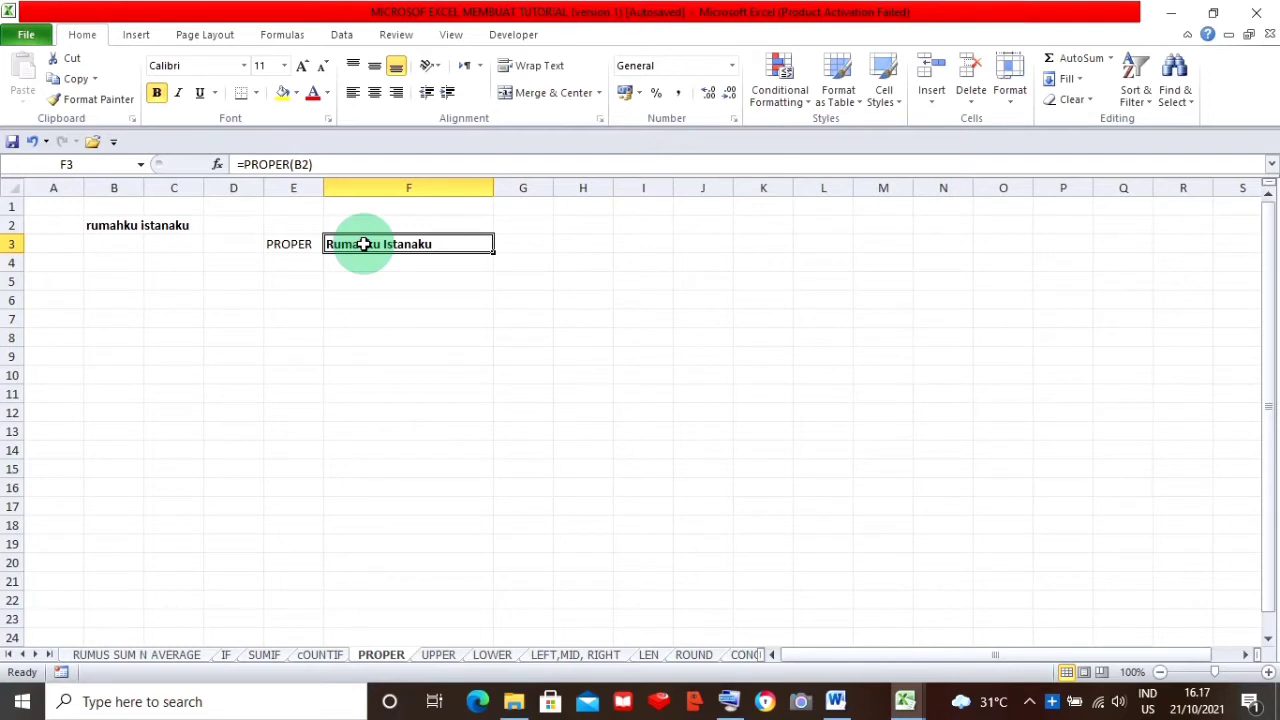
pyautogui.press('Delete')
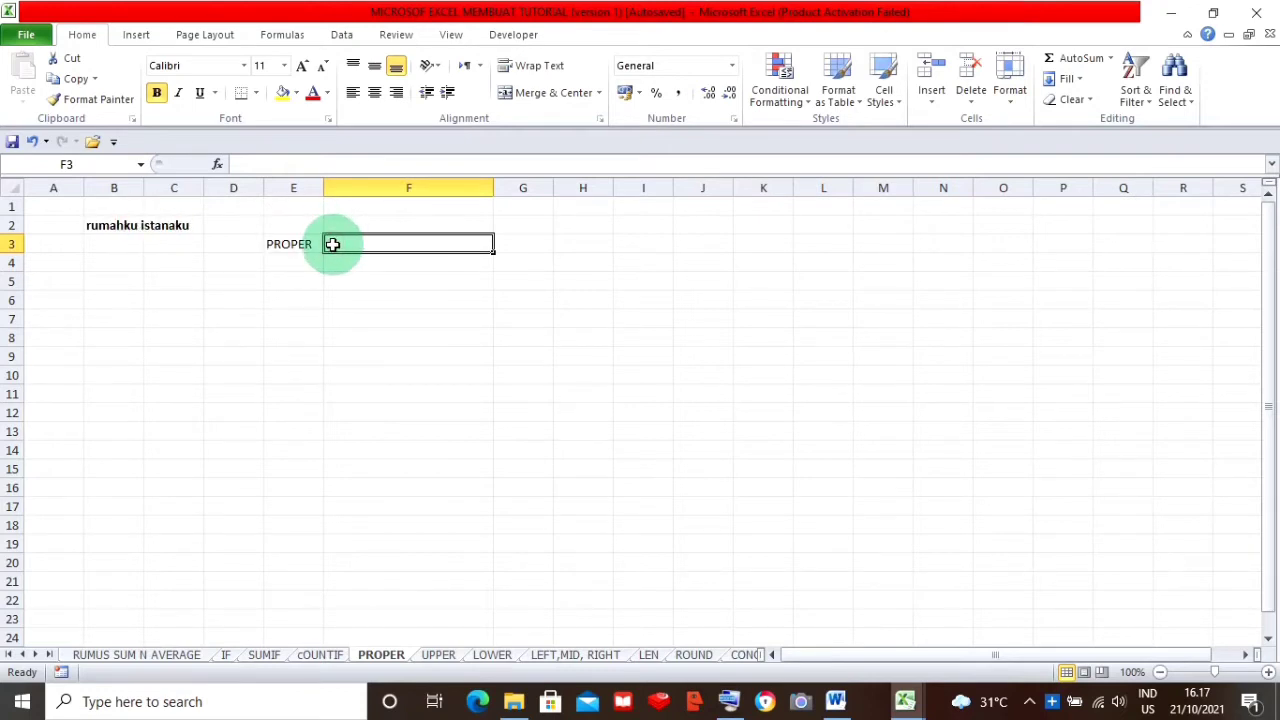
# Enter =PROPER(B2) in F3 to capitalise the first letter of each word in "rumahku istanaku".
pyautogui.write('=')
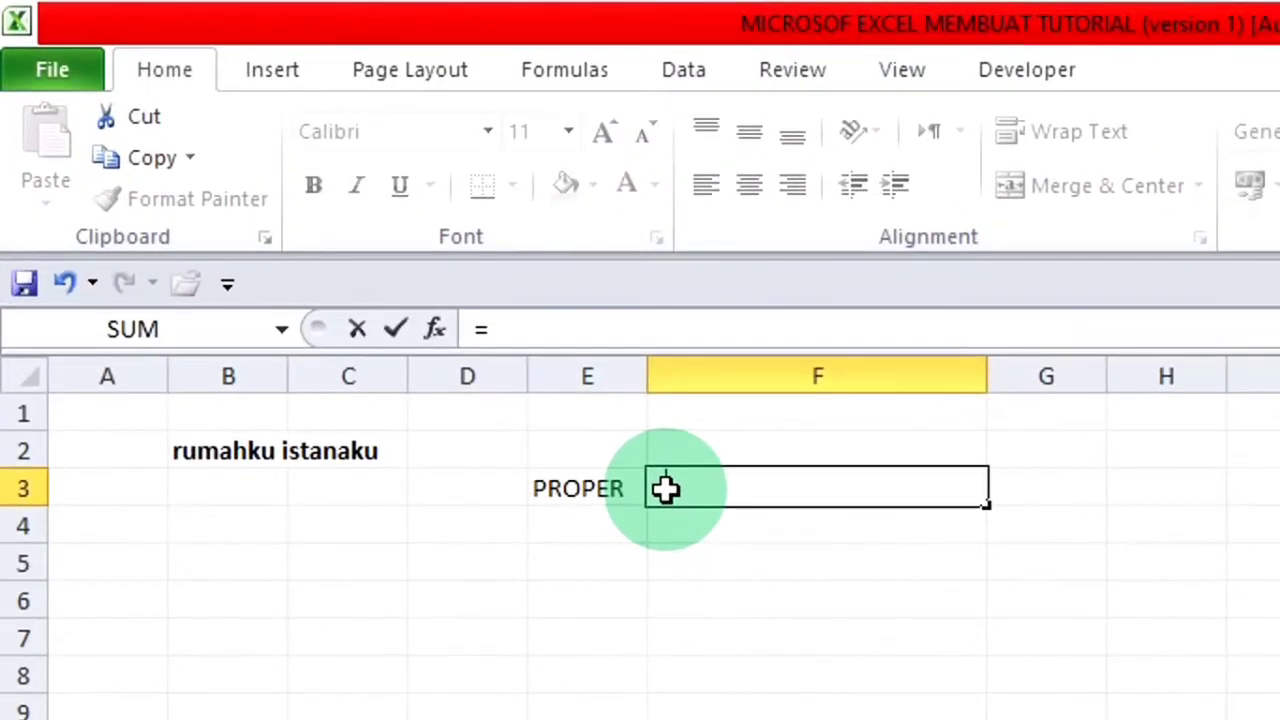
pyautogui.write('PR')
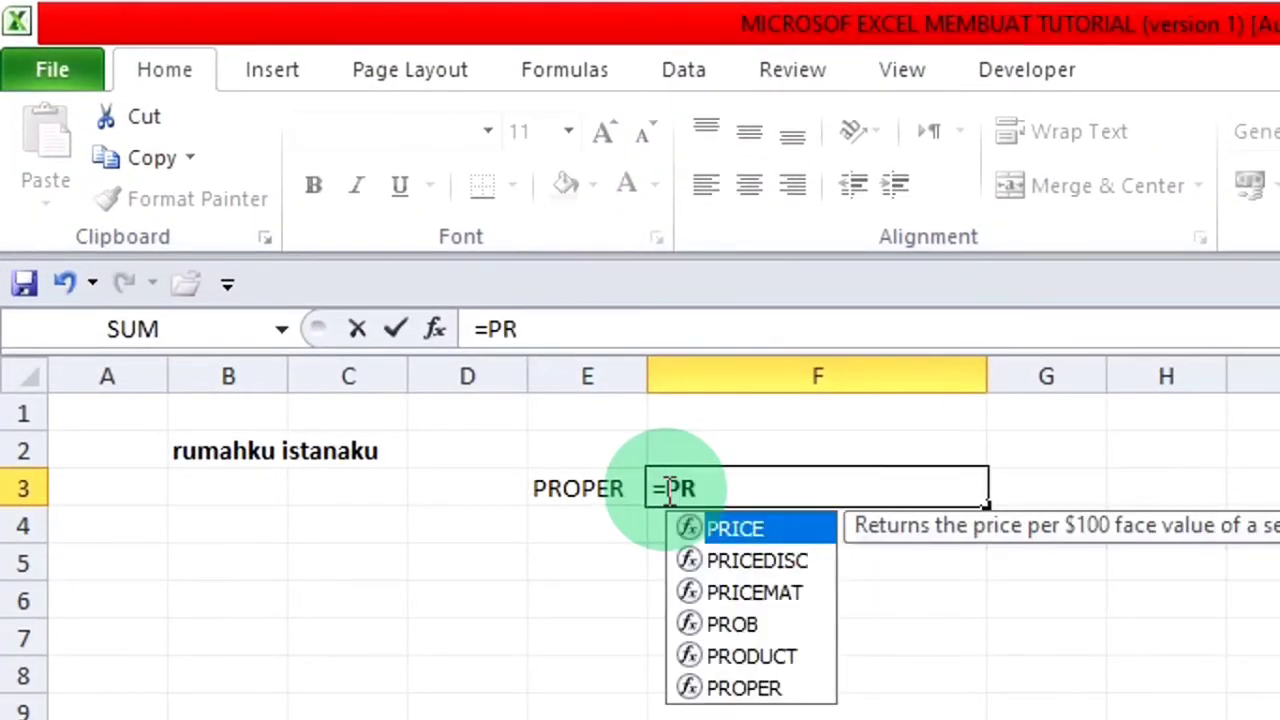
pyautogui.write('OPER')
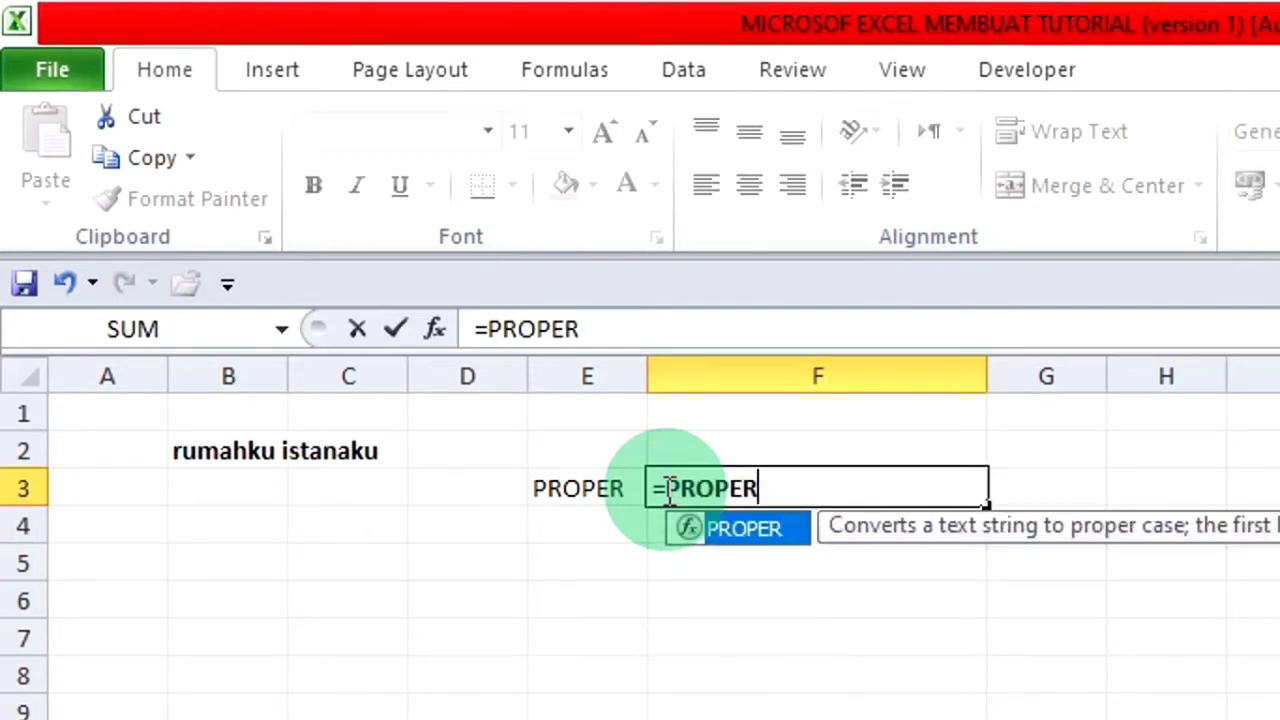
pyautogui.write('(')
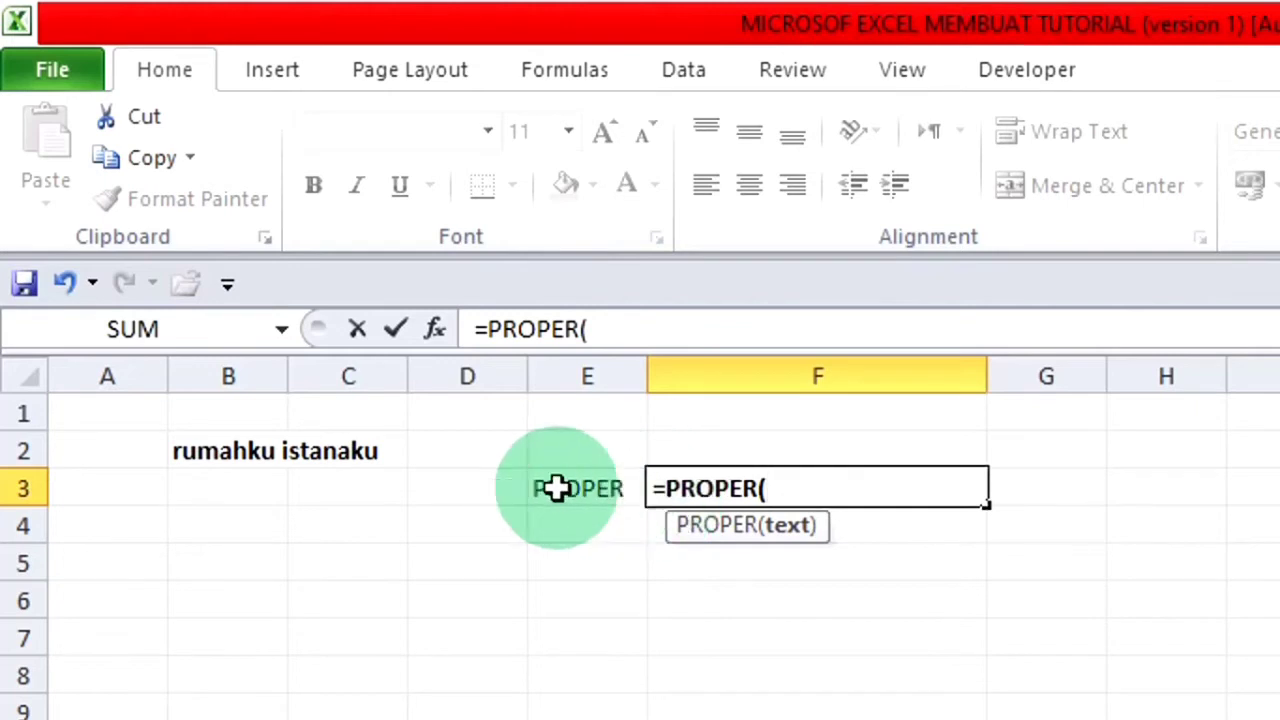
pyautogui.click(205, 451)
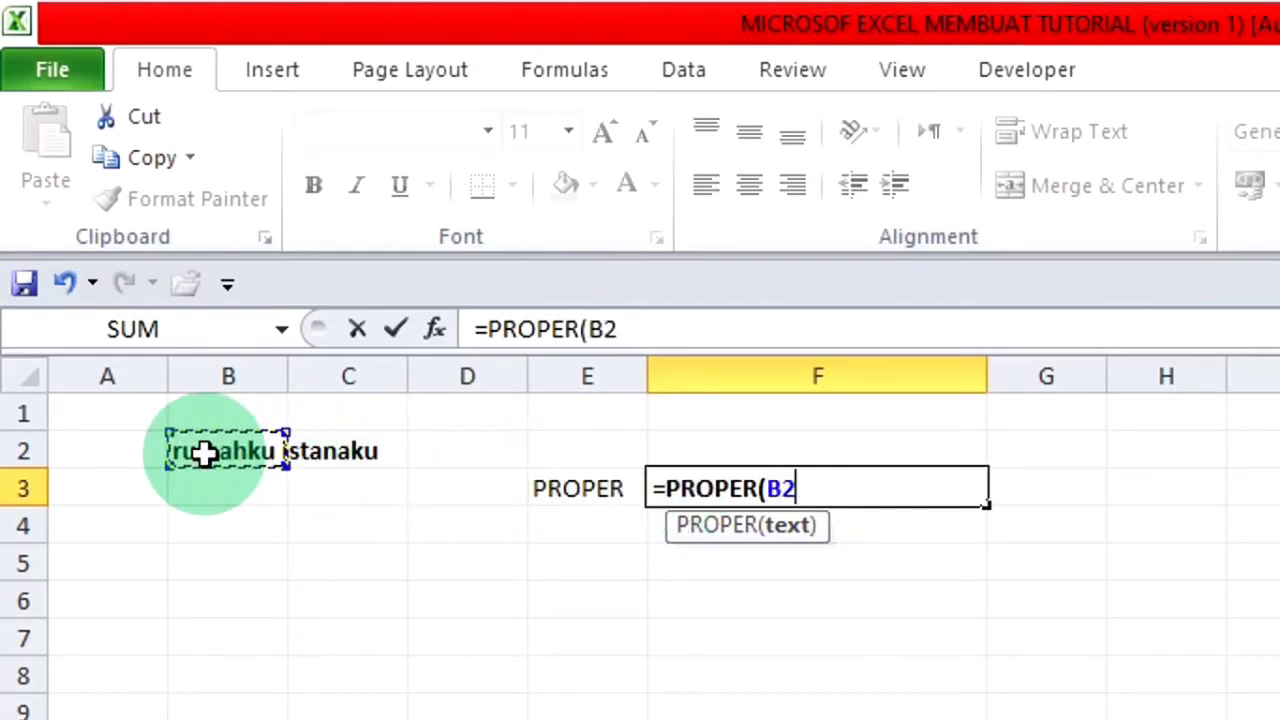
pyautogui.write(')')
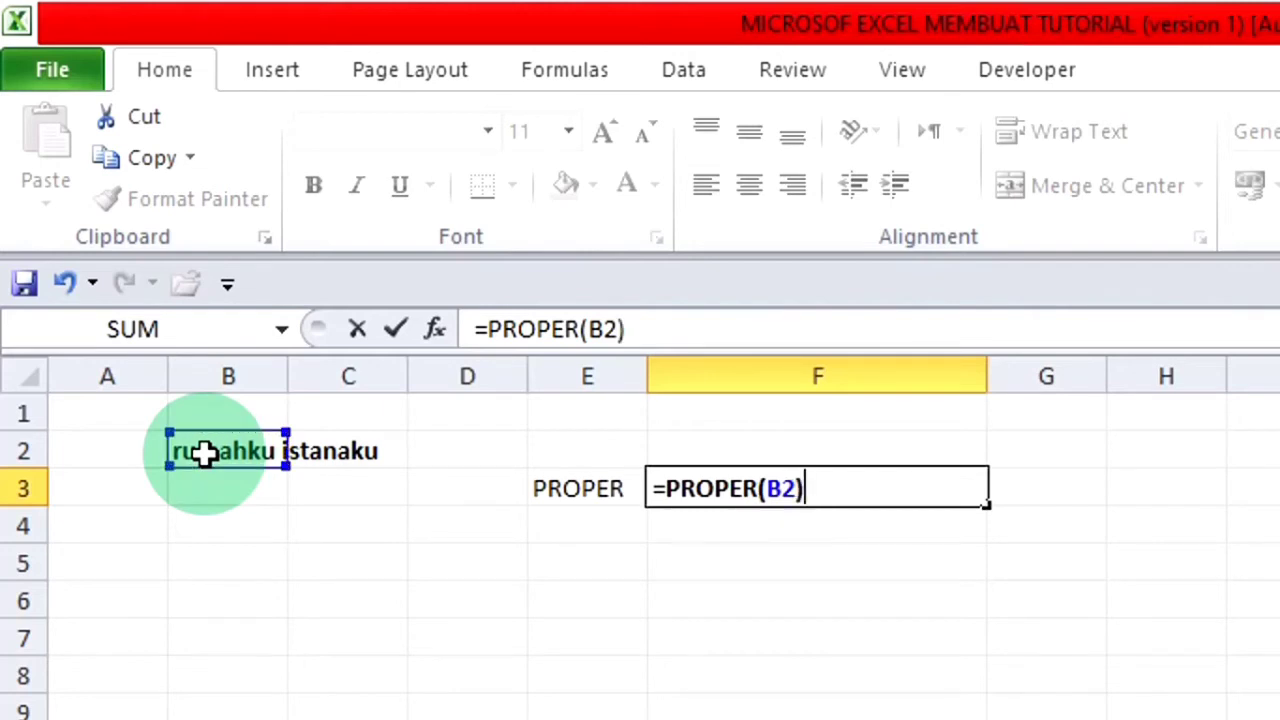
pyautogui.press('Return')
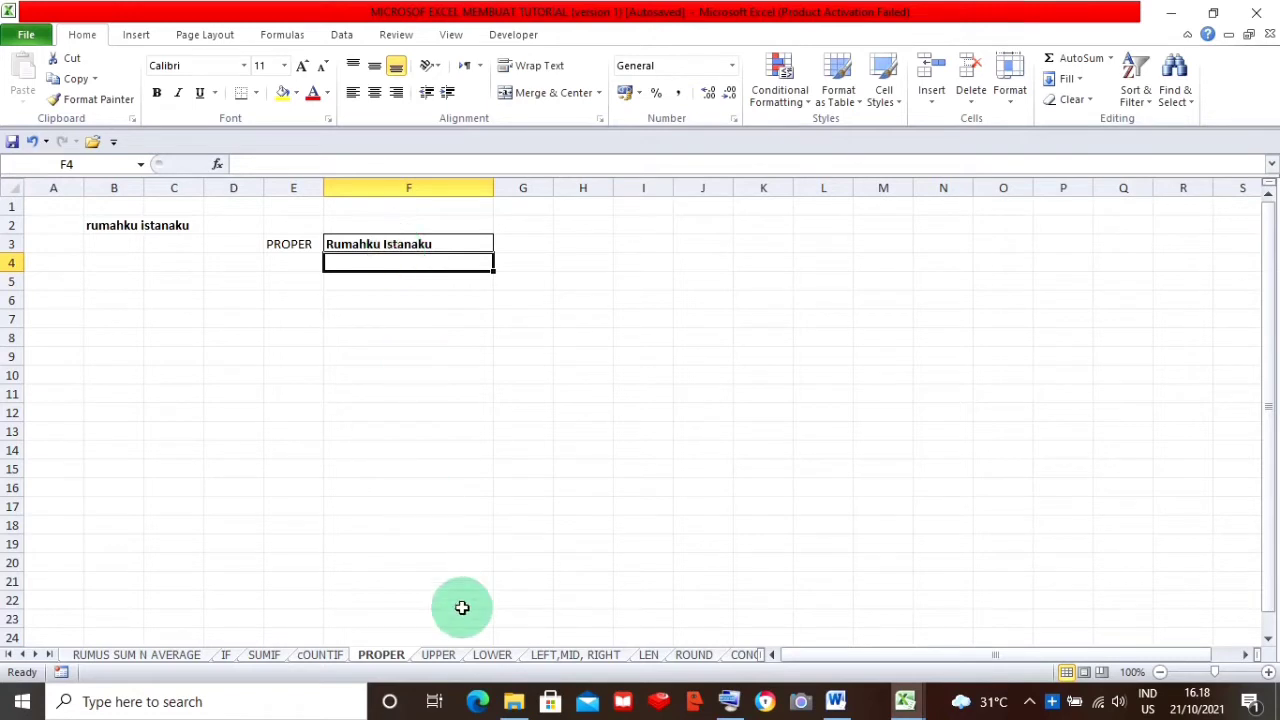
# Go to the UPPER worksheet and clear the existing formula from cell G5.
pyautogui.click(440, 654)
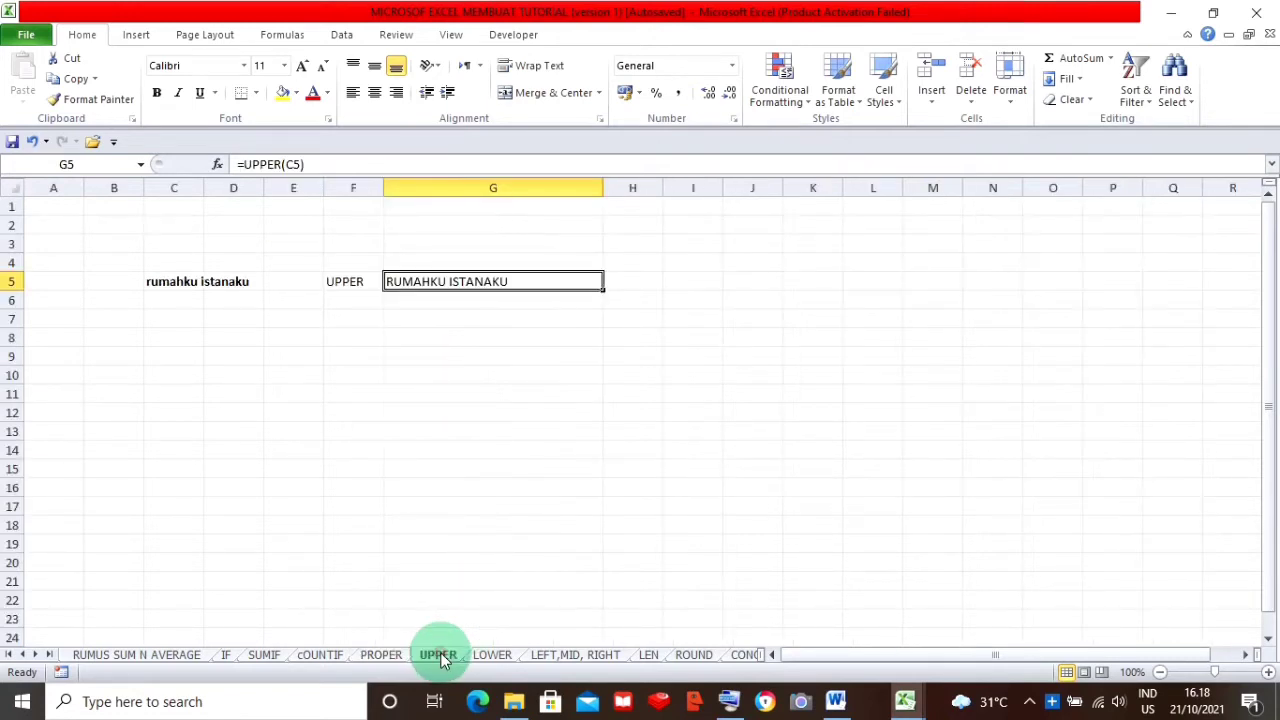
pyautogui.click(380, 655)
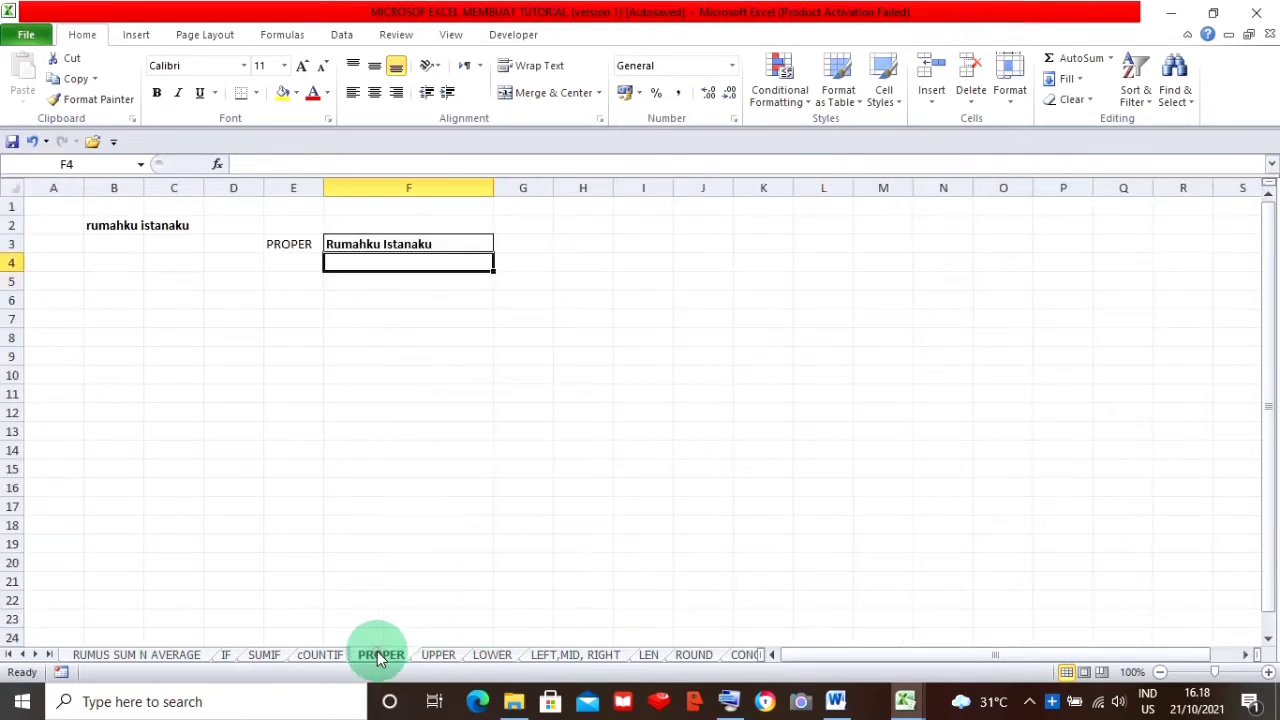
pyautogui.click(440, 654)
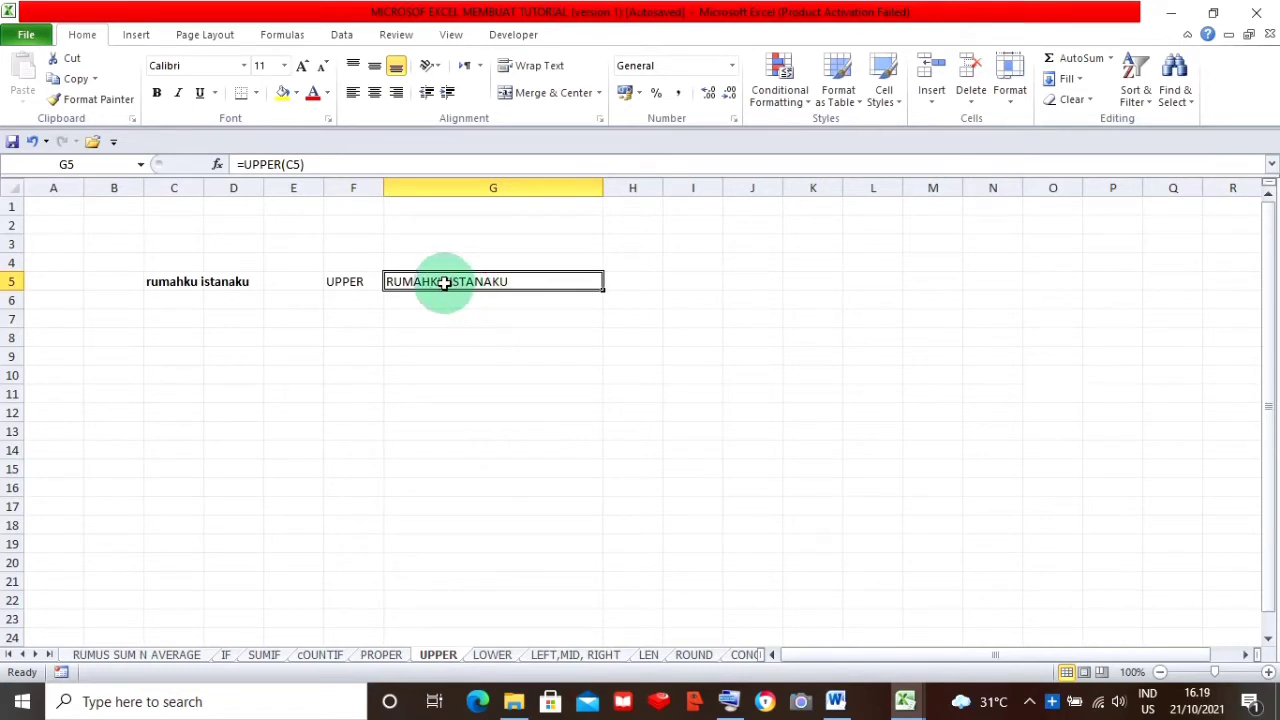
pyautogui.press('Delete')
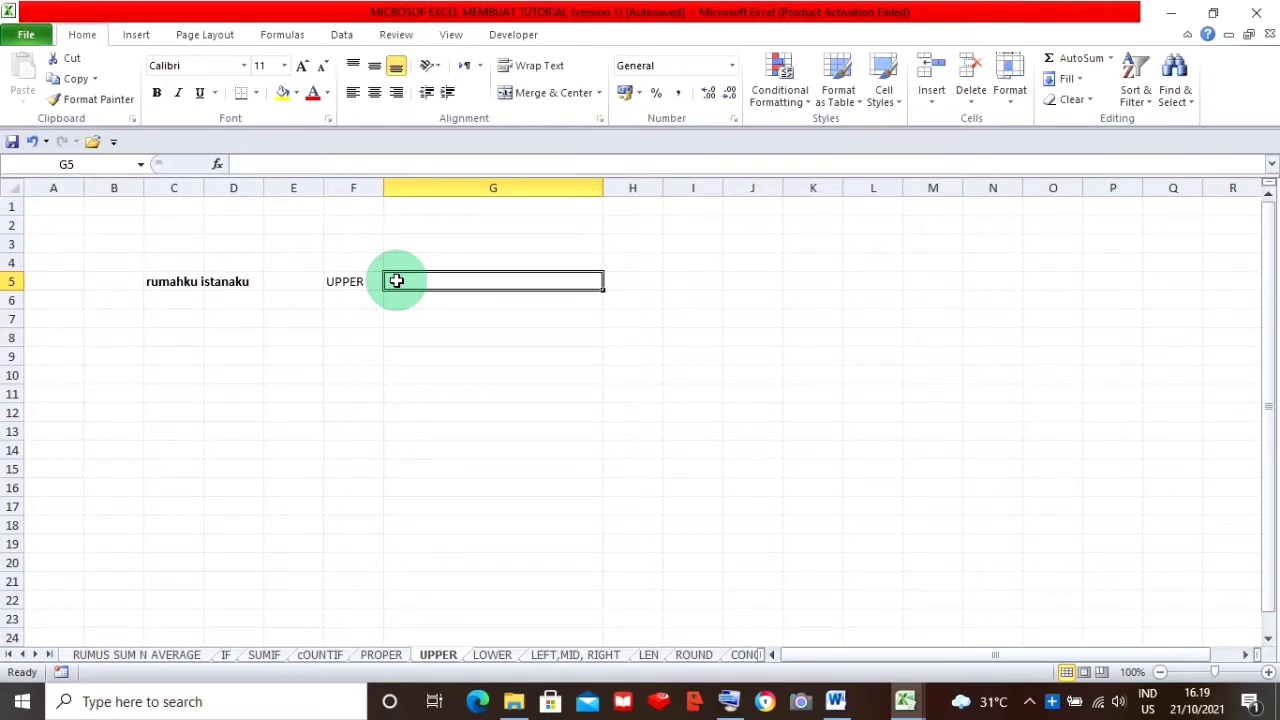
# Enter =UPPER(C5) in G5 to convert the text "rumahku istanaku" to uppercase.
pyautogui.write('=UPP')
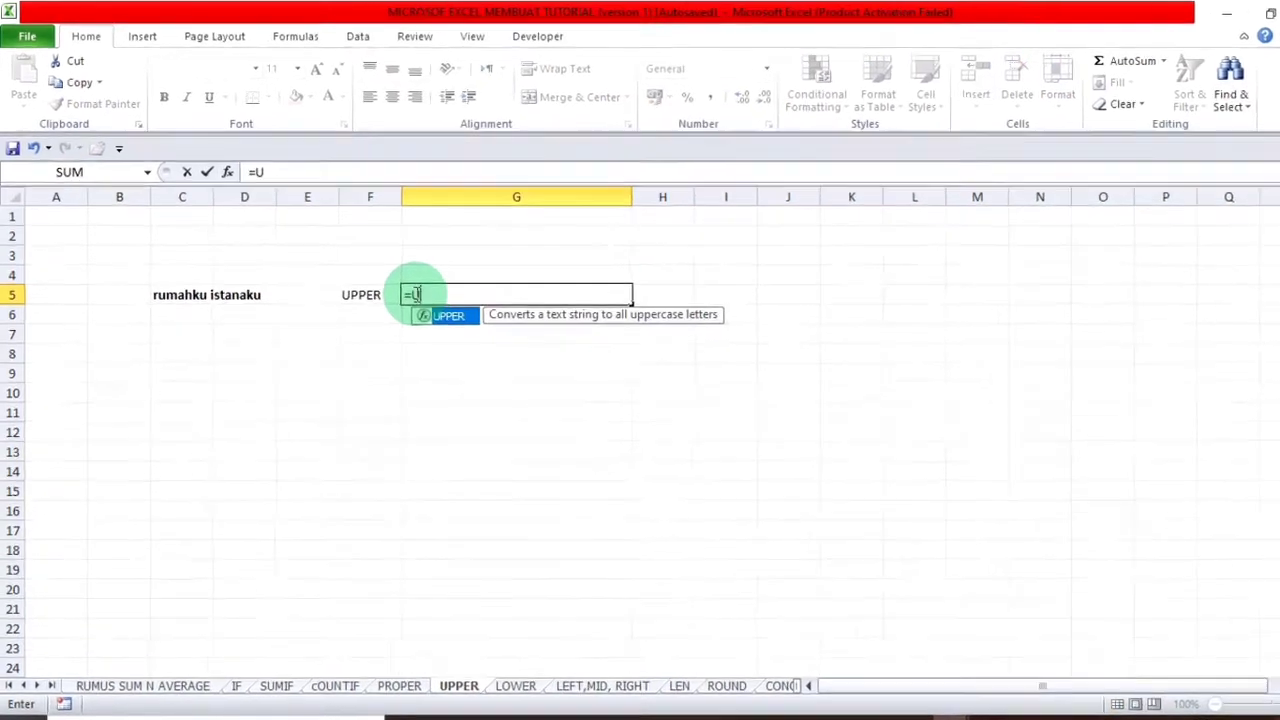
pyautogui.write('ER')
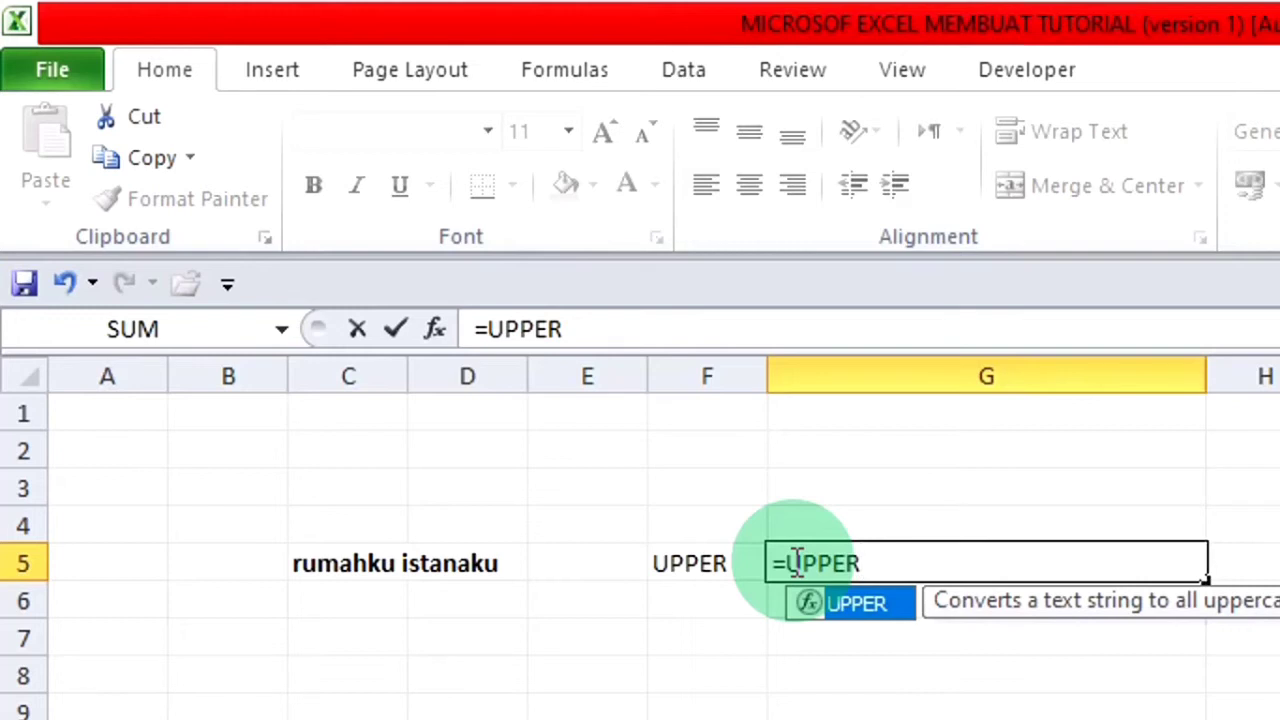
pyautogui.write('(')
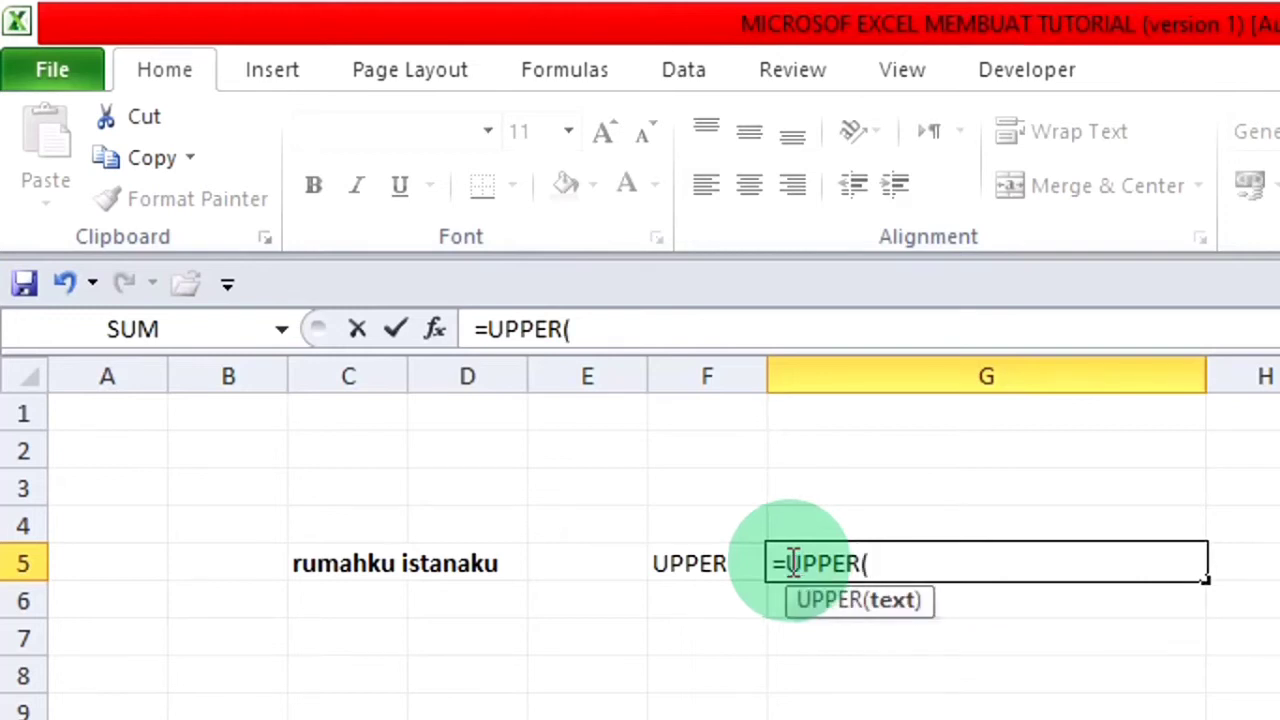
pyautogui.click(312, 563)
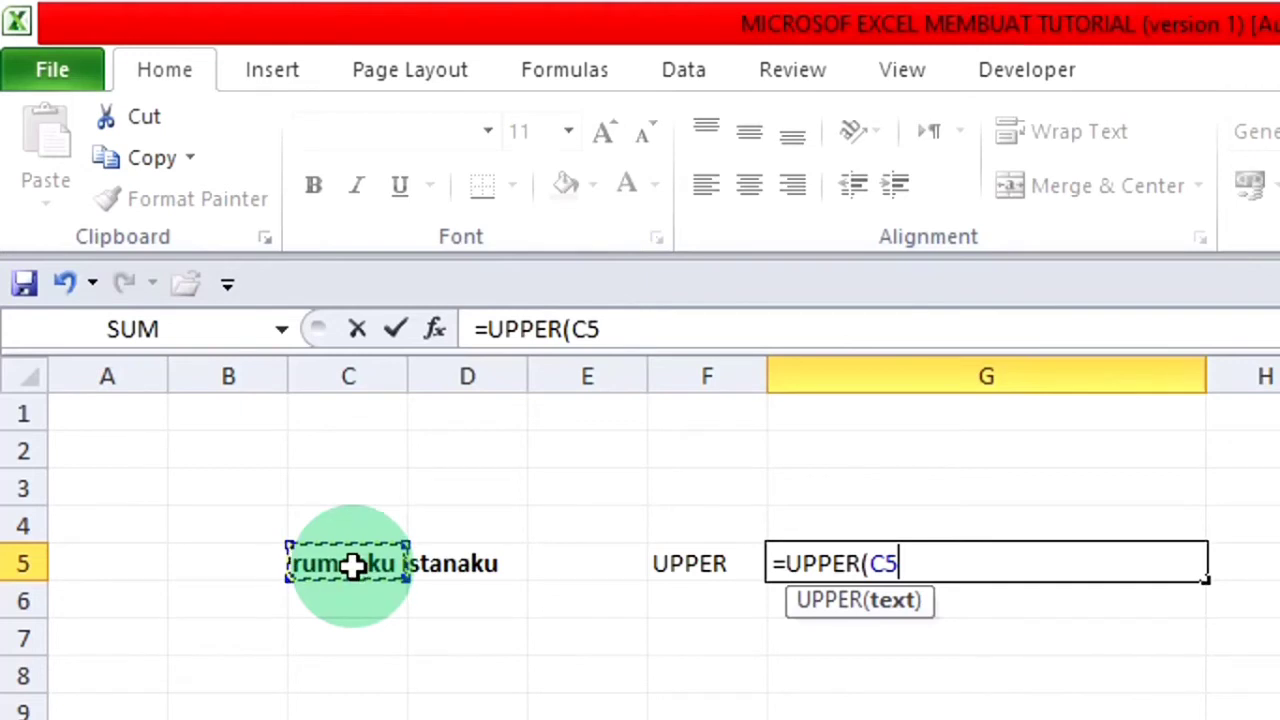
pyautogui.write(')')
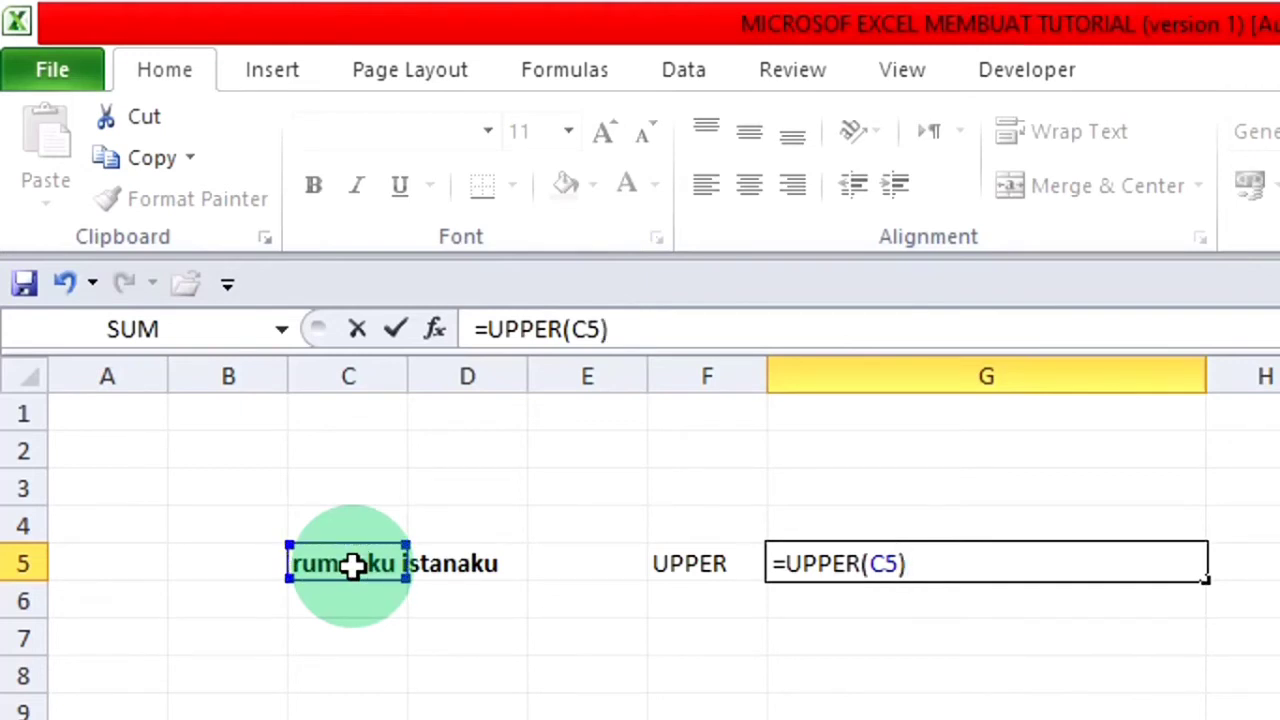
pyautogui.press('Return')
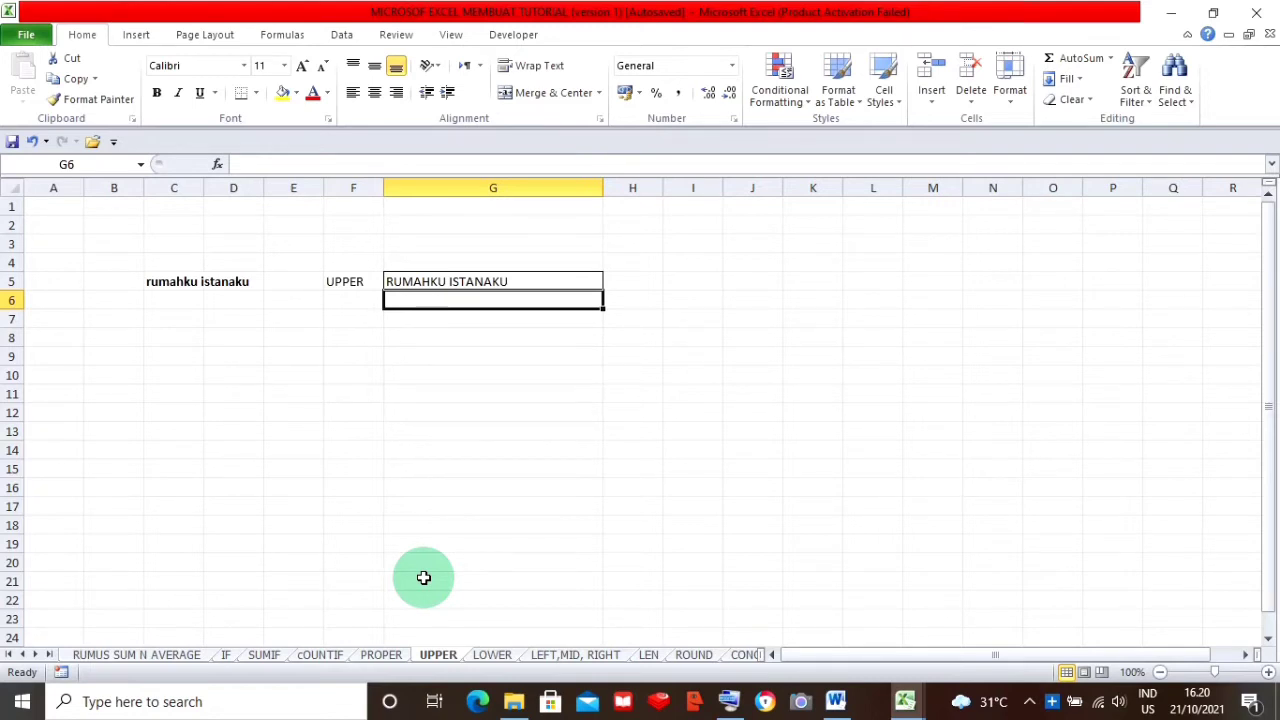
# Go to the LOWER worksheet and clear the existing formula from cell E4.
pyautogui.click(492, 655)
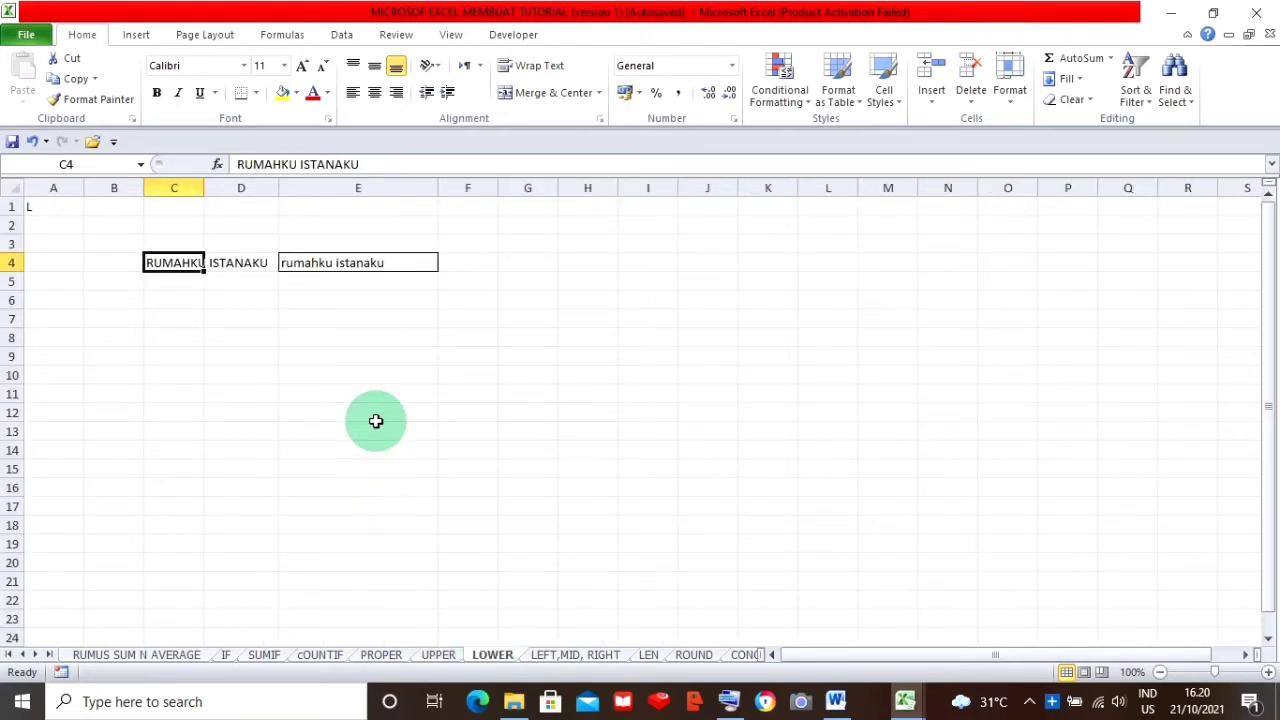
pyautogui.click(295, 264)
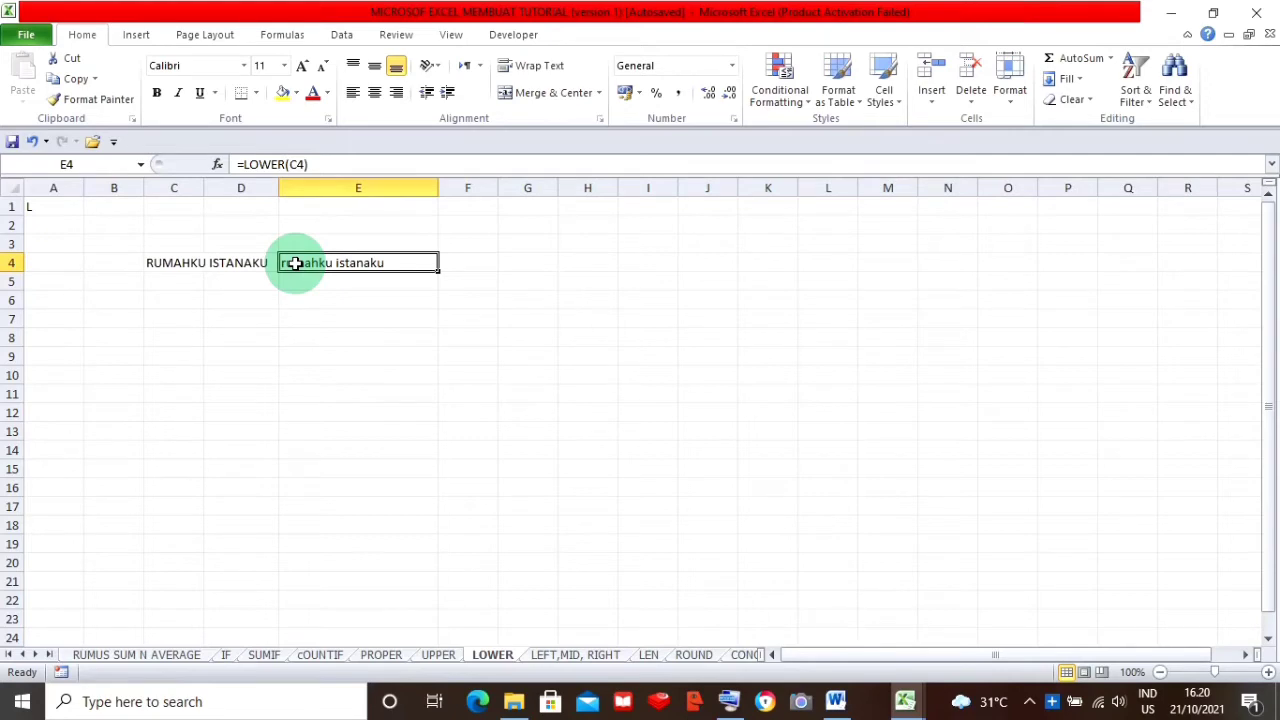
pyautogui.press('Delete')
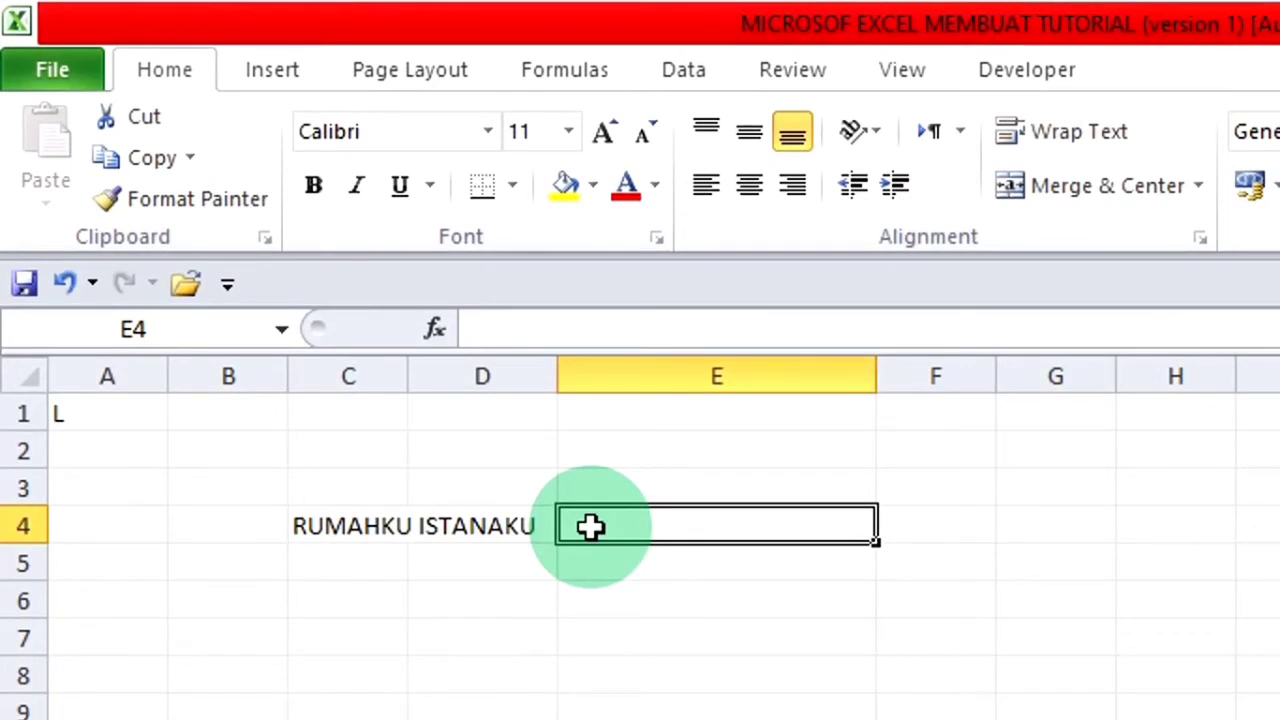
# Enter =LOWER(C4) in E4 to convert the text "RUMAHKU ISTANAKU" to lowercase.
pyautogui.write('=')
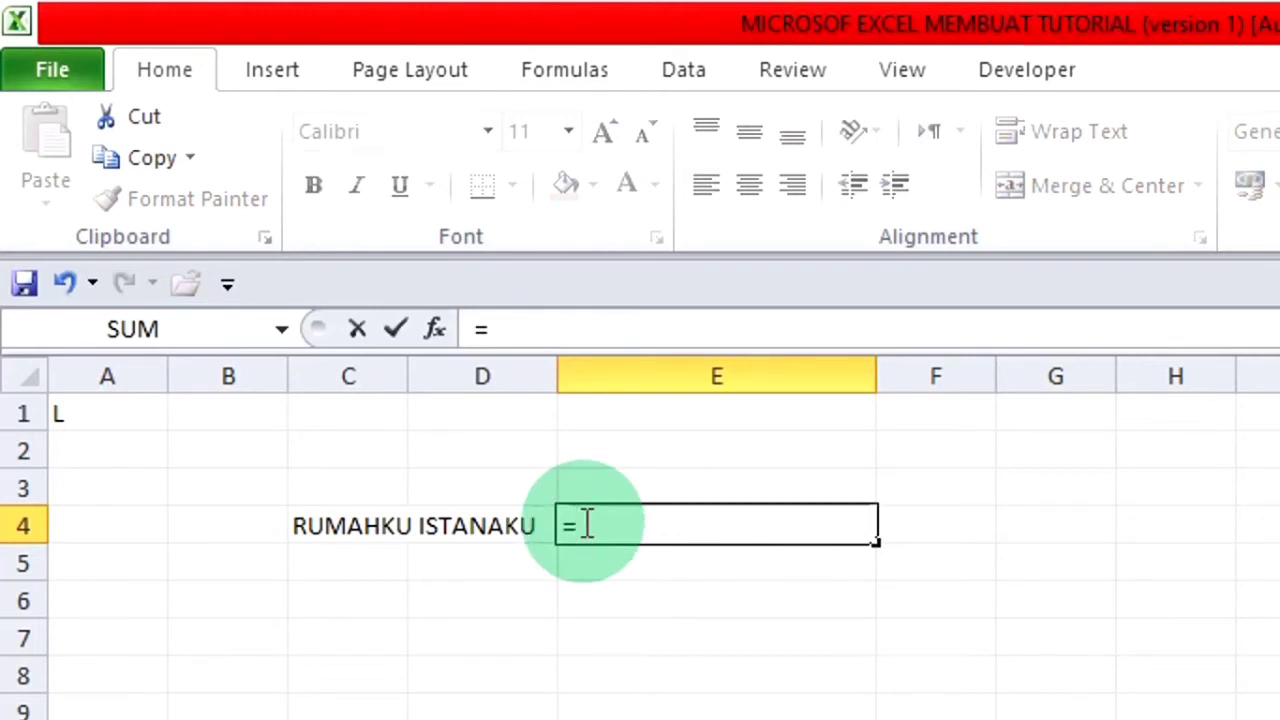
pyautogui.write('LO')
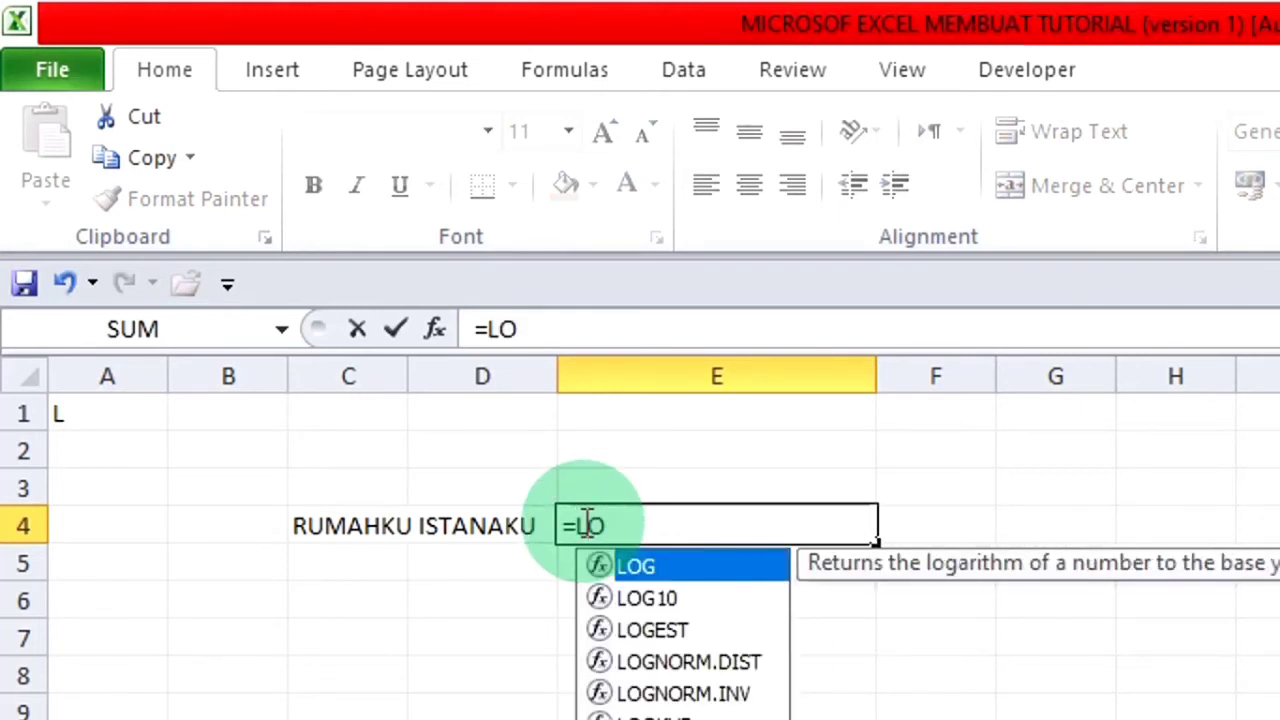
pyautogui.write('WER')
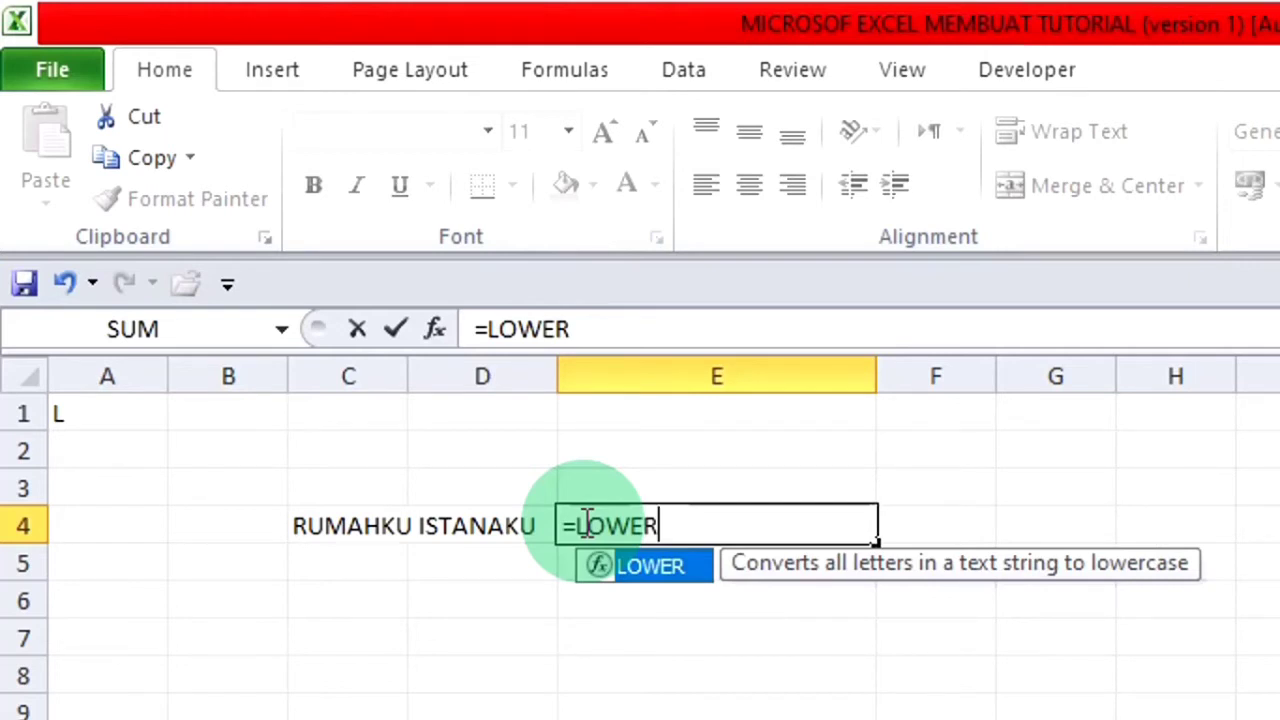
pyautogui.write('(')
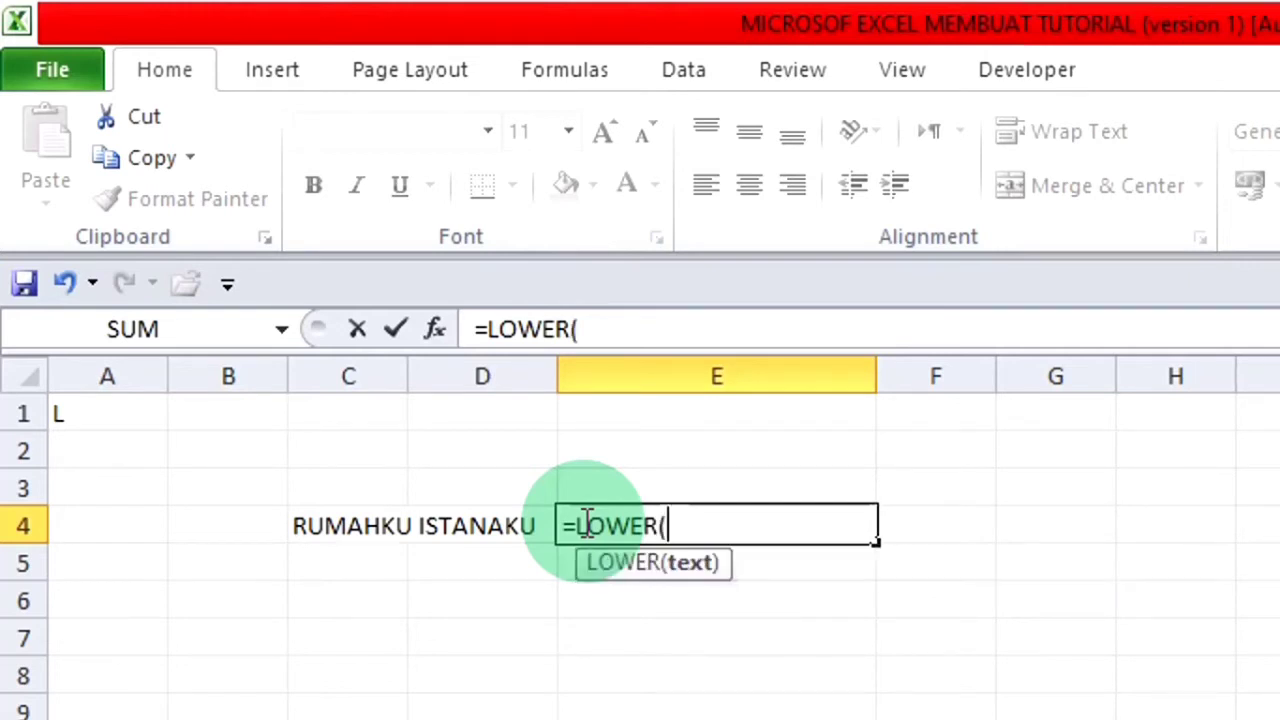
pyautogui.click(345, 525)
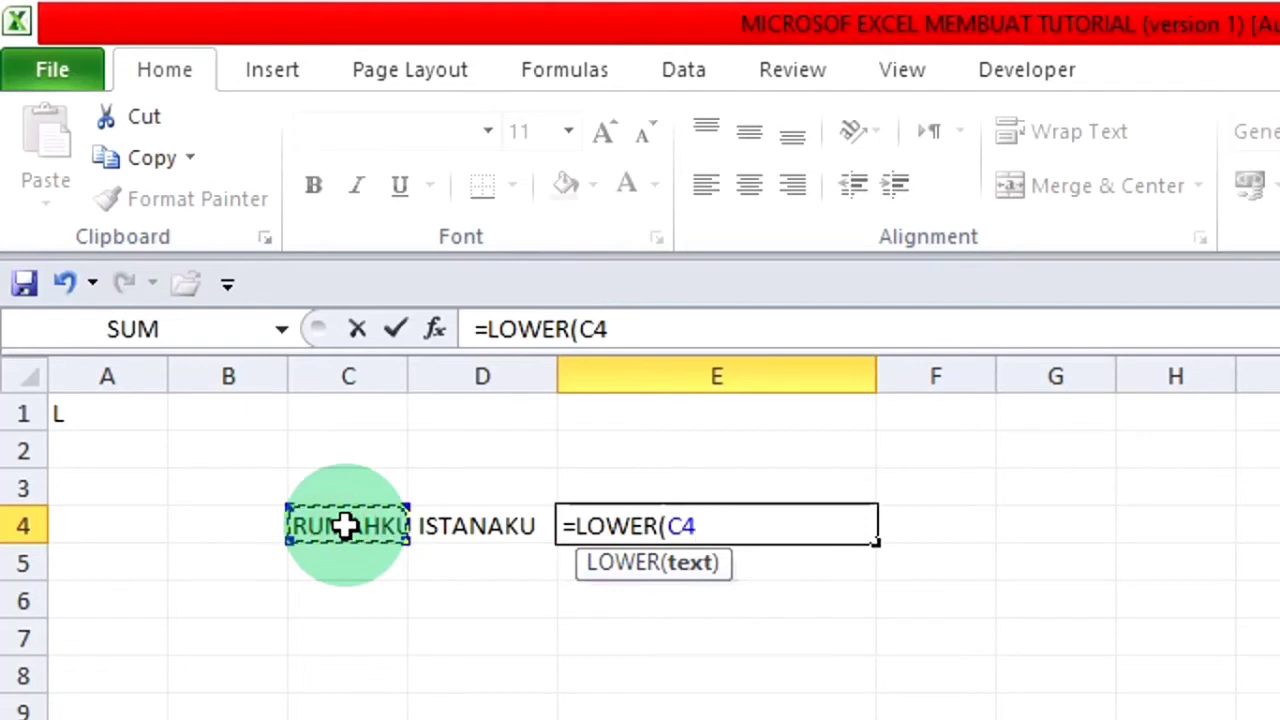
pyautogui.write(')')
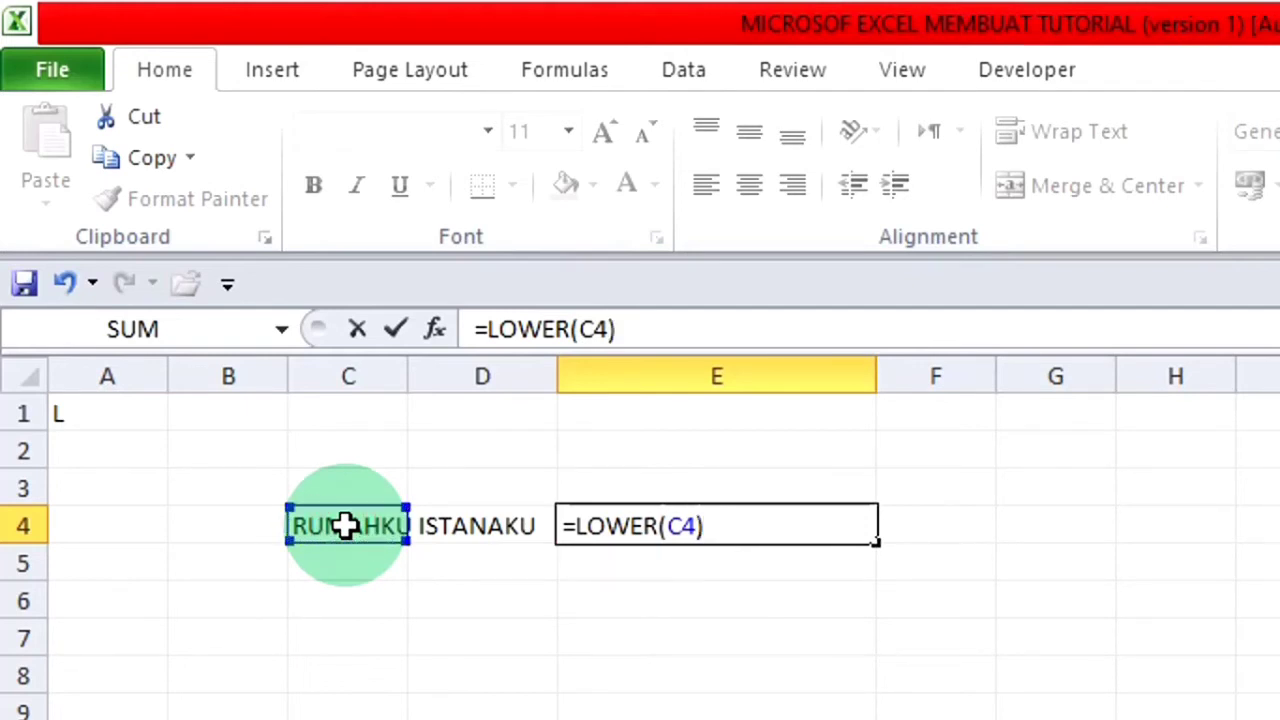
pyautogui.press('Return')
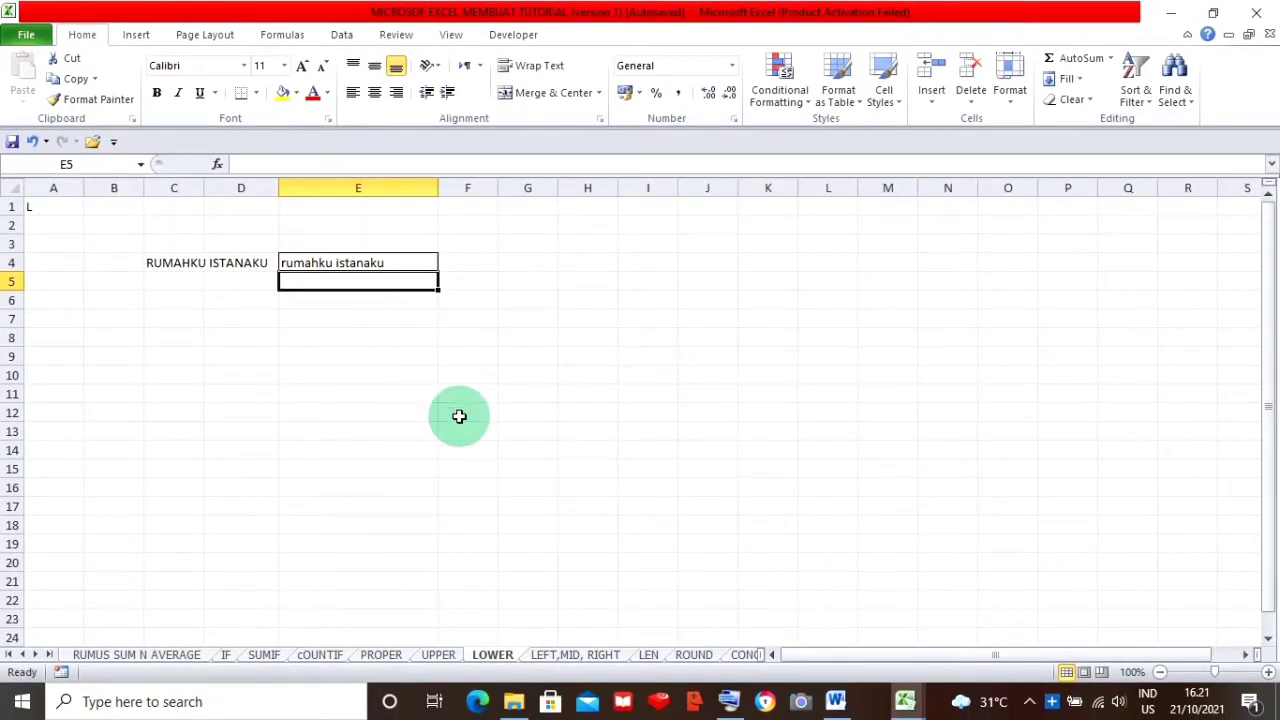
# On the LEFT,MID, RIGHT worksheet, enter =LEFT(B3;"3") in B7 to extract the first three characters of "RUMAHKU".
pyautogui.click(554, 655)
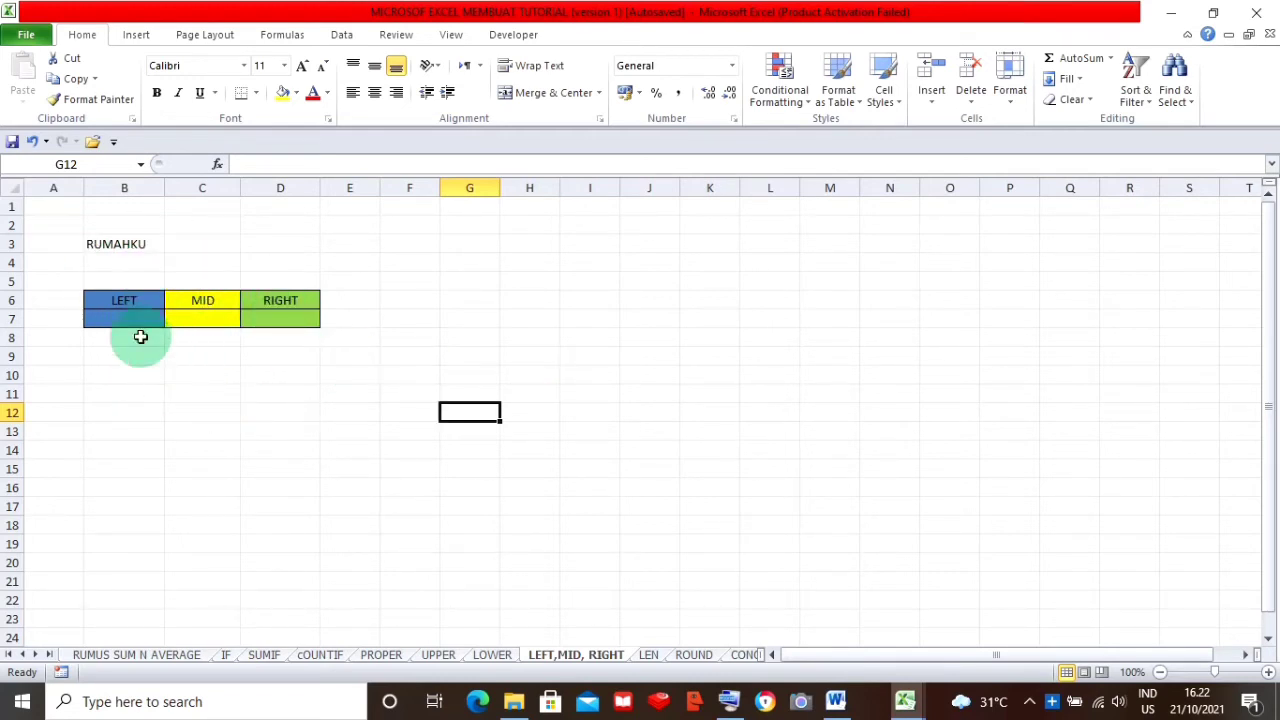
pyautogui.click(95, 315)
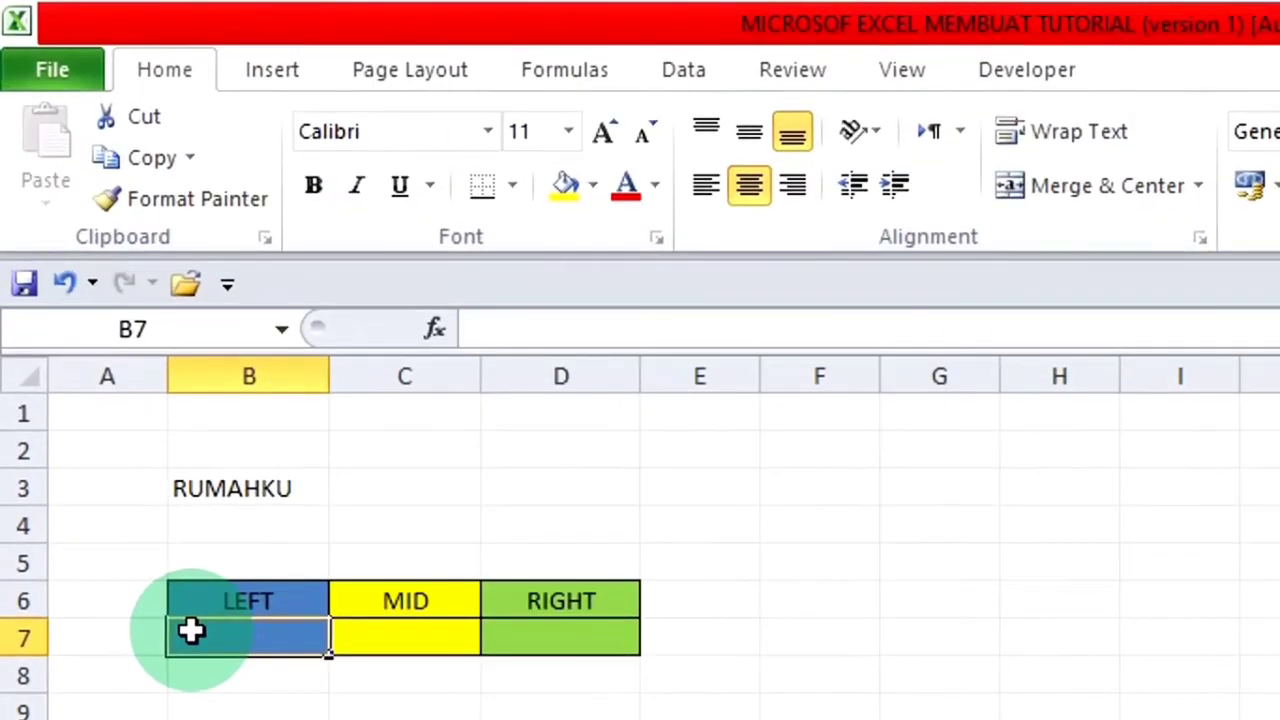
pyautogui.write('=')
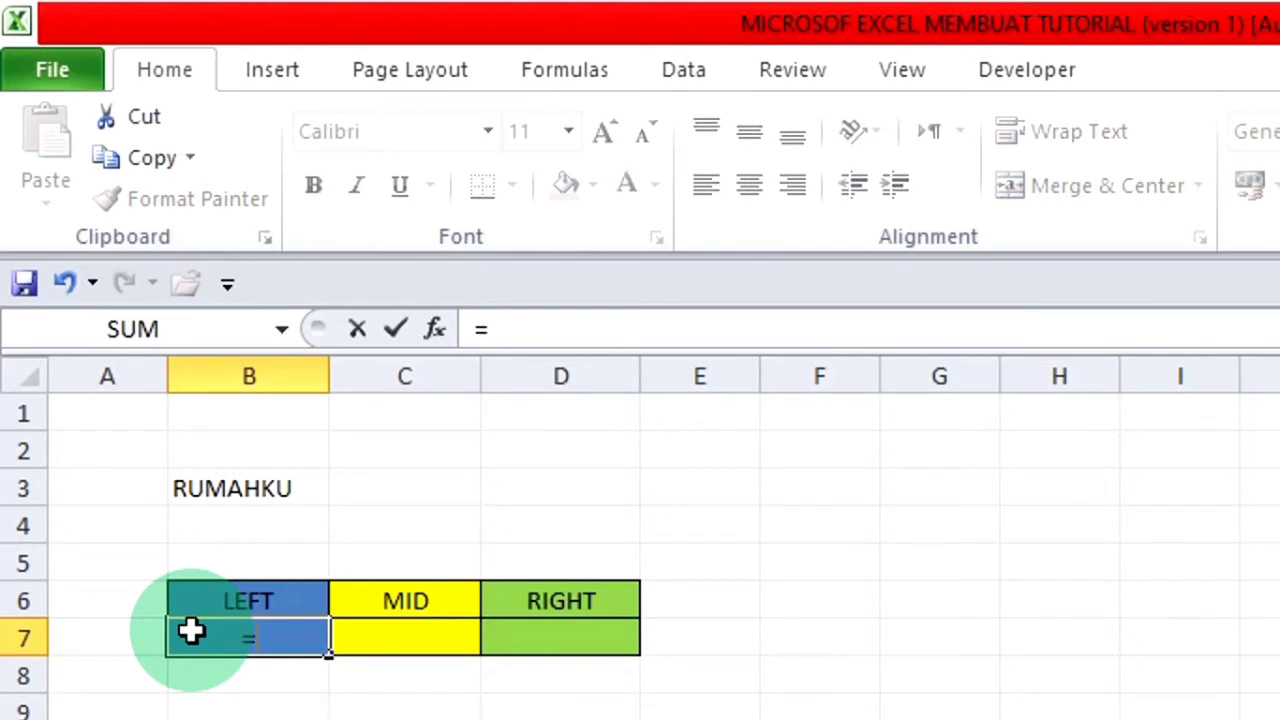
pyautogui.write('L')
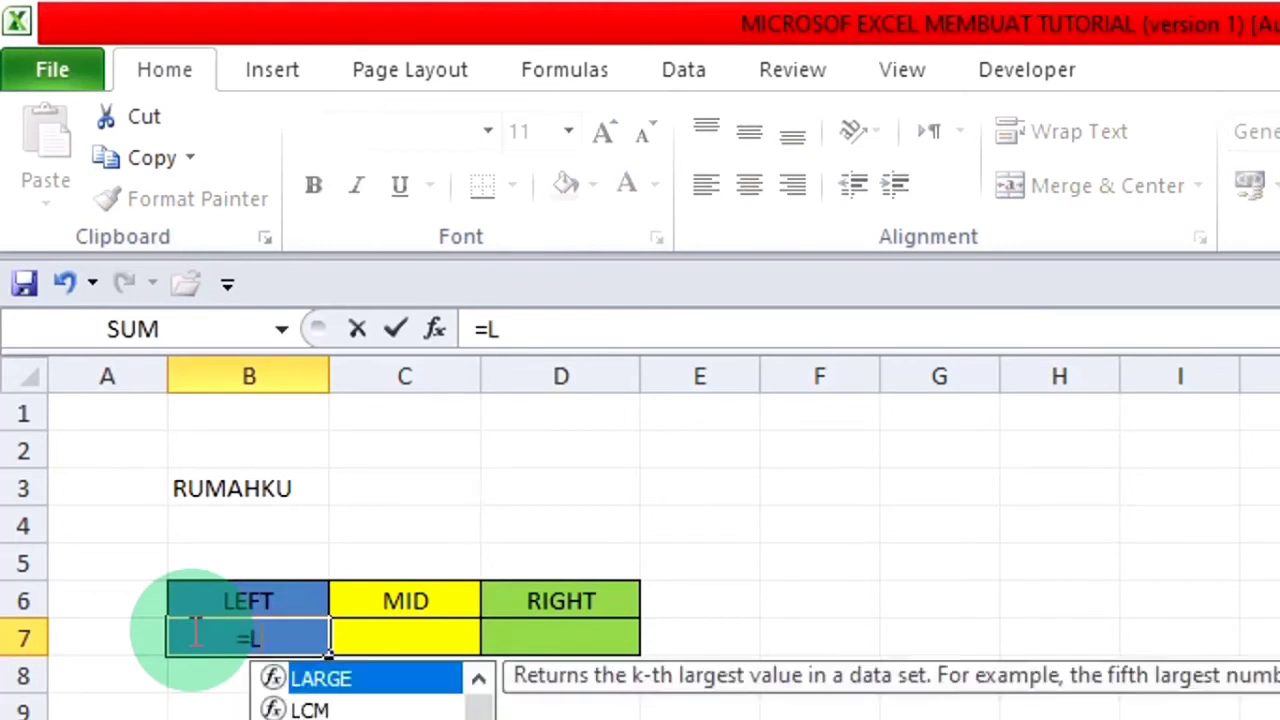
pyautogui.write('EFT')
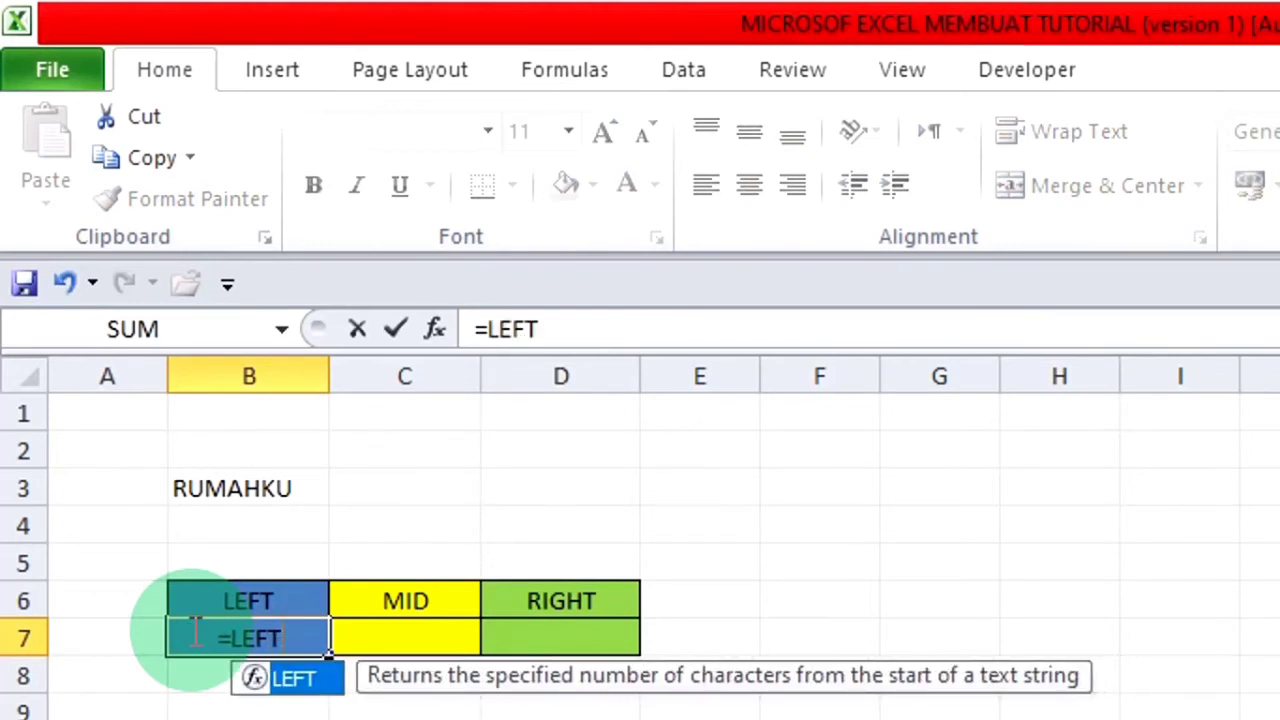
pyautogui.write('(')
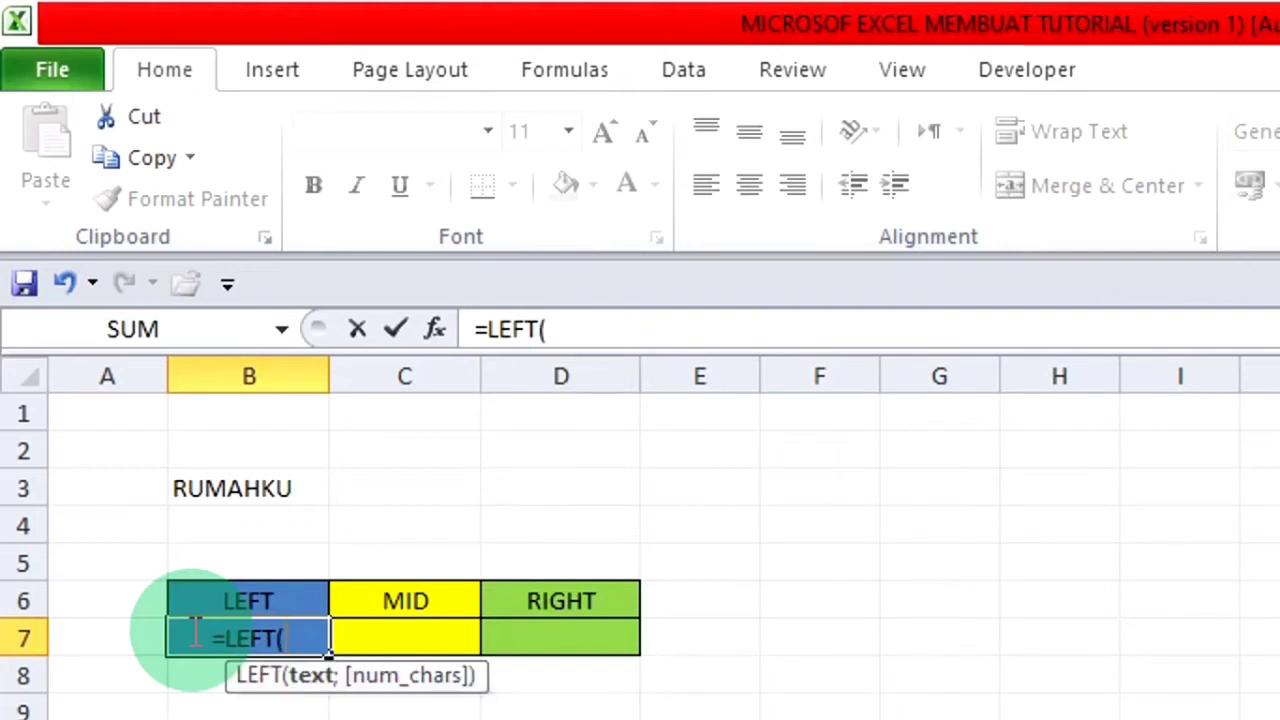
pyautogui.click(191, 488)
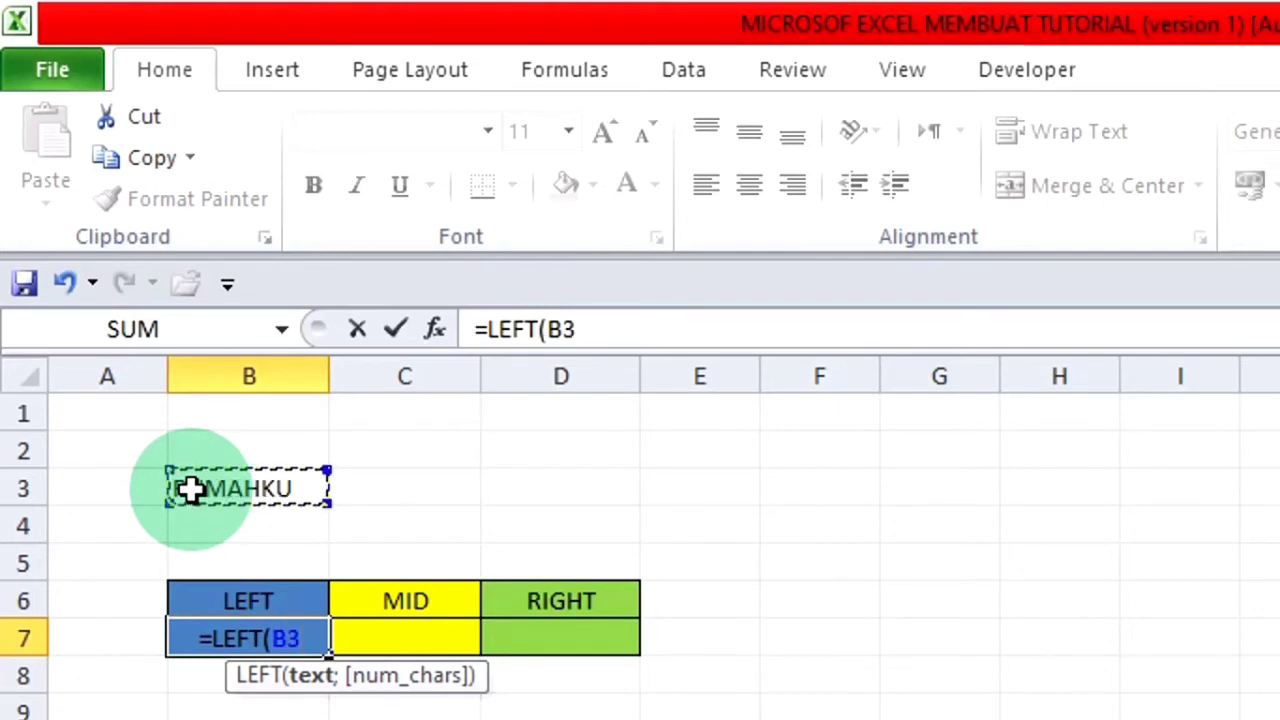
pyautogui.write(';')
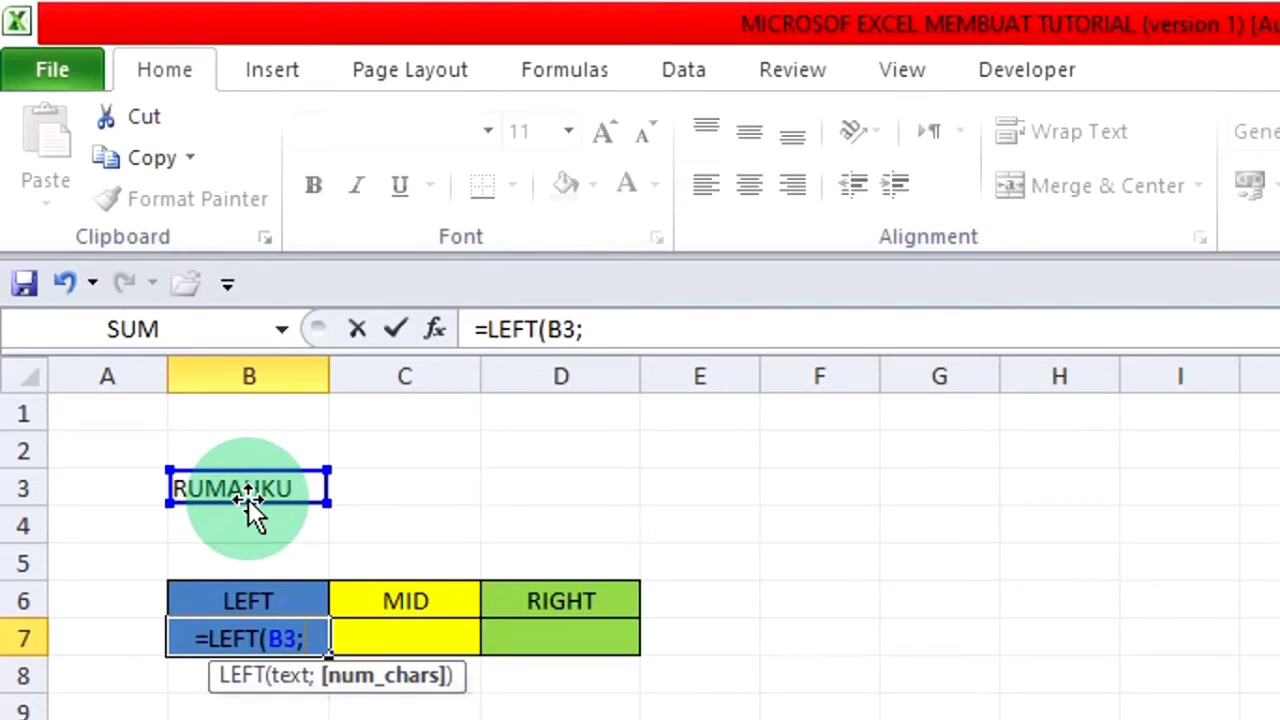
pyautogui.write('"')
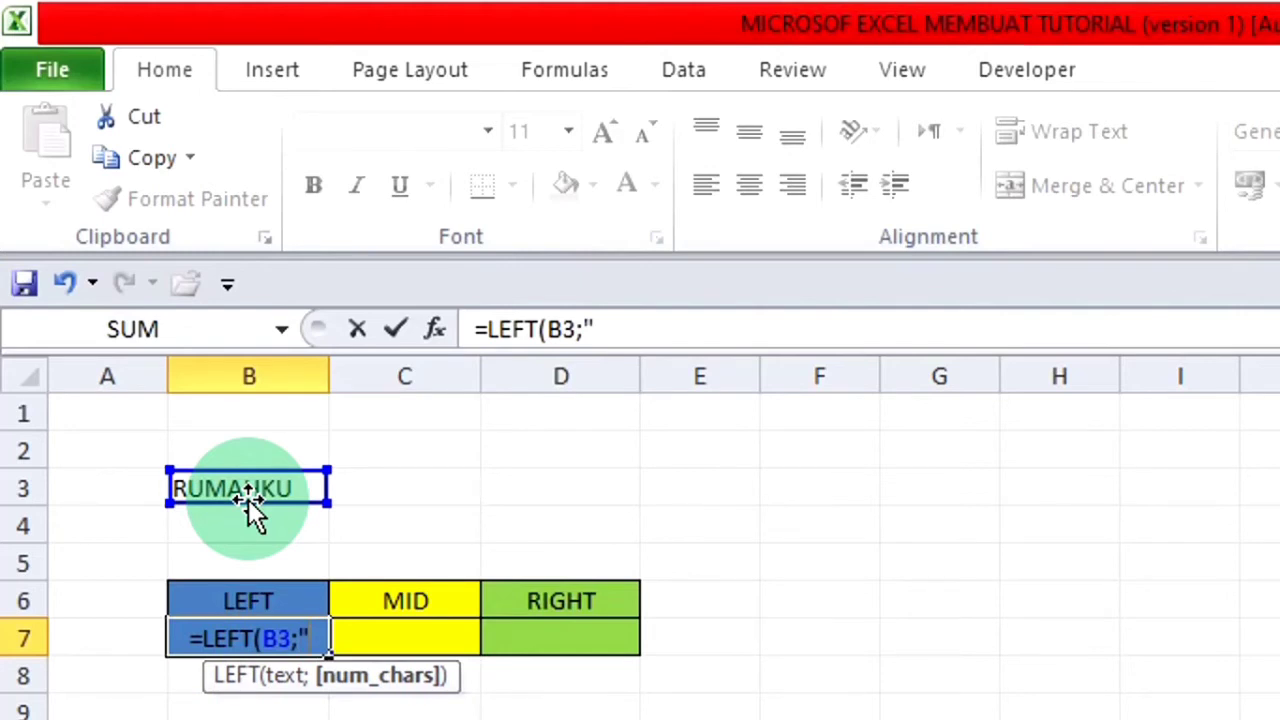
pyautogui.write('3')
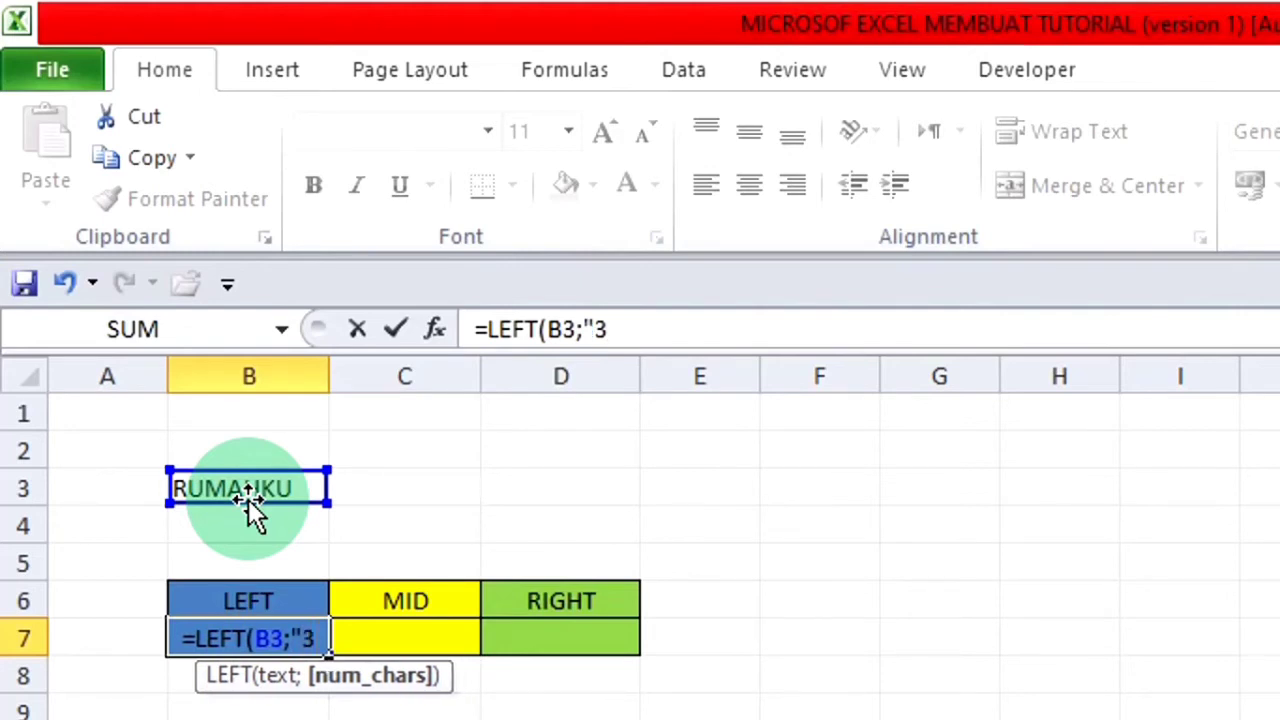
pyautogui.write('"')
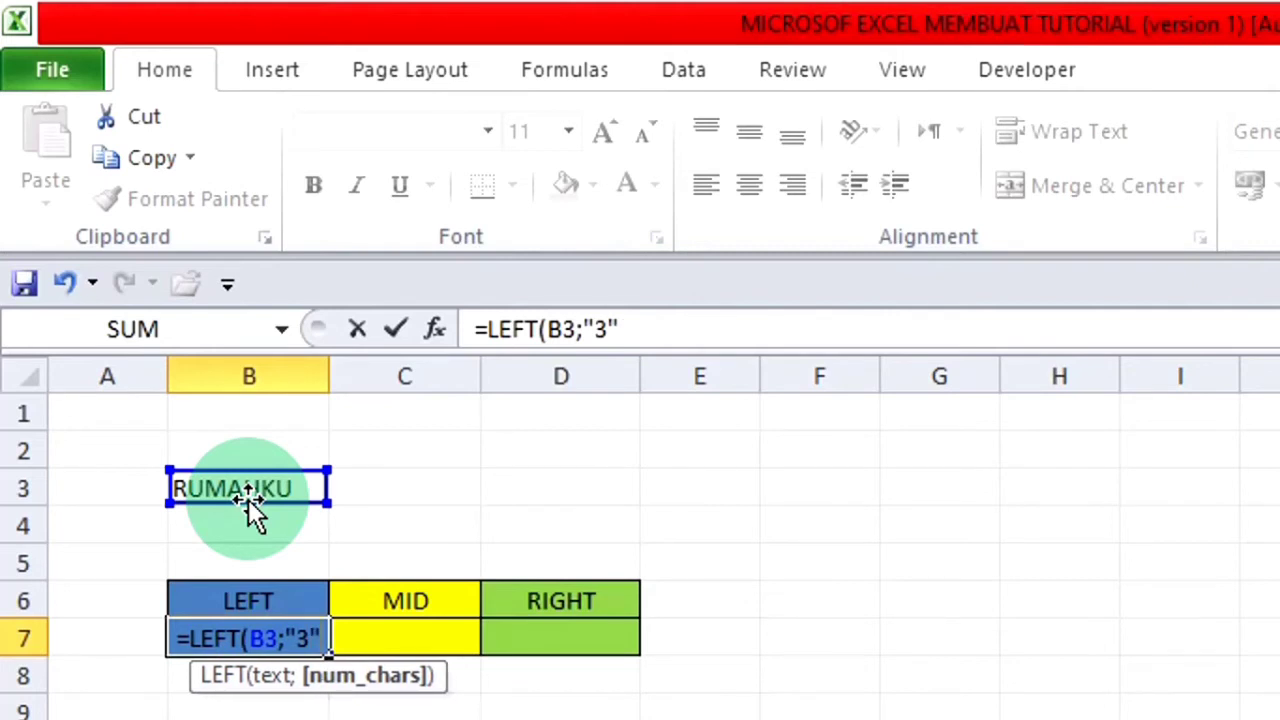
pyautogui.write(')')
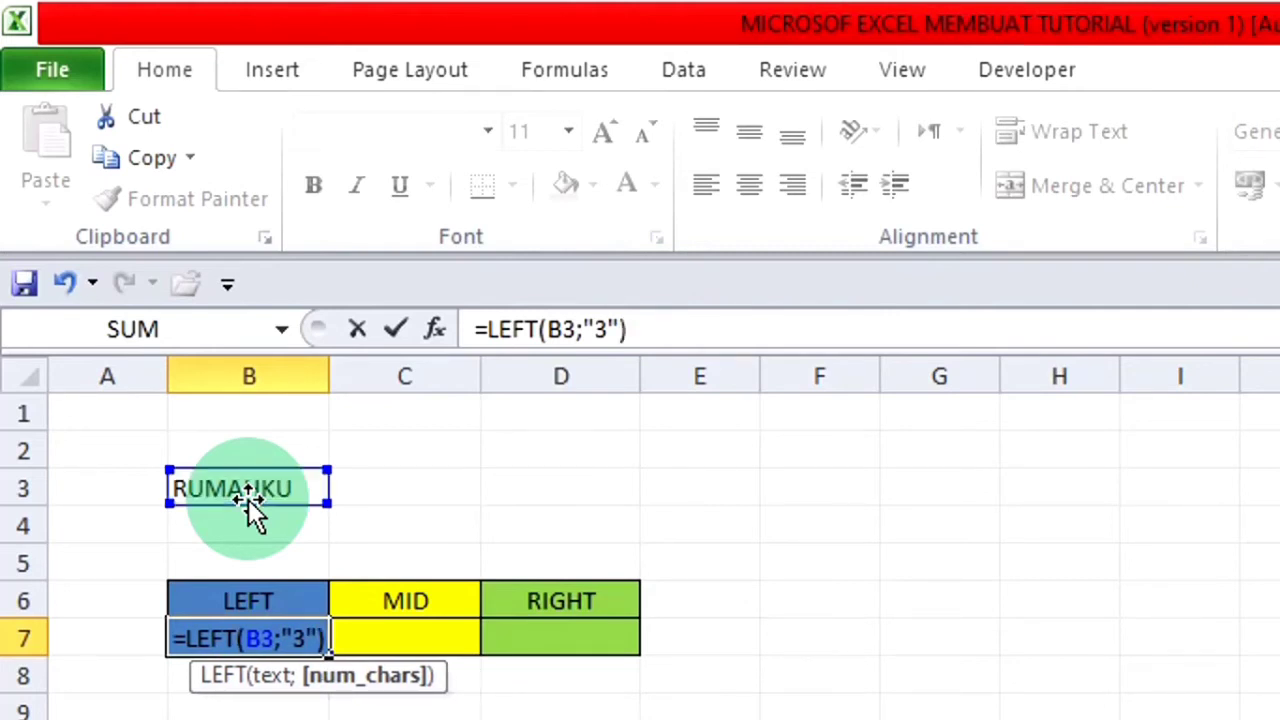
pyautogui.press('Return')
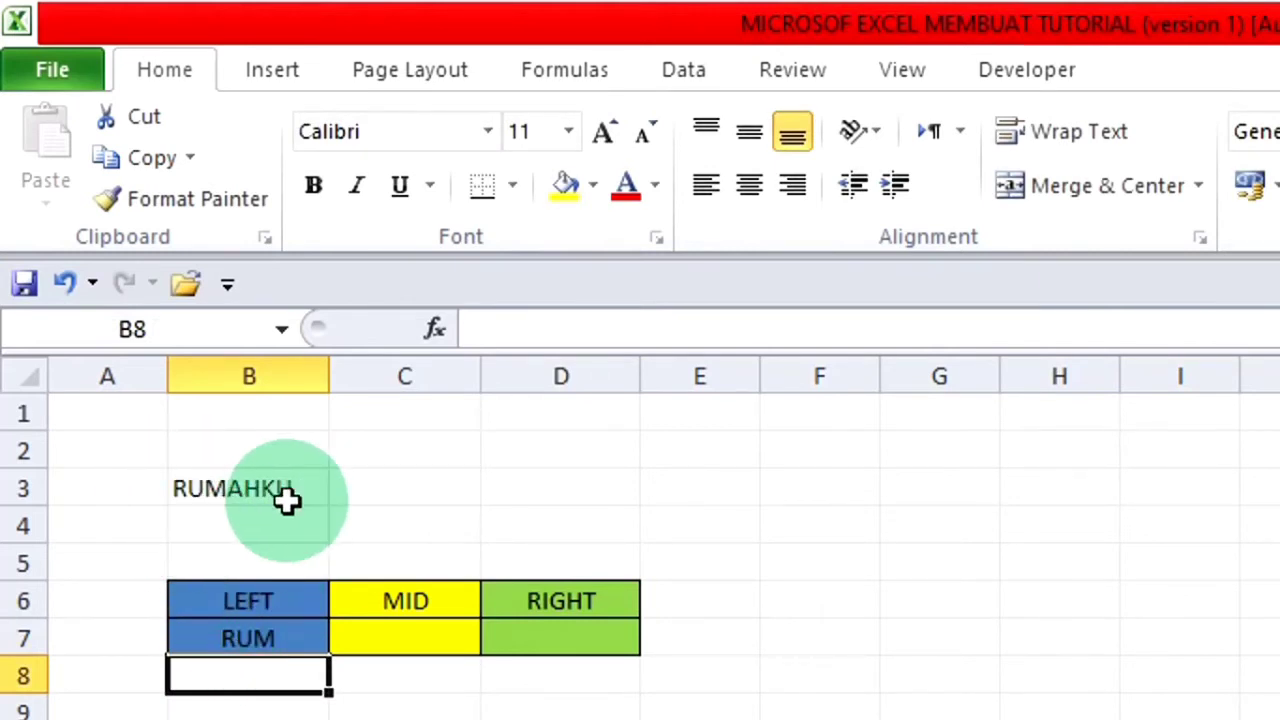
# Enter =MID(B3;"4";"2") in C7 to extract two characters of "RUMAHKU" starting at the fourth.
pyautogui.click(383, 633)
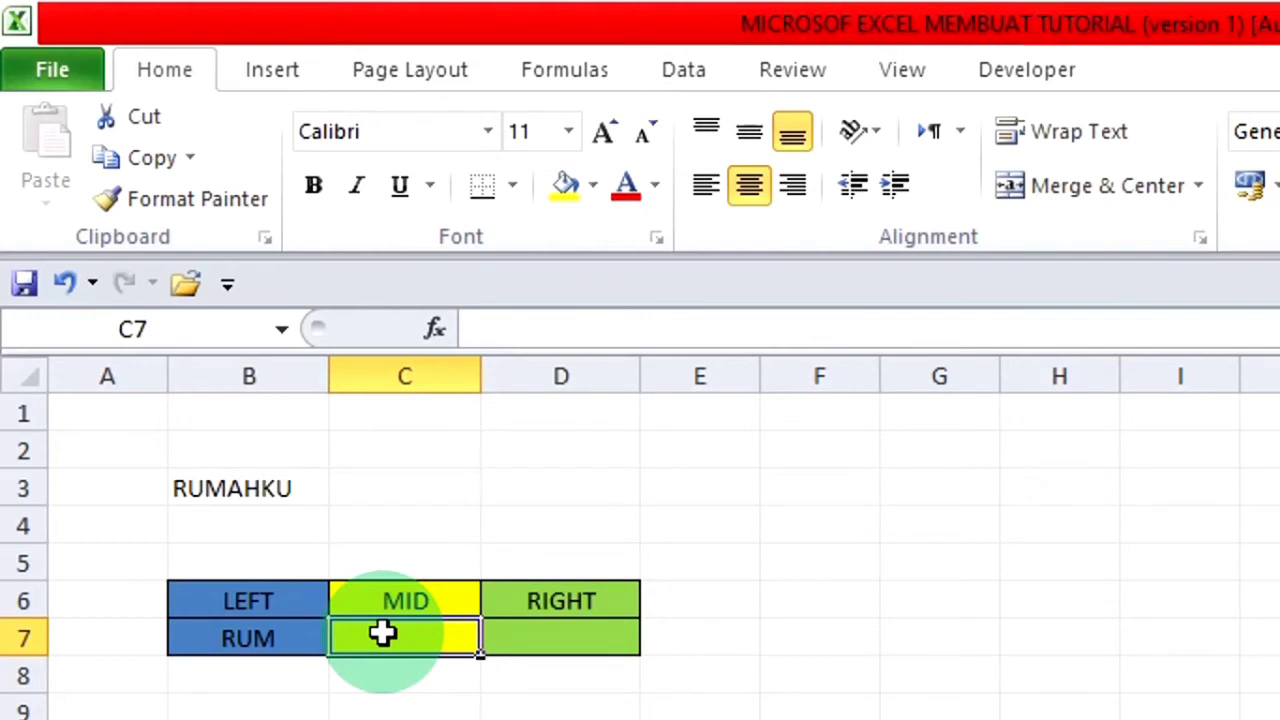
pyautogui.write('=')
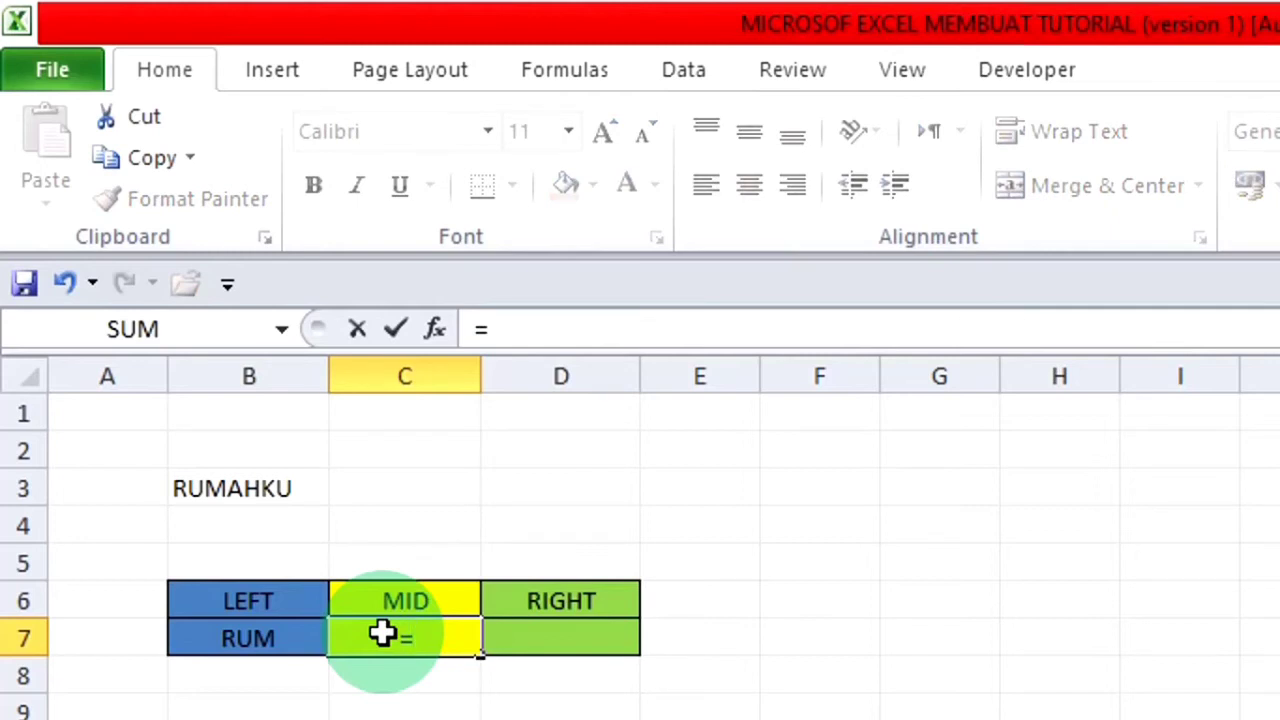
pyautogui.write('MID')
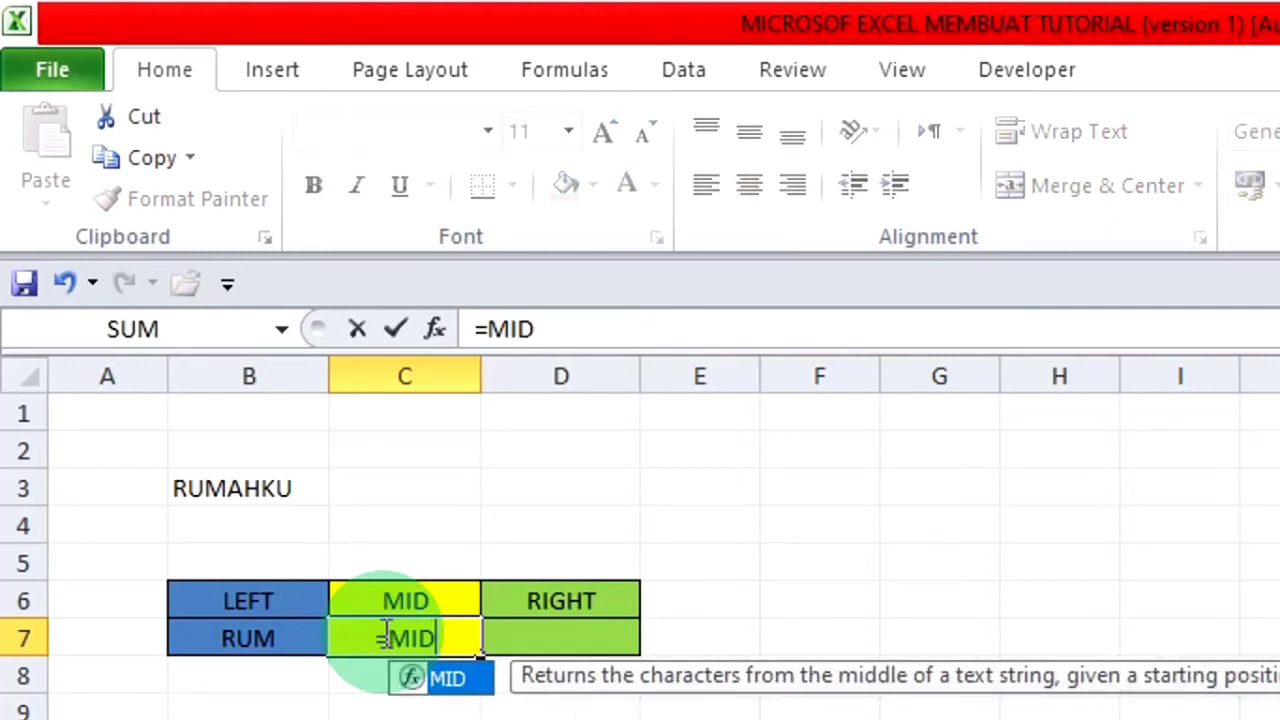
pyautogui.write('(')
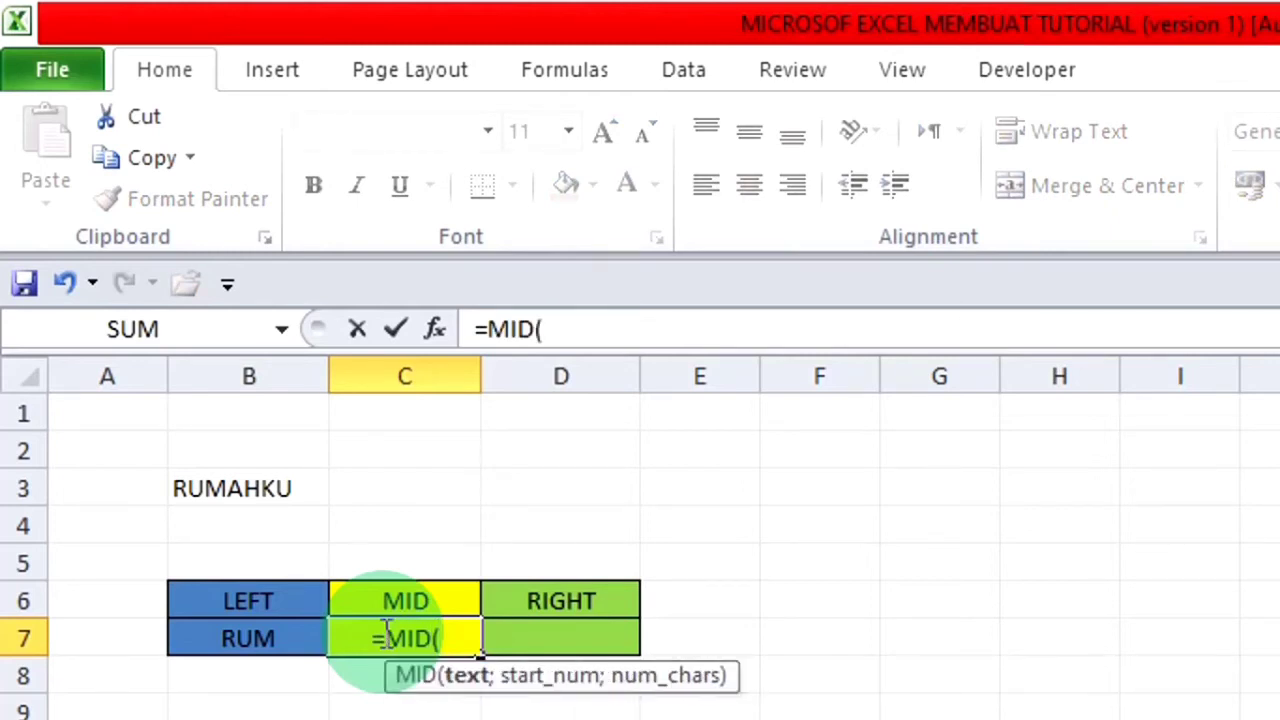
pyautogui.click(183, 487)
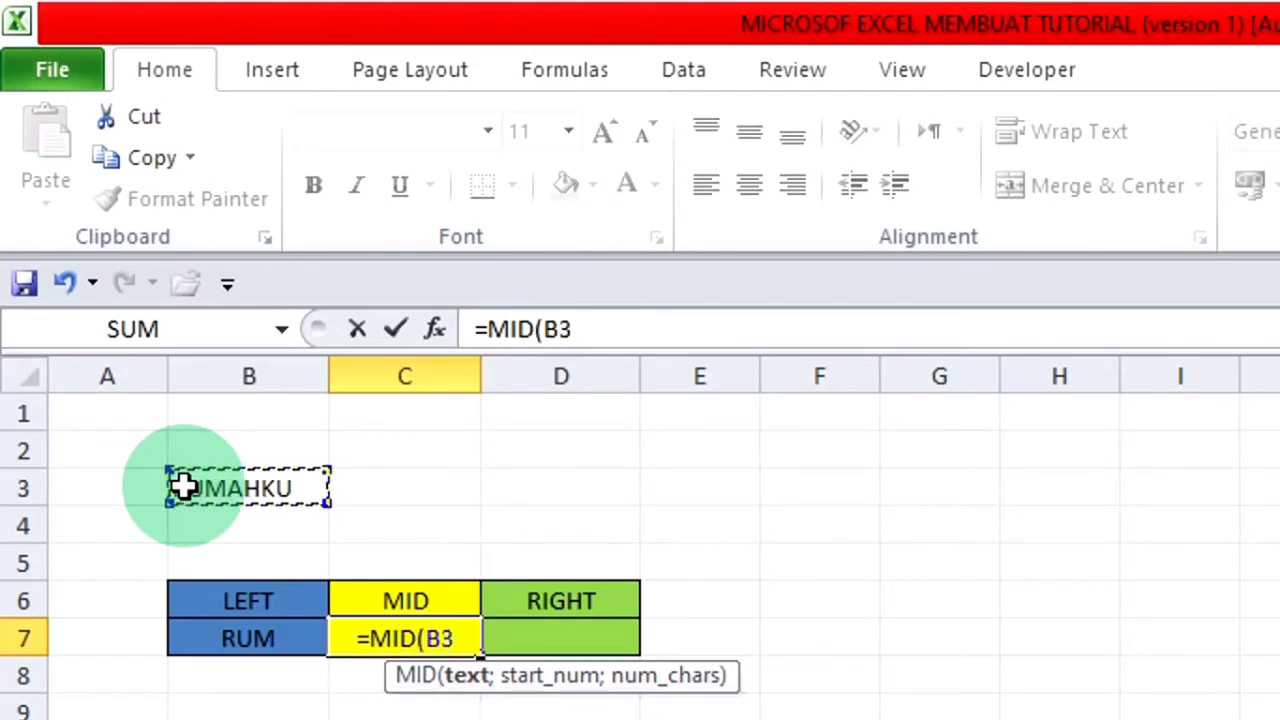
pyautogui.write(';')
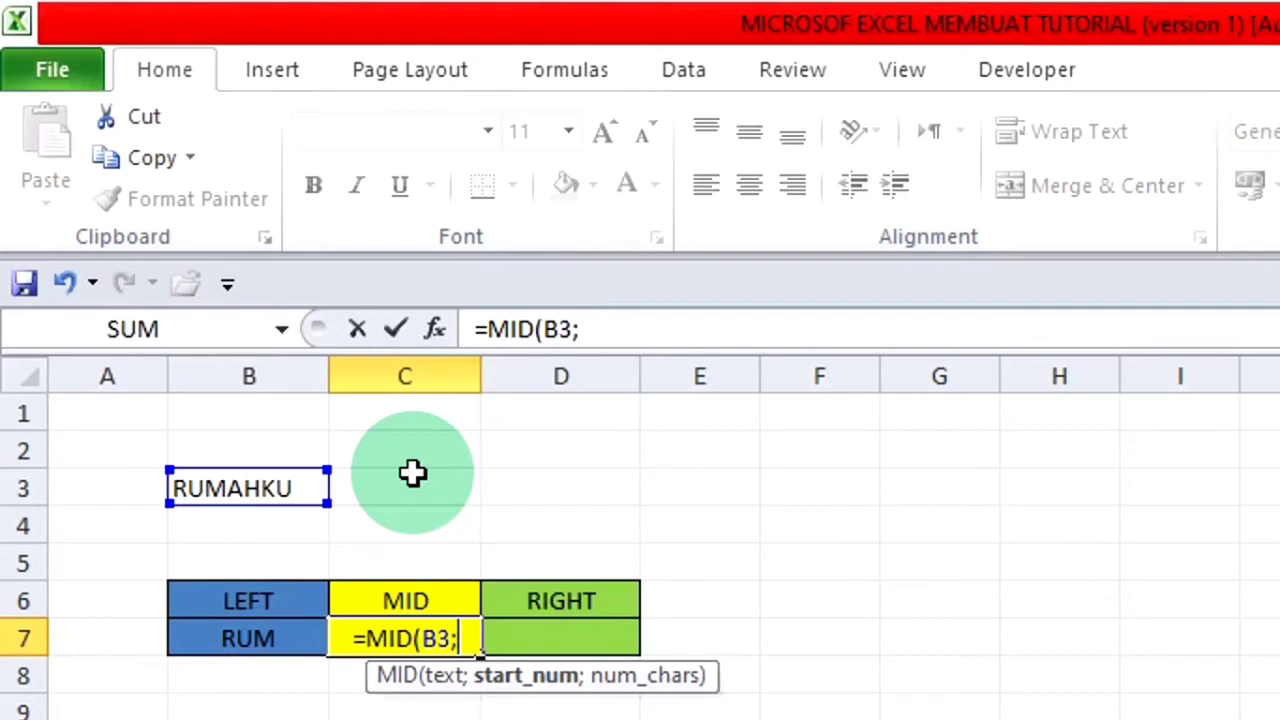
pyautogui.write('"')
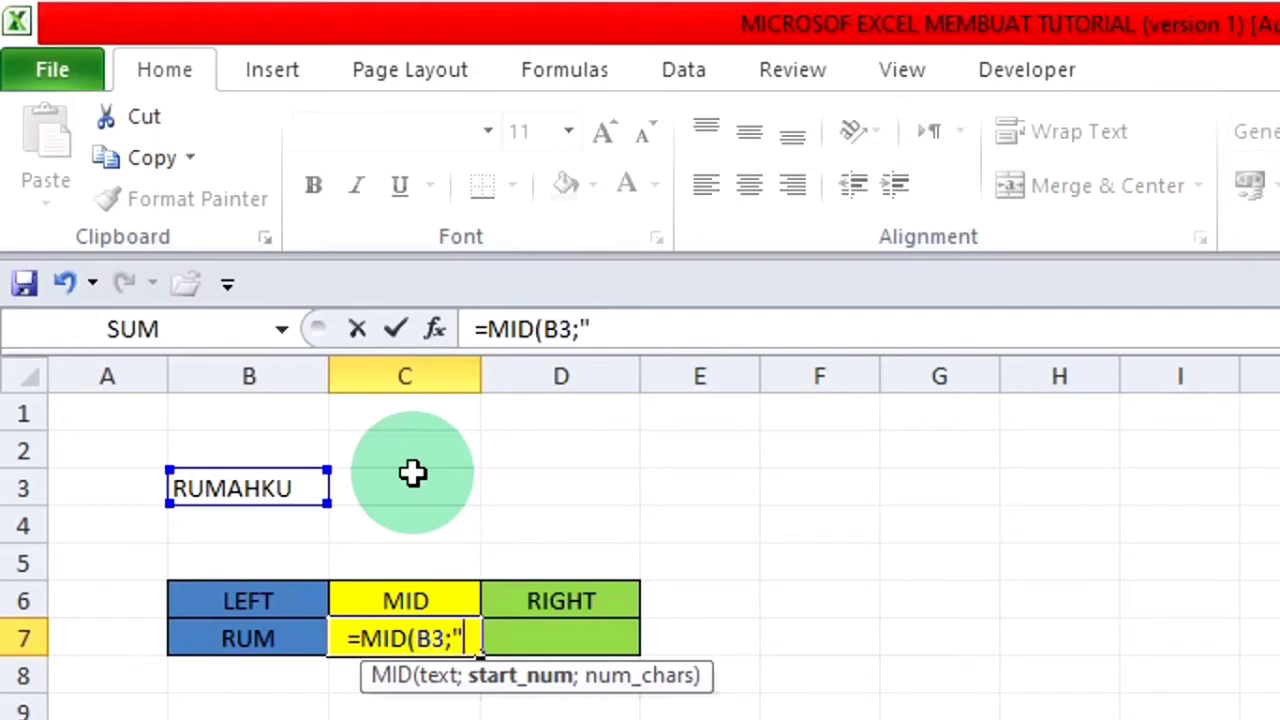
pyautogui.write('4')
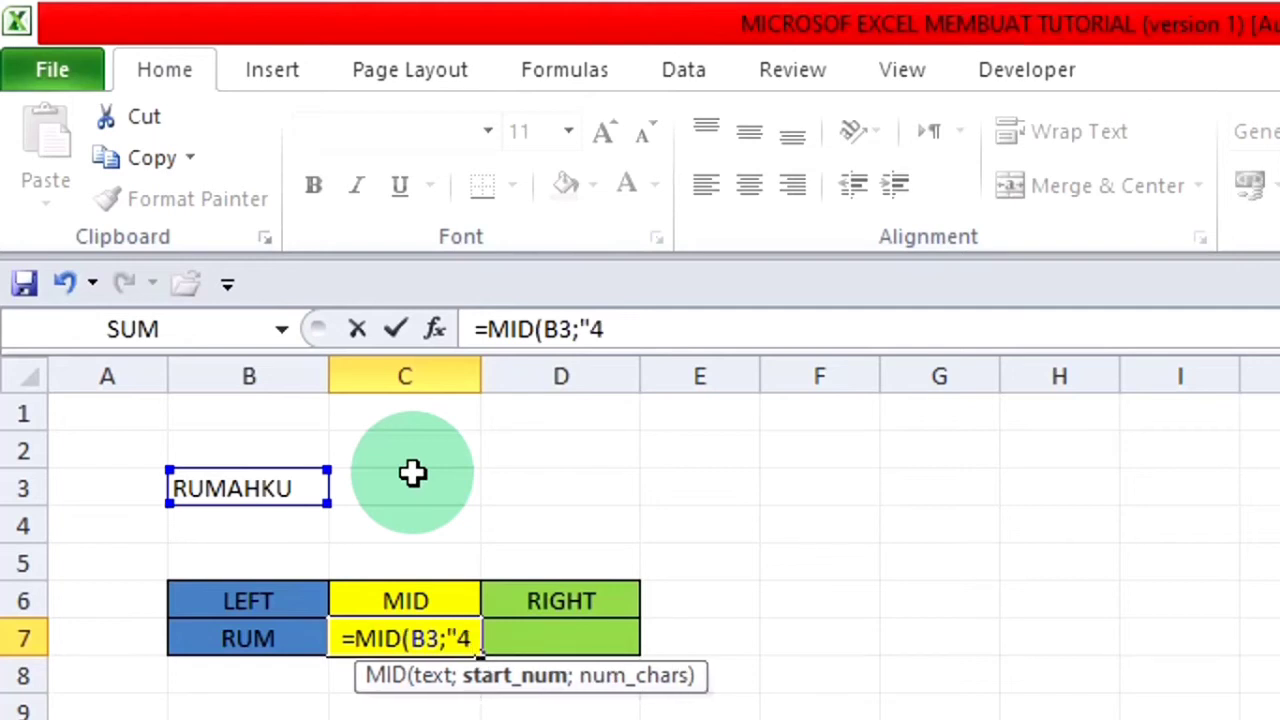
pyautogui.write('"')
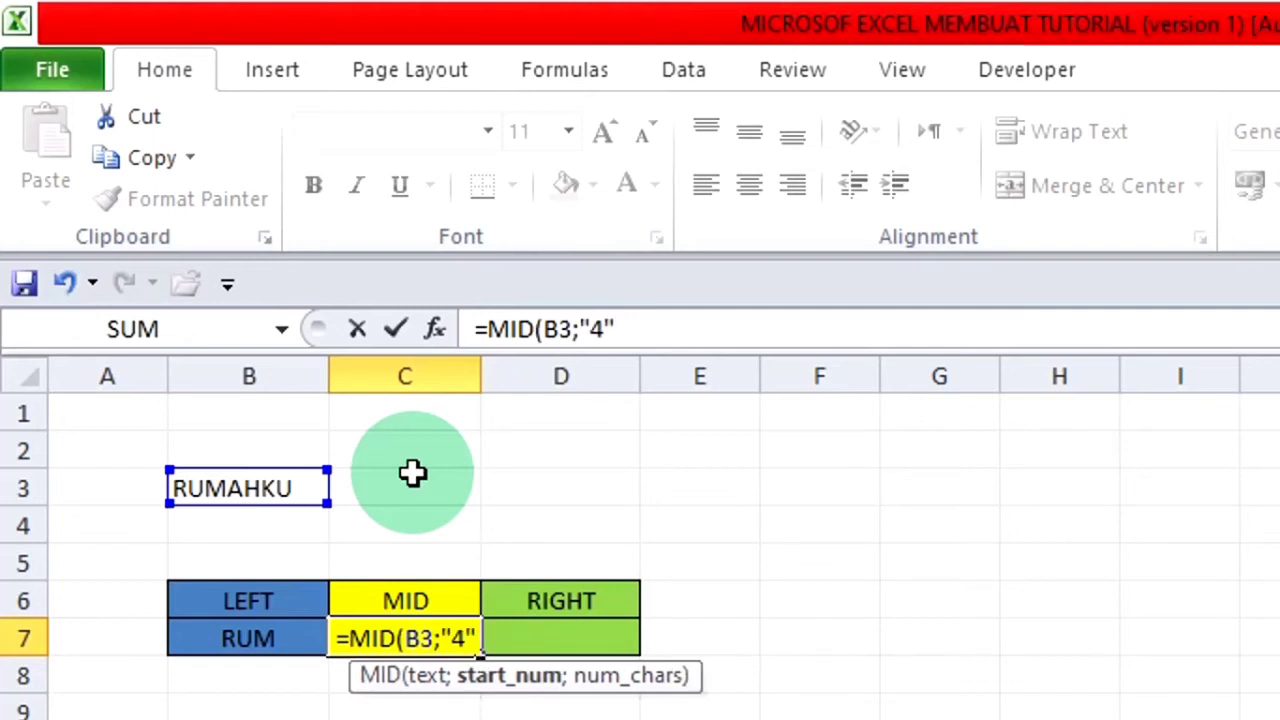
pyautogui.write(';')
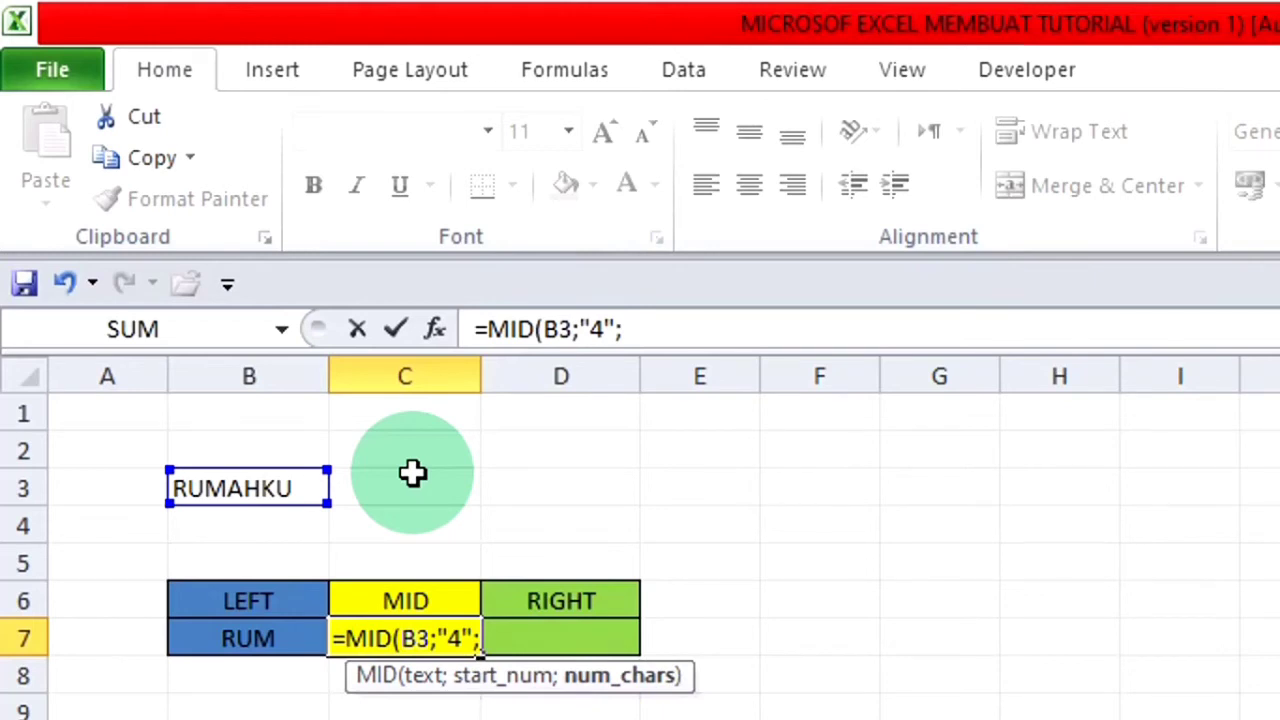
pyautogui.write('"')
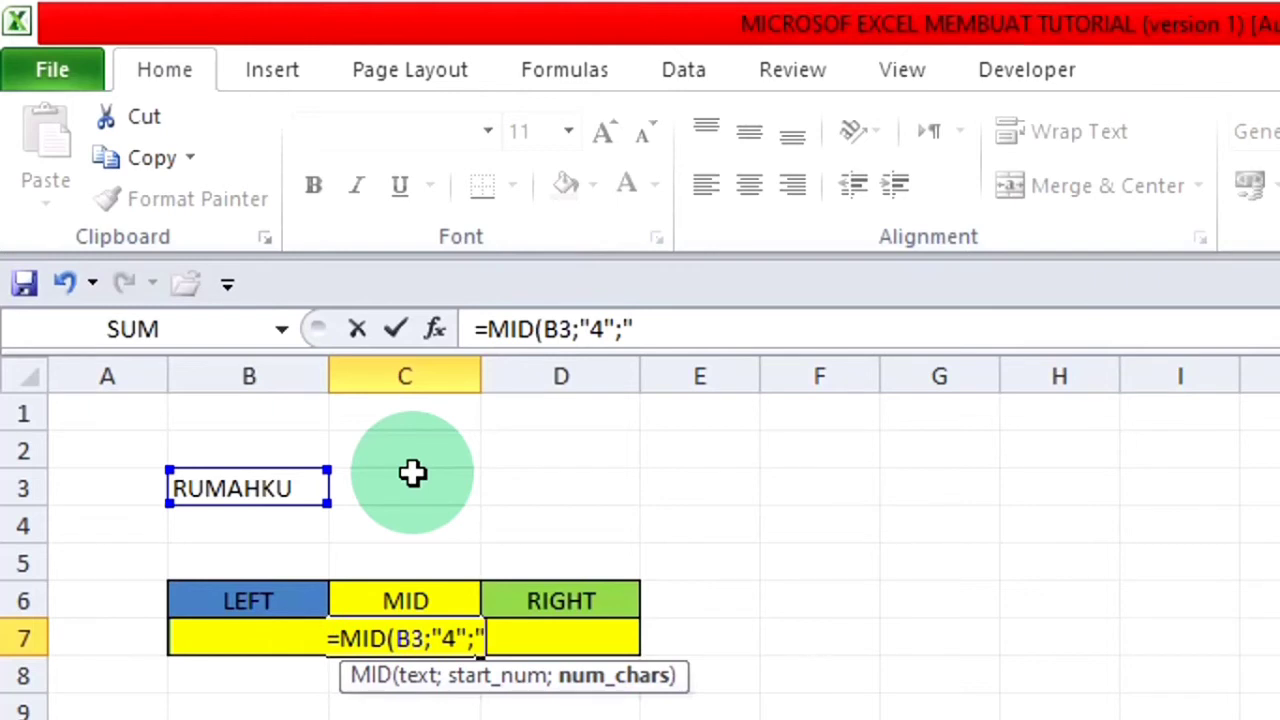
pyautogui.write('2')
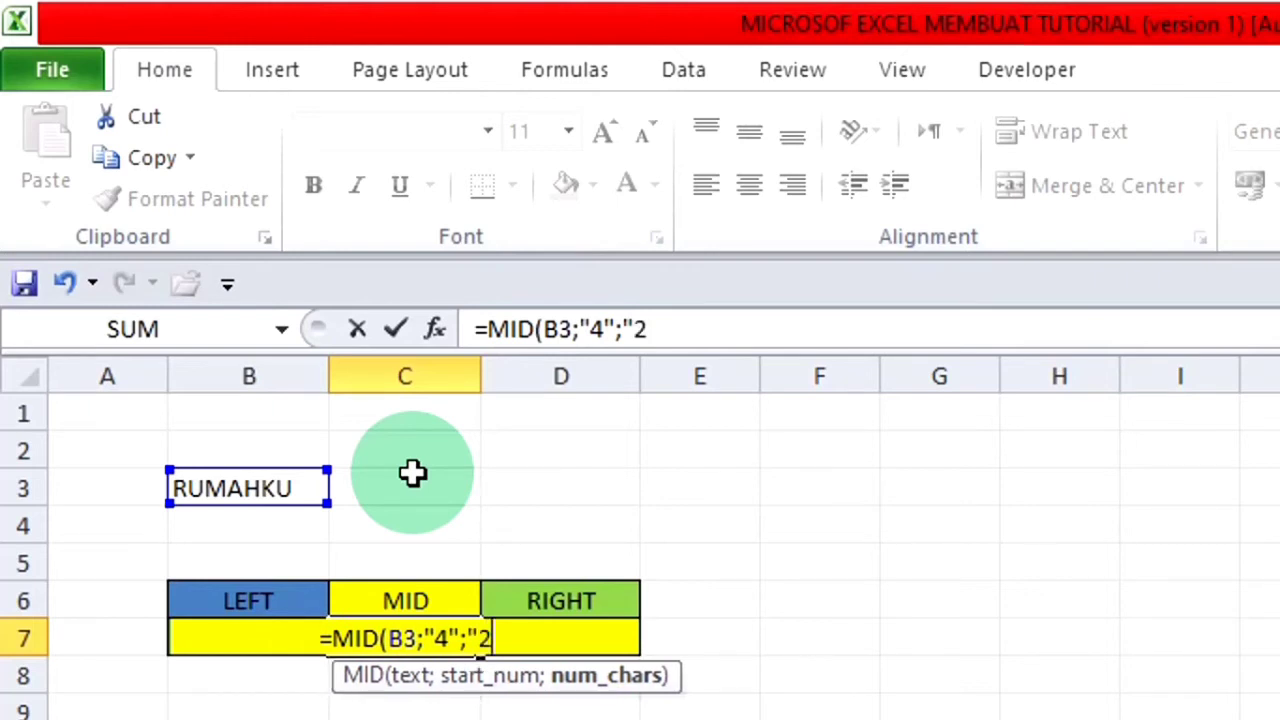
pyautogui.write('"')
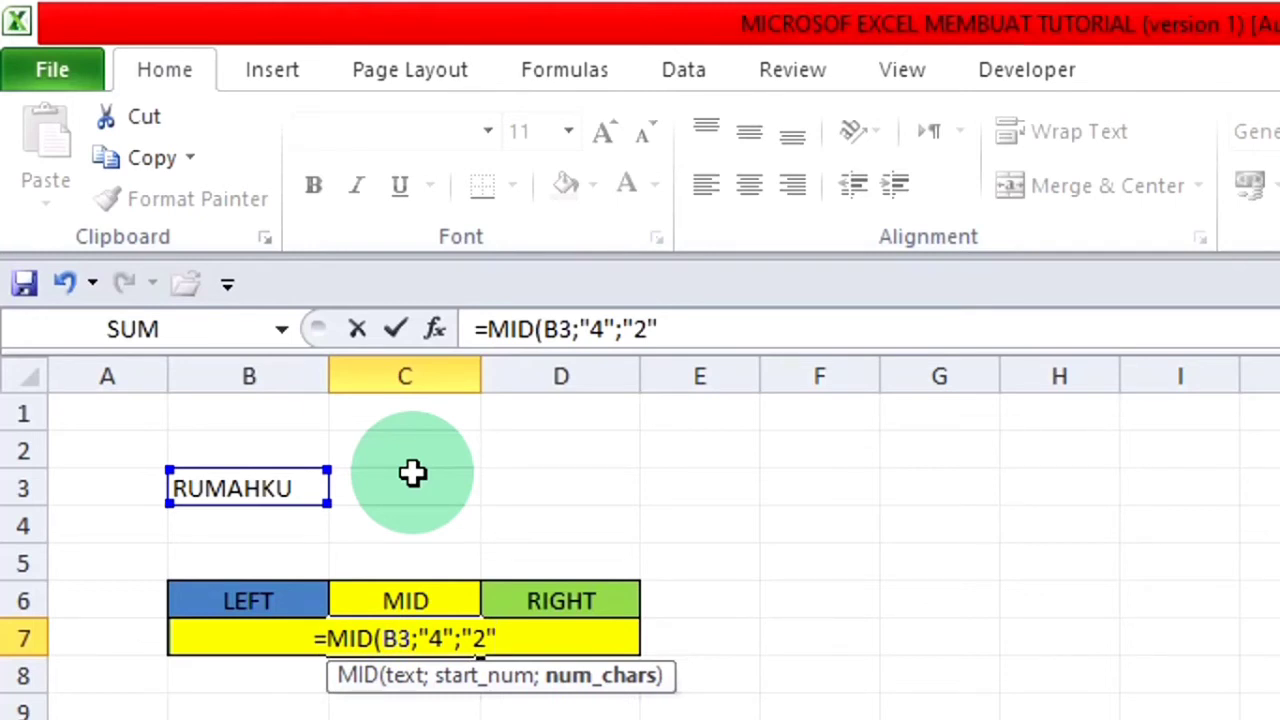
pyautogui.write(')')
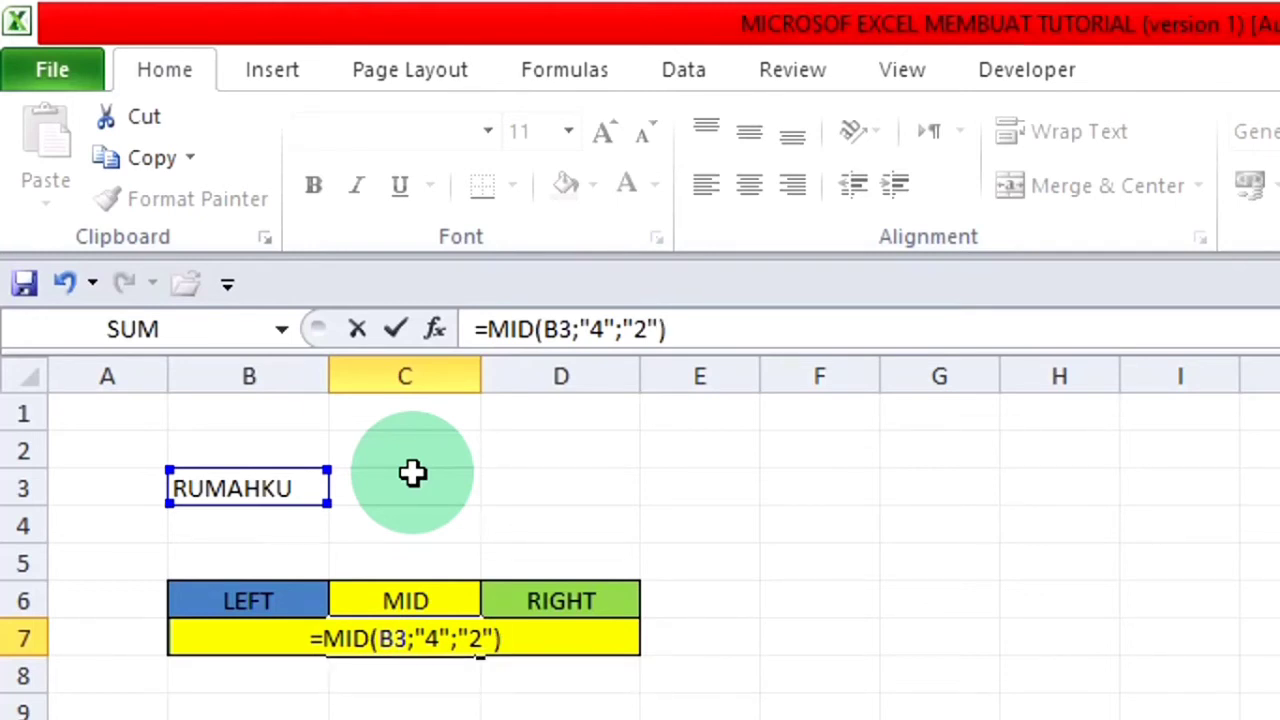
pyautogui.press('Return')
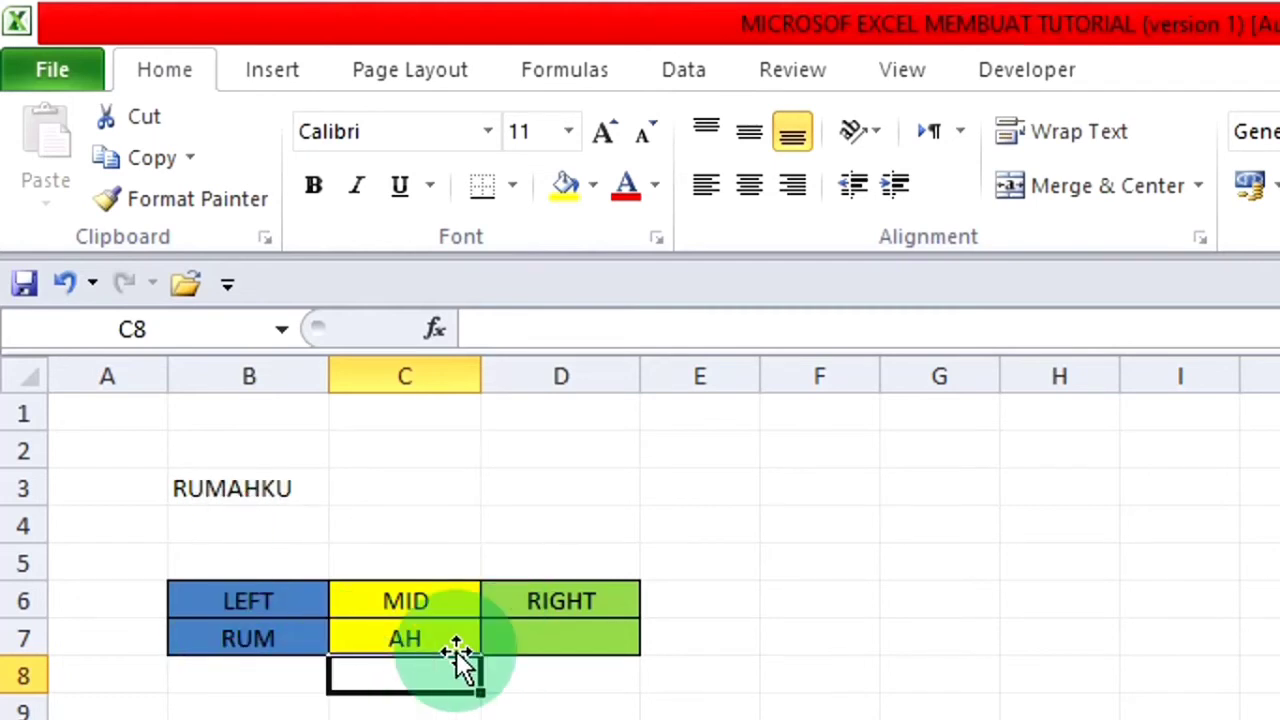
# Enter =RIGHT(B3;"2") in D7 to extract the last two characters of "RUMAHKU".
pyautogui.click(534, 638)
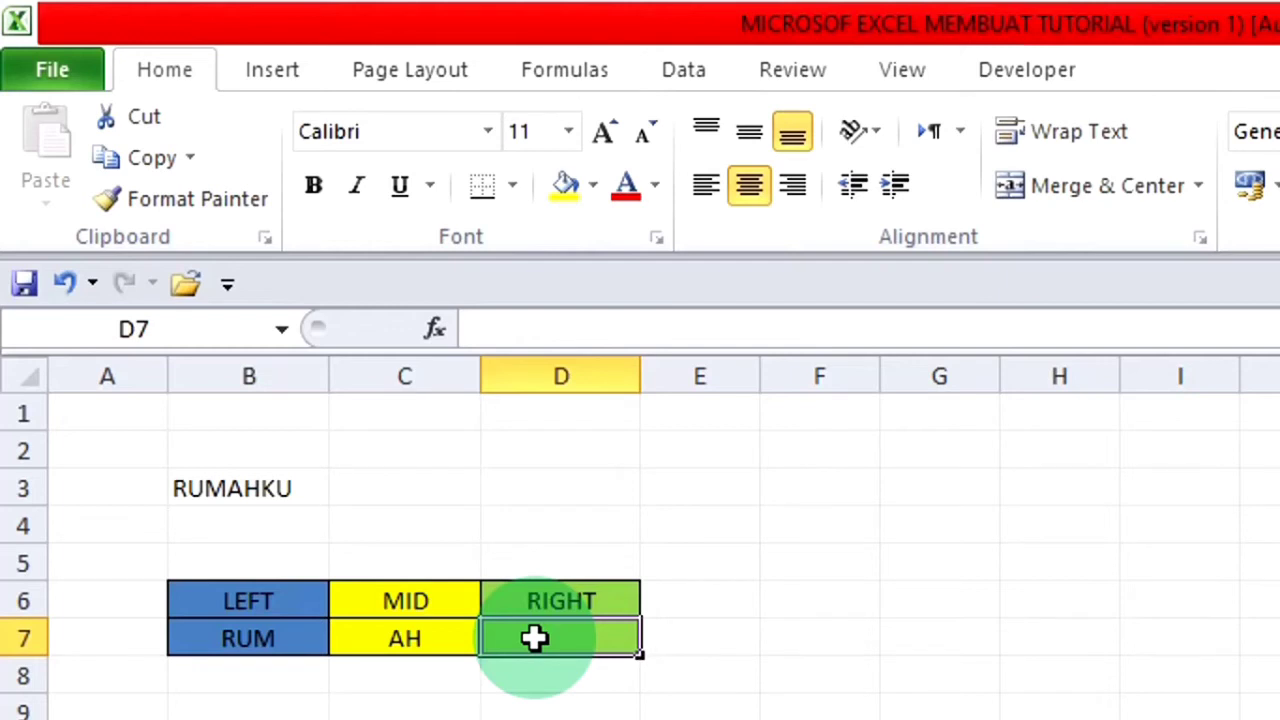
pyautogui.write('=')
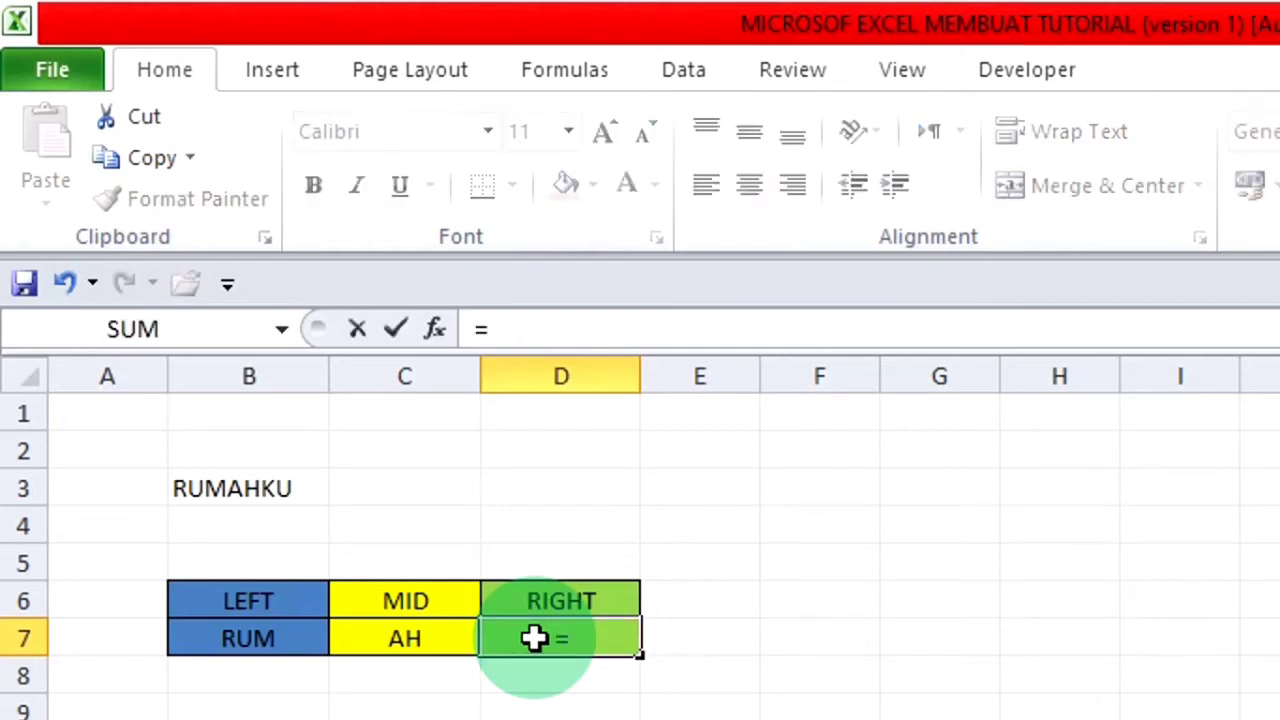
pyautogui.write('R')
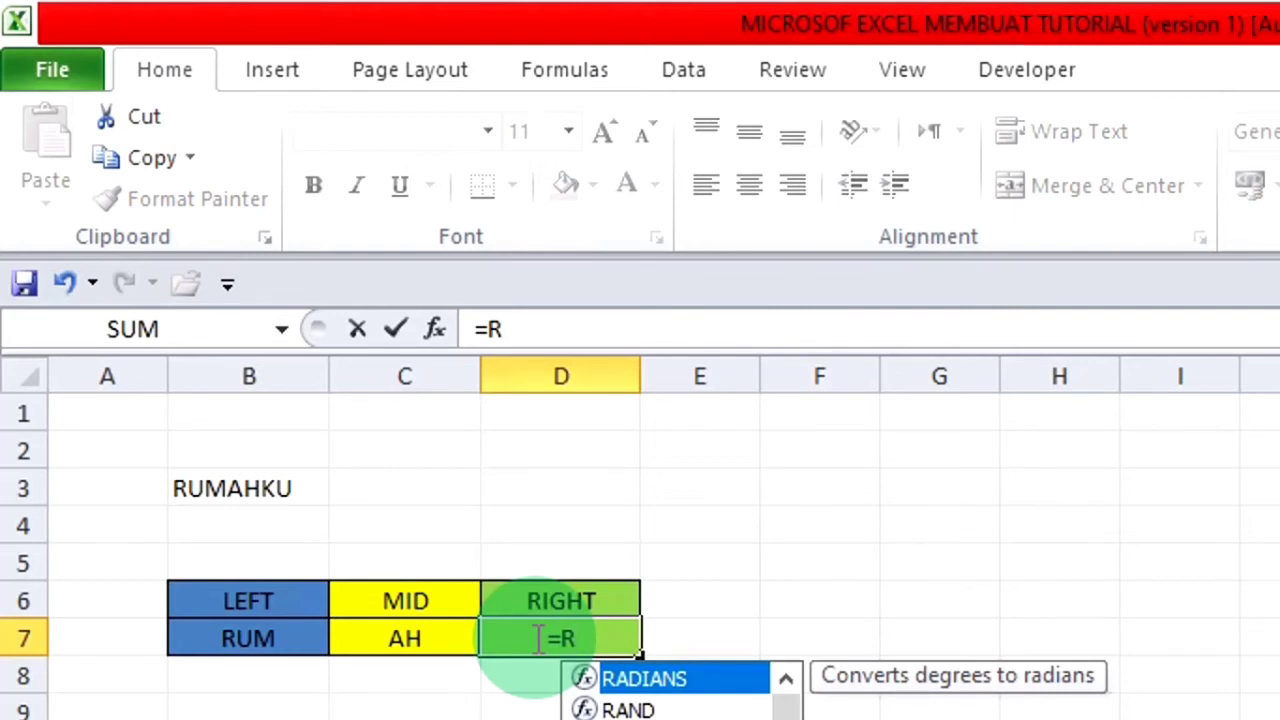
pyautogui.write('IGHT(')
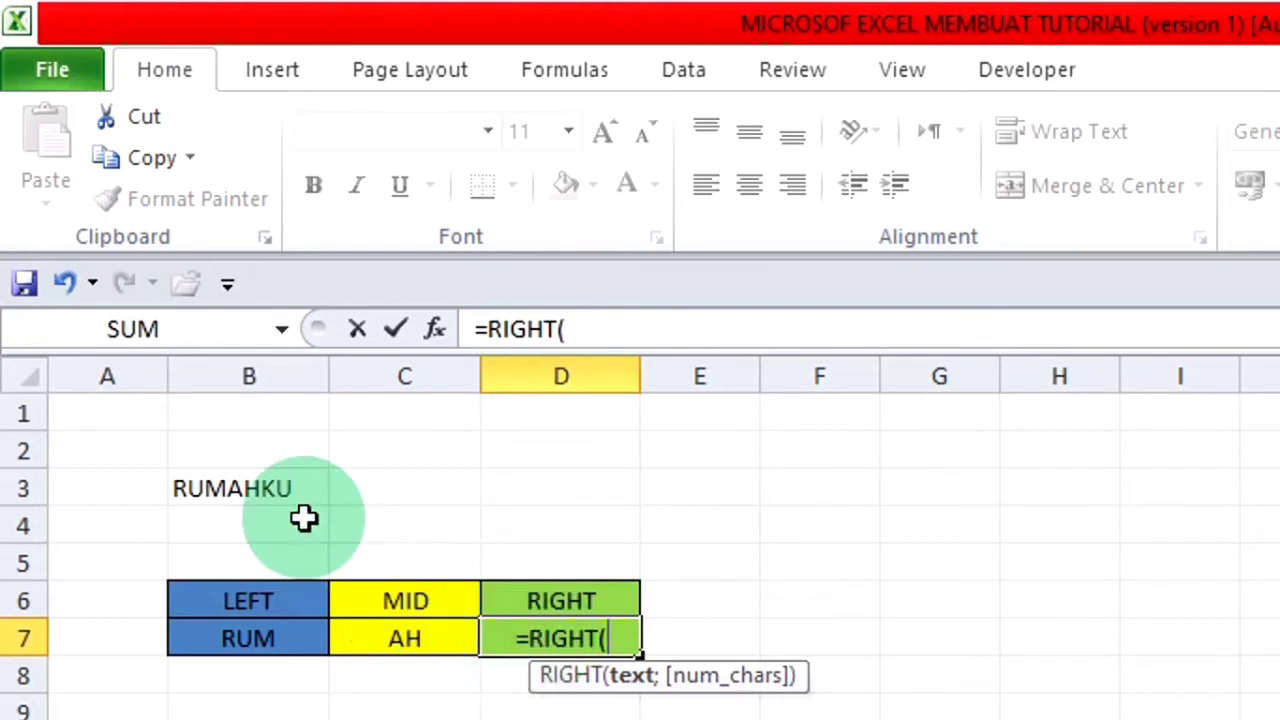
pyautogui.click(190, 487)
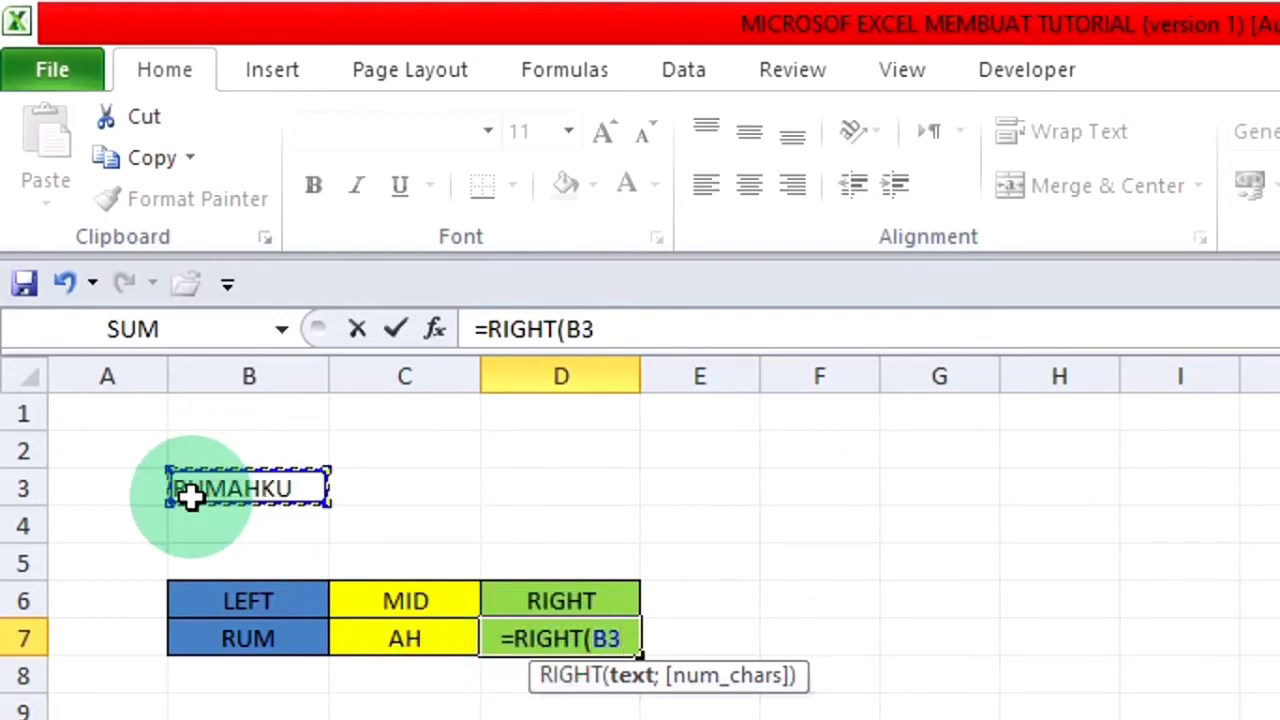
pyautogui.write(';')
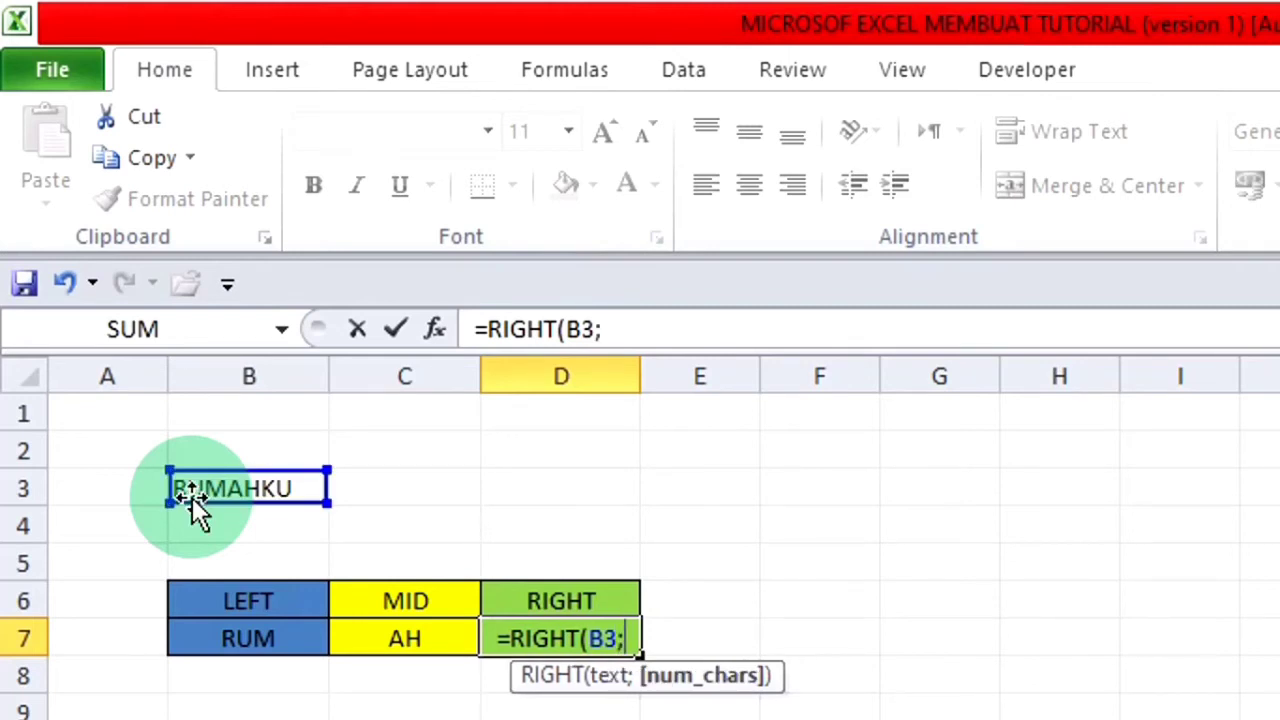
pyautogui.write('"2')
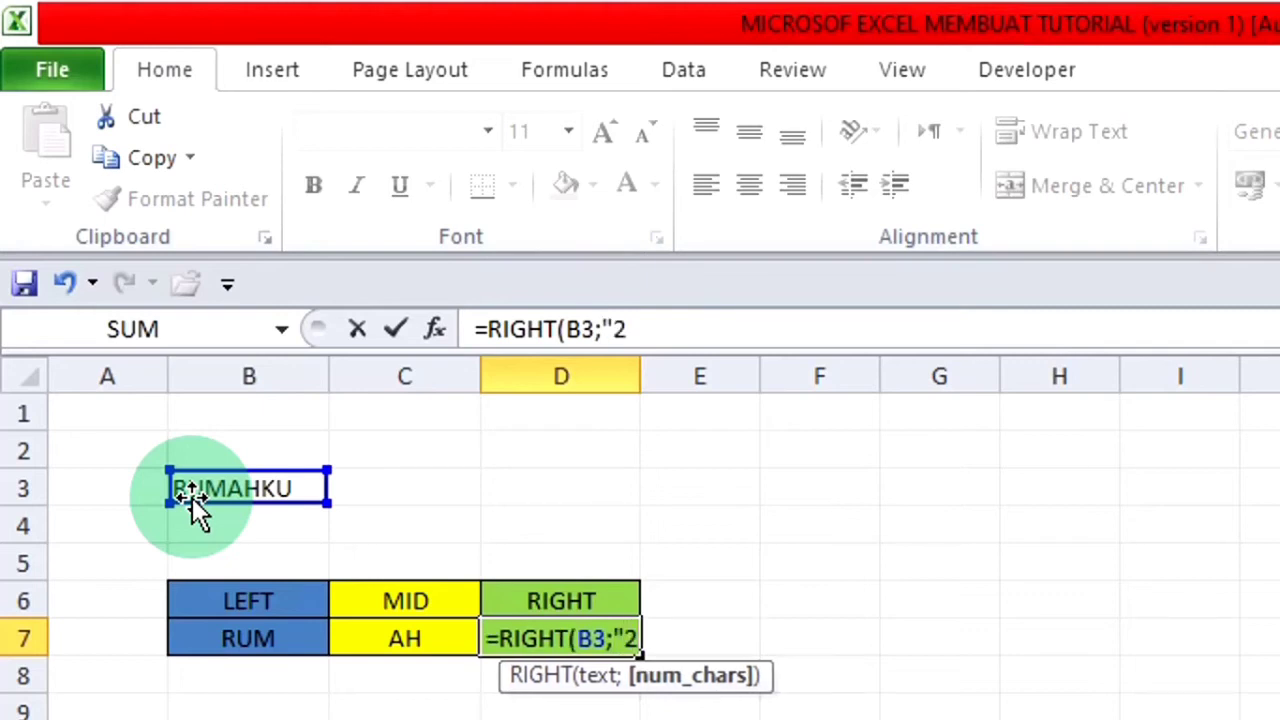
pyautogui.write('"')
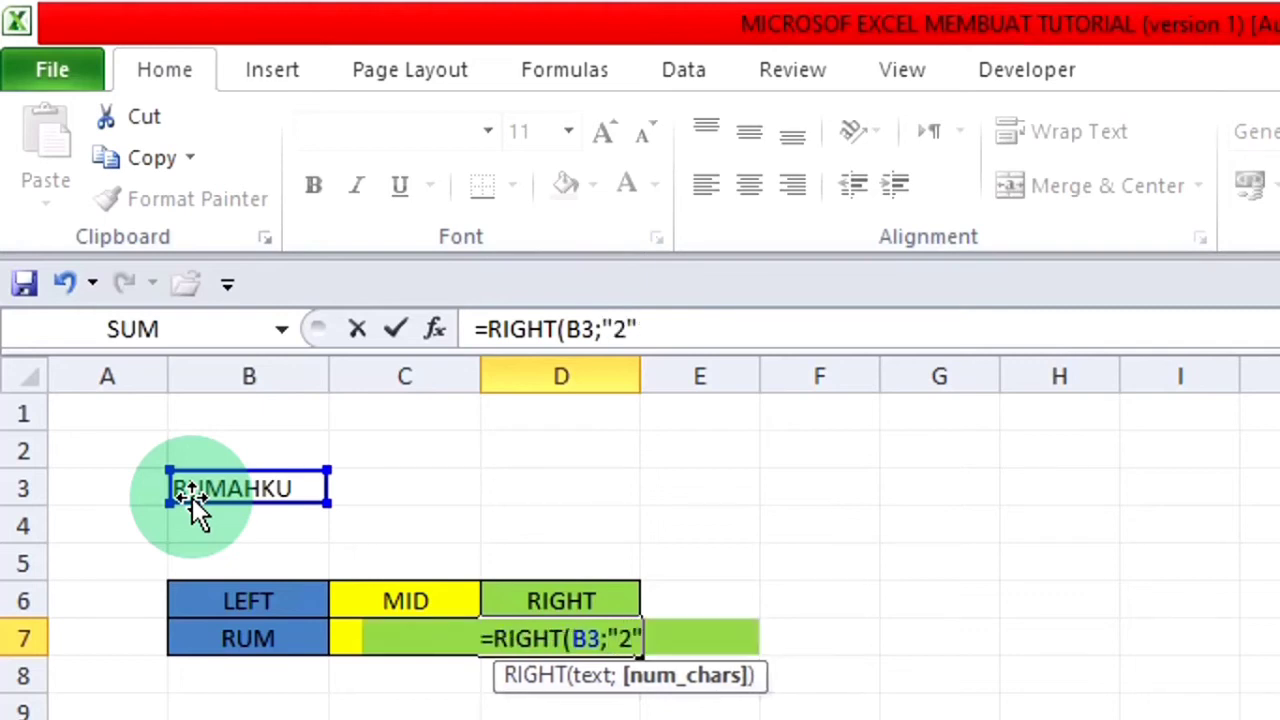
pyautogui.write(')')
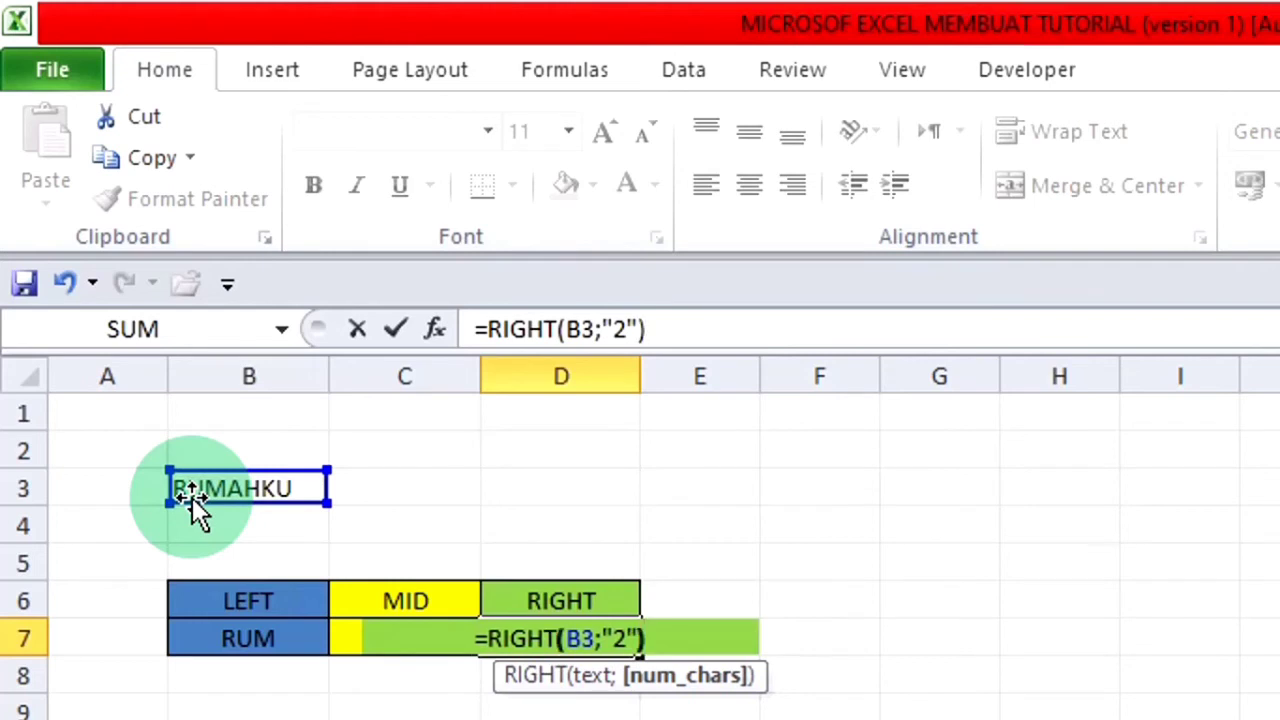
pyautogui.press('Return')
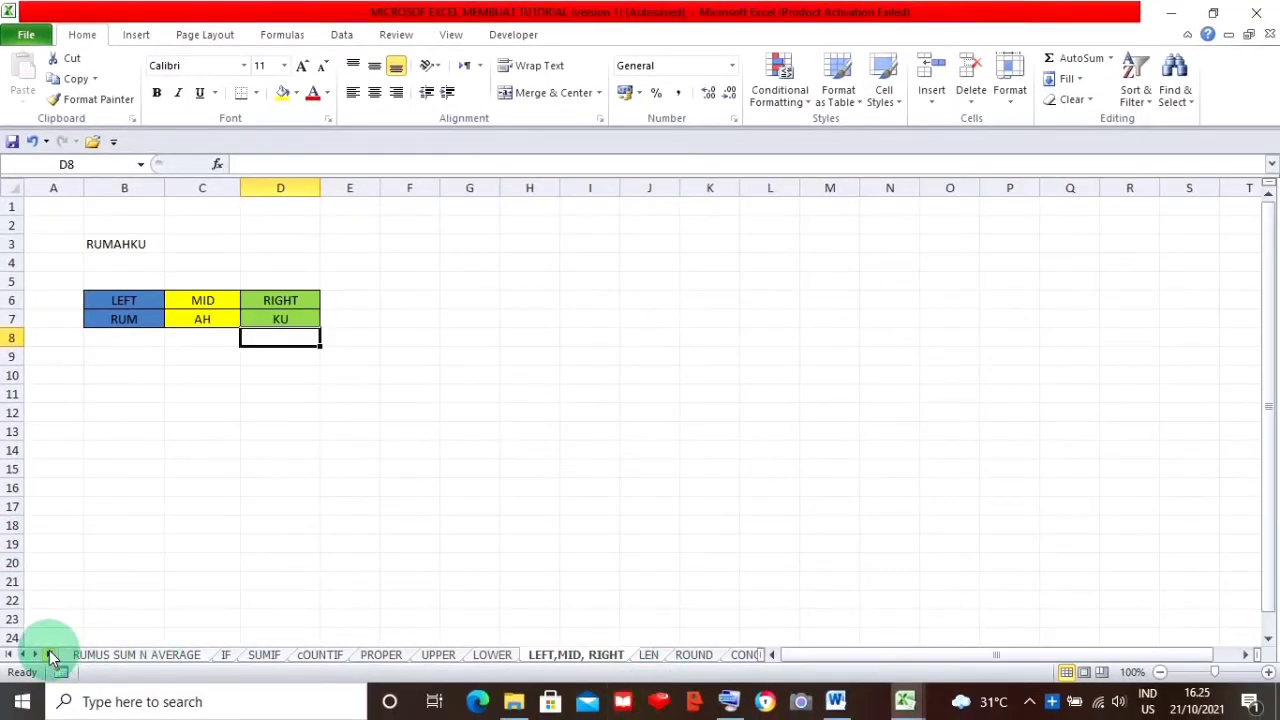
# Look over the LEN and ROUND worksheets, ending on the ROUND worksheet.
pyautogui.click(50, 657)
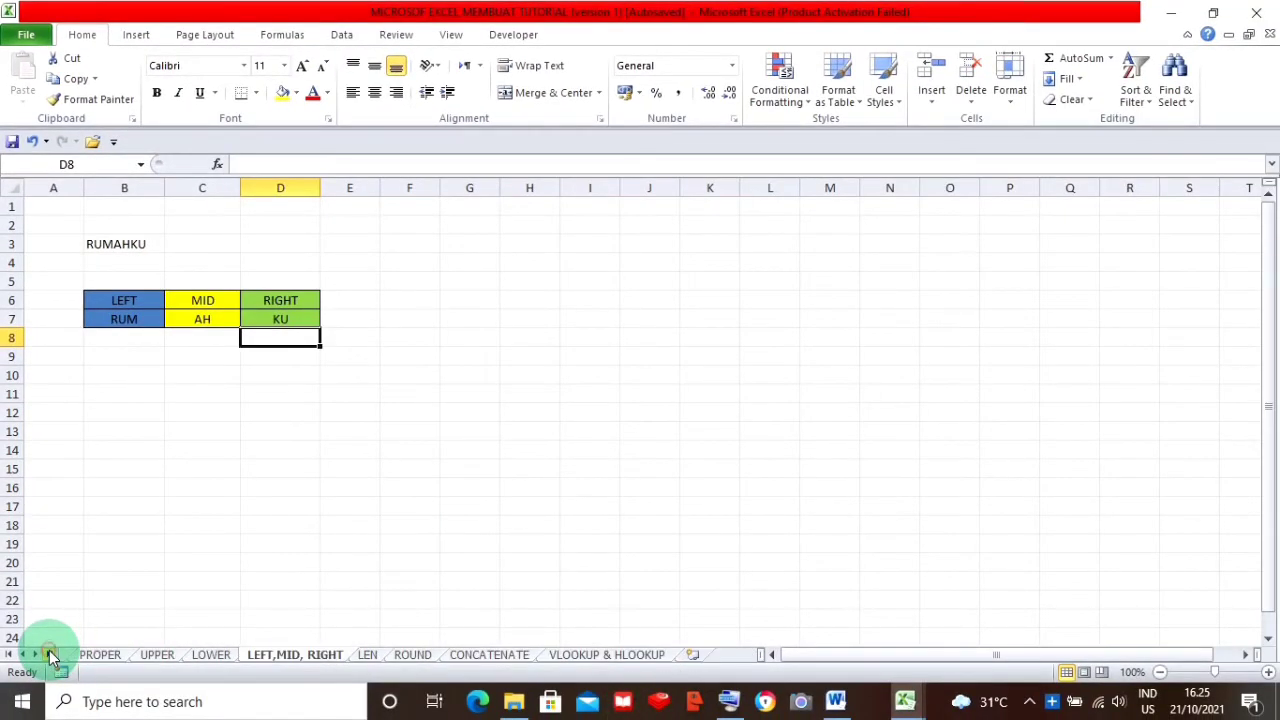
pyautogui.click(368, 656)
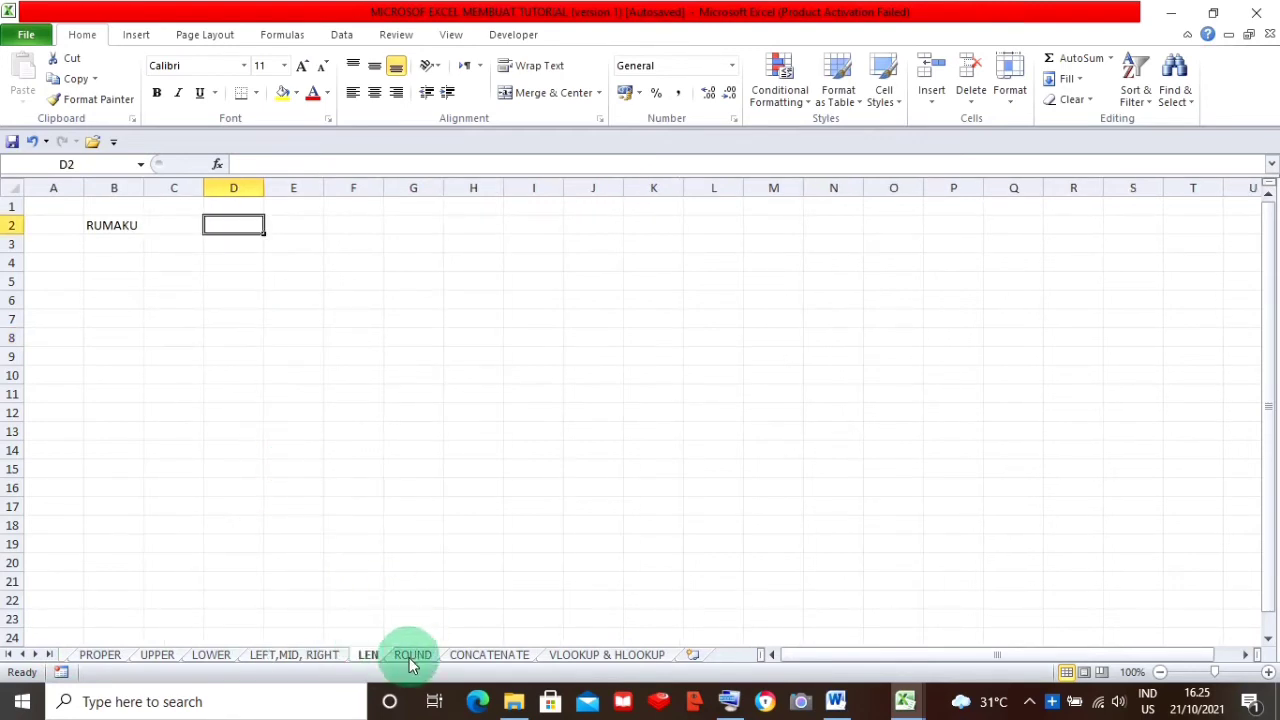
pyautogui.click(412, 655)
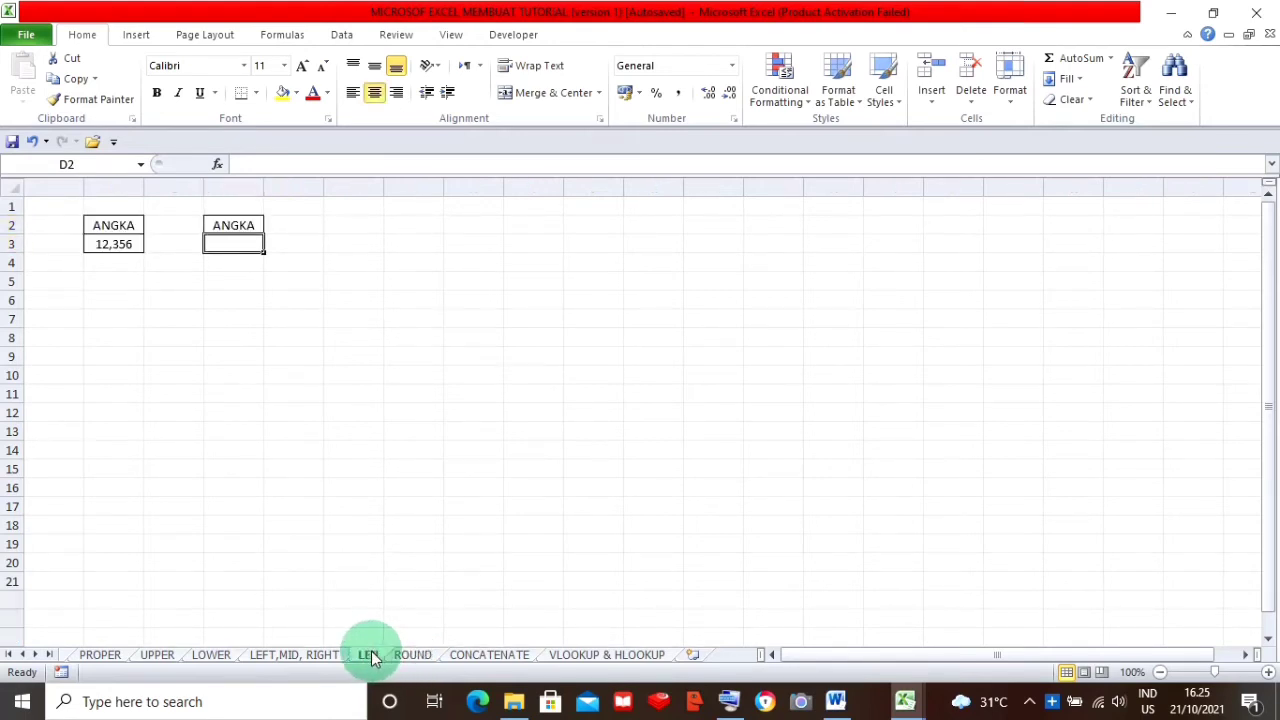
pyautogui.click(369, 656)
pyautogui.click(410, 655)
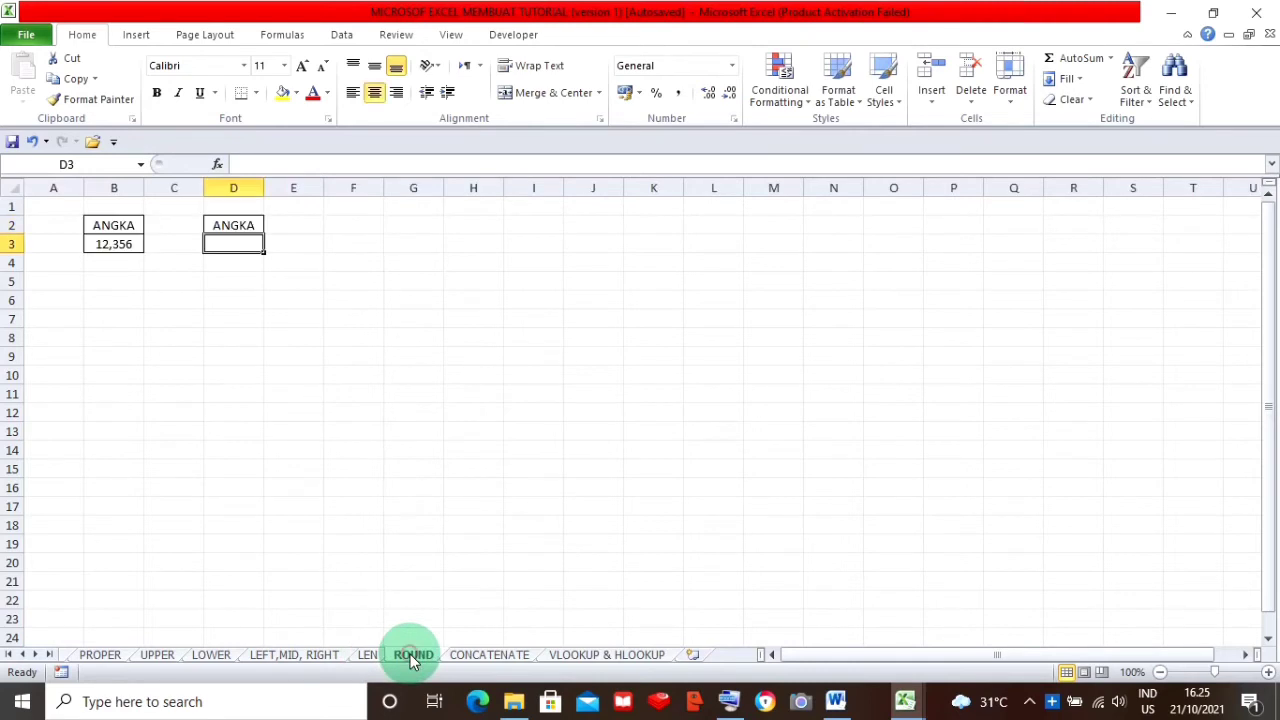
# Switch to the original MICROSOF EXCEL MEMBUAT TUTORIAL workbook and examine the examples on its ROUND and LEN worksheets.
pyautogui.moveTo(910, 702)
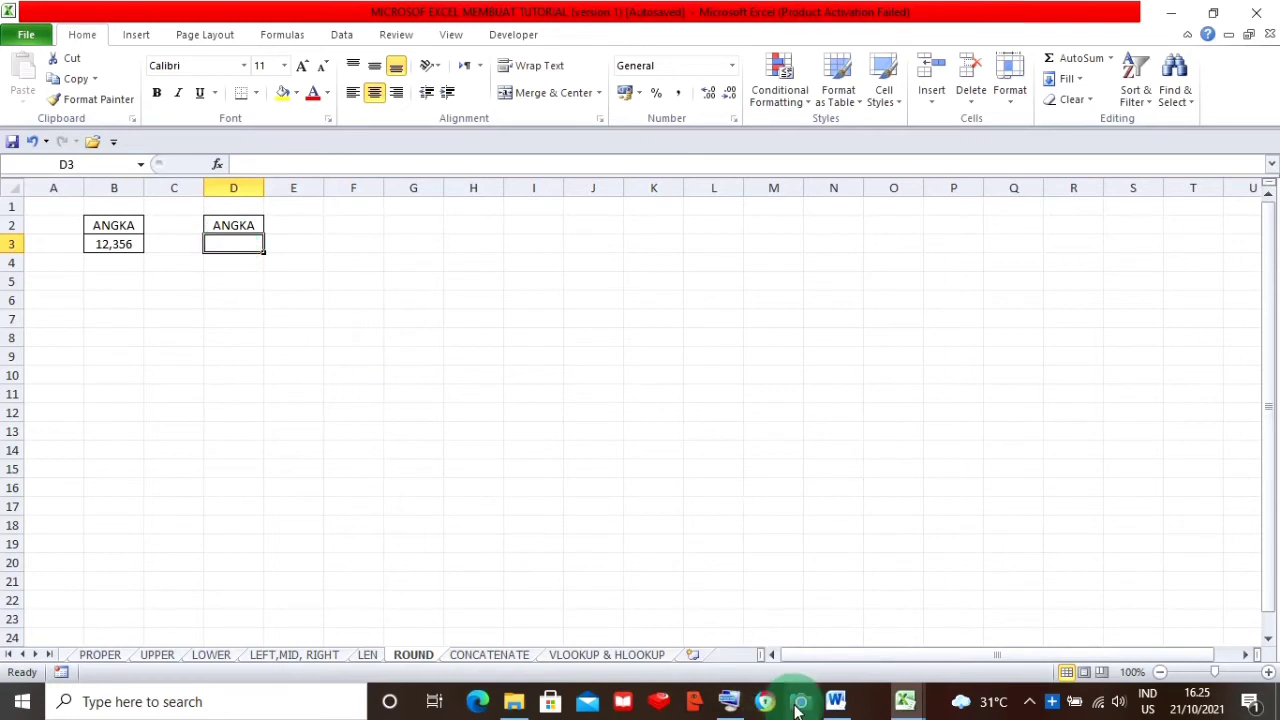
pyautogui.click(963, 660)
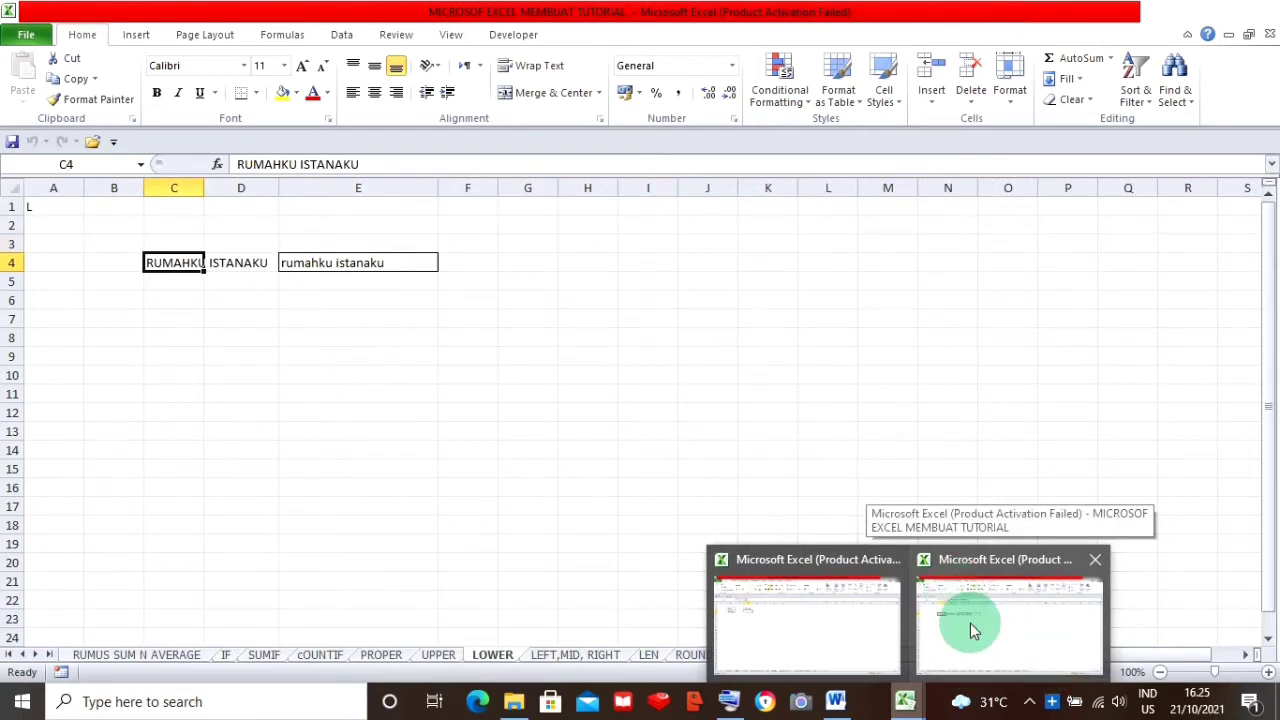
pyautogui.click(971, 628)
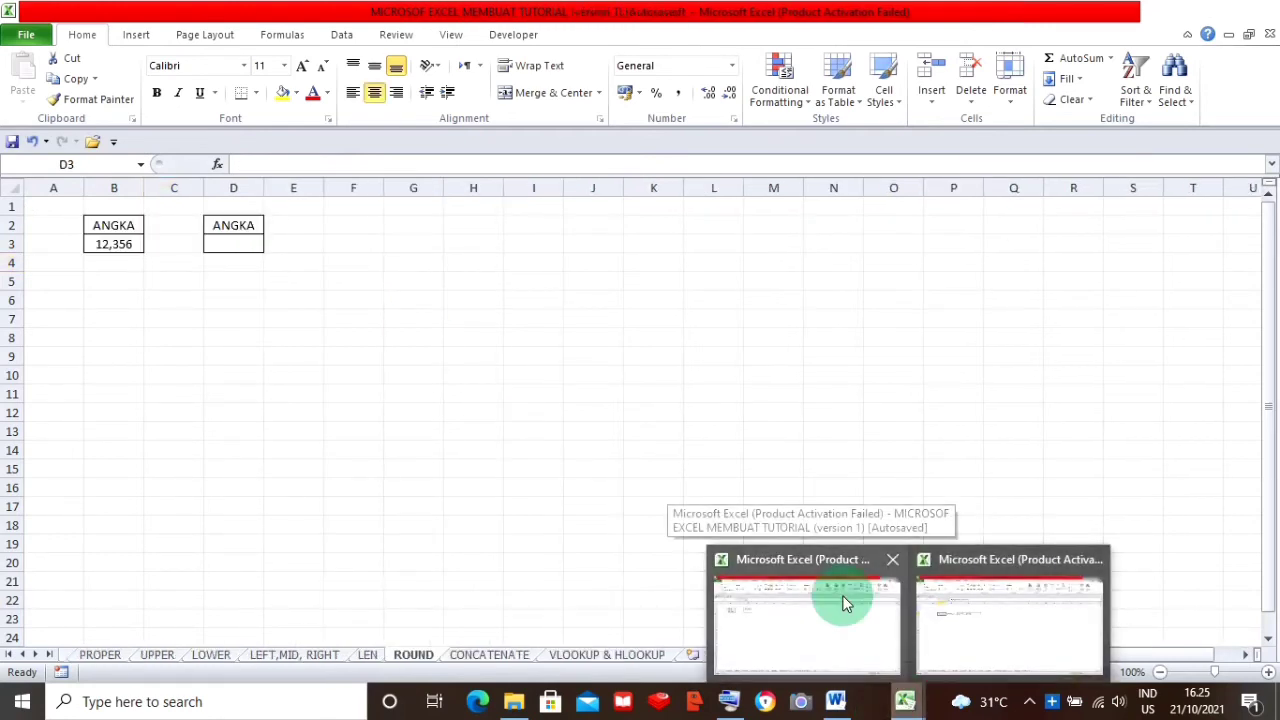
pyautogui.click(1003, 665)
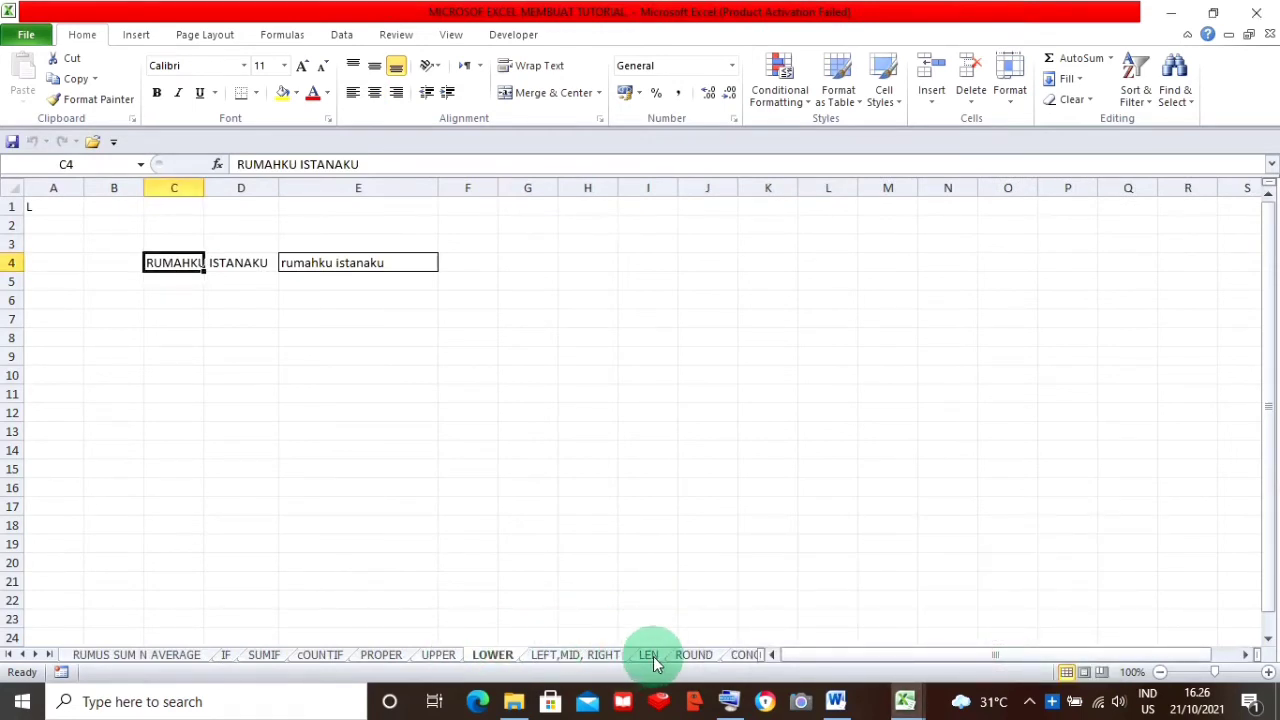
pyautogui.click(693, 655)
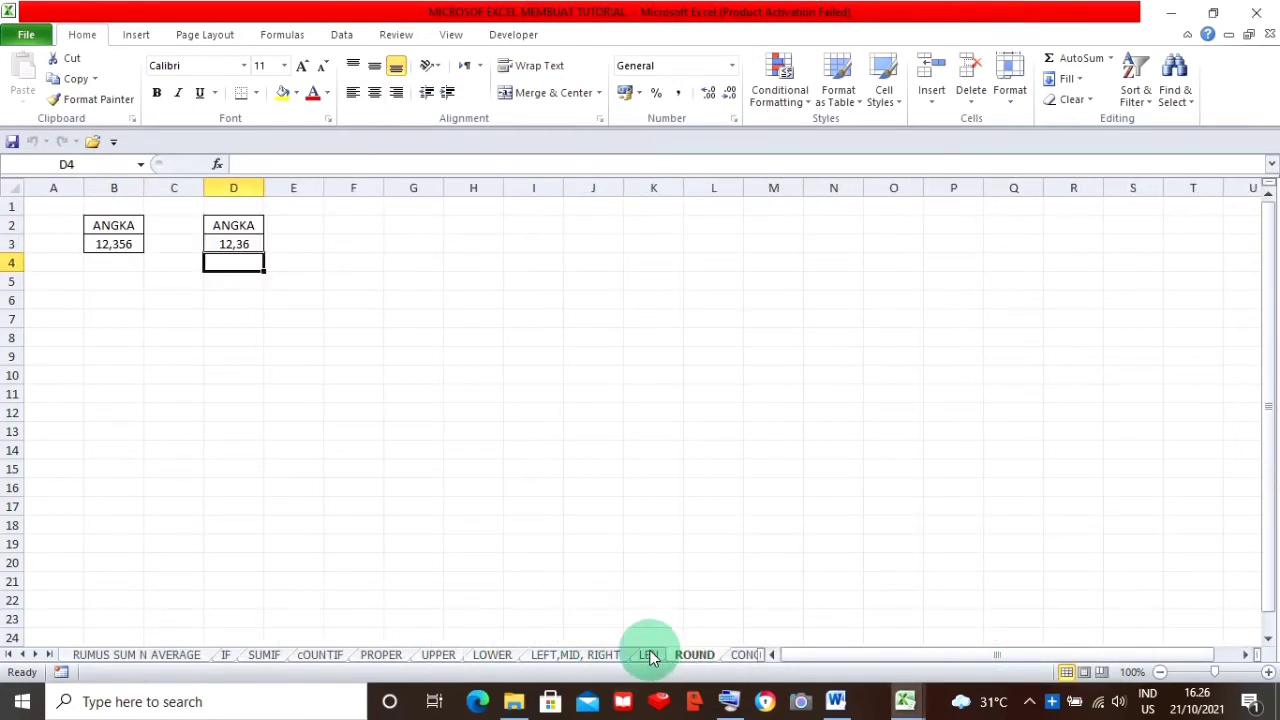
pyautogui.click(650, 655)
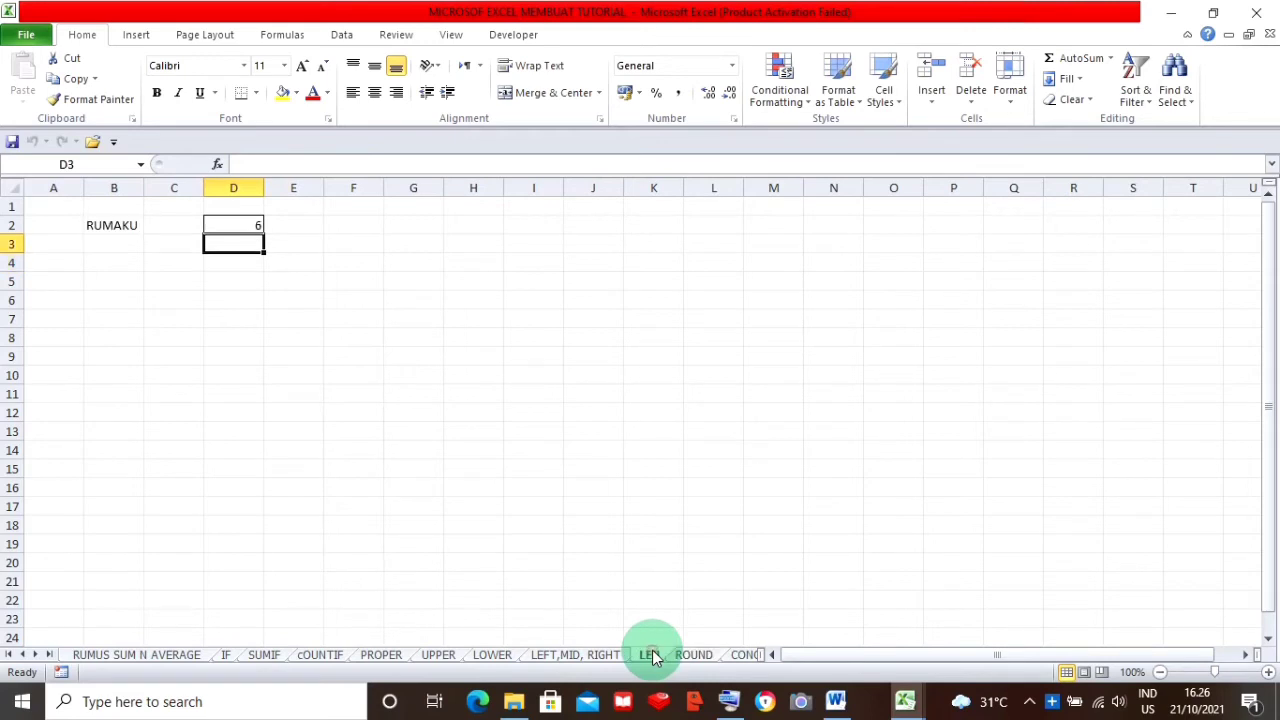
# Replace the contents of D2 on the LEN worksheet with =LEN(B2) to count the characters of "RUMAKU".
pyautogui.click(245, 224)
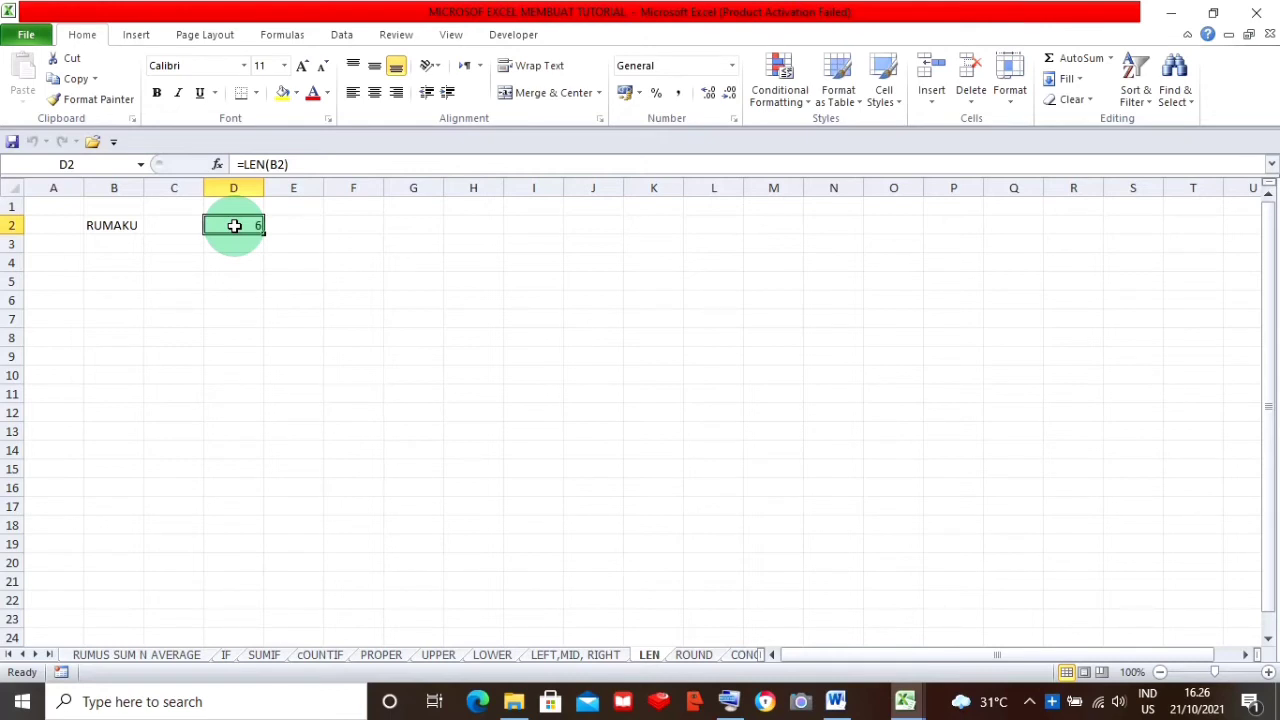
pyautogui.press('Delete')
pyautogui.write('=LE')
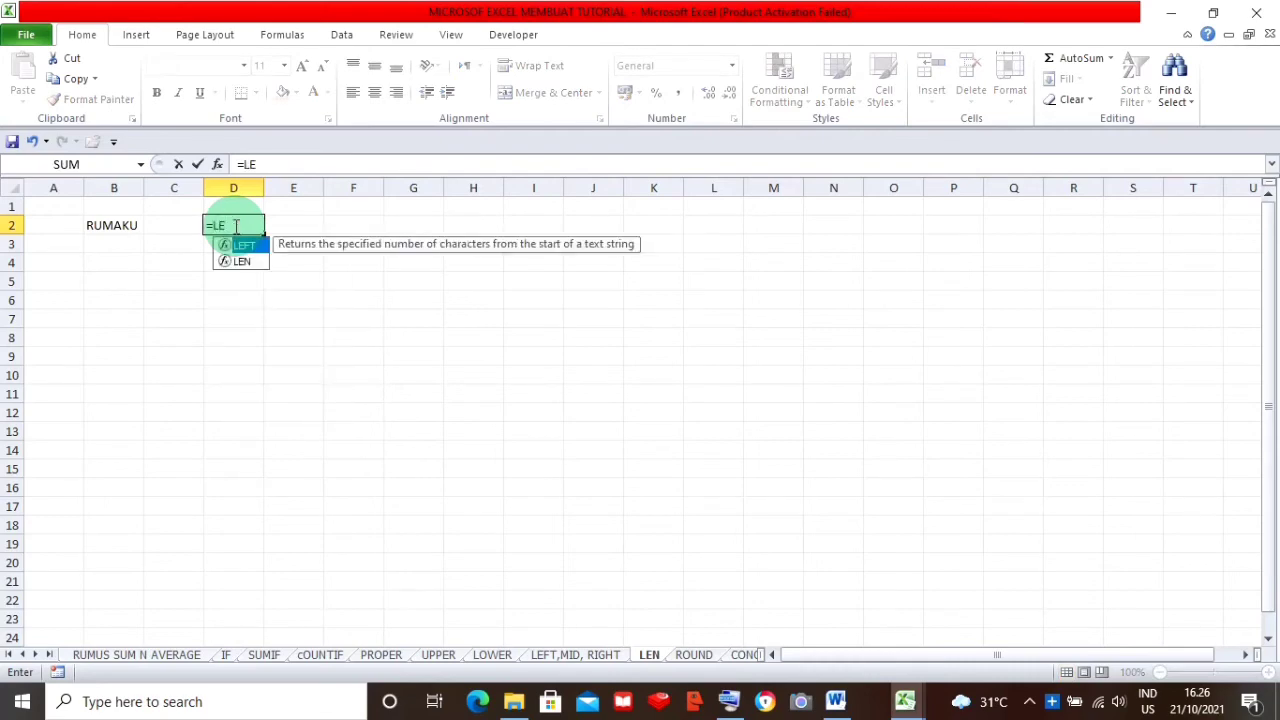
pyautogui.write('N(')
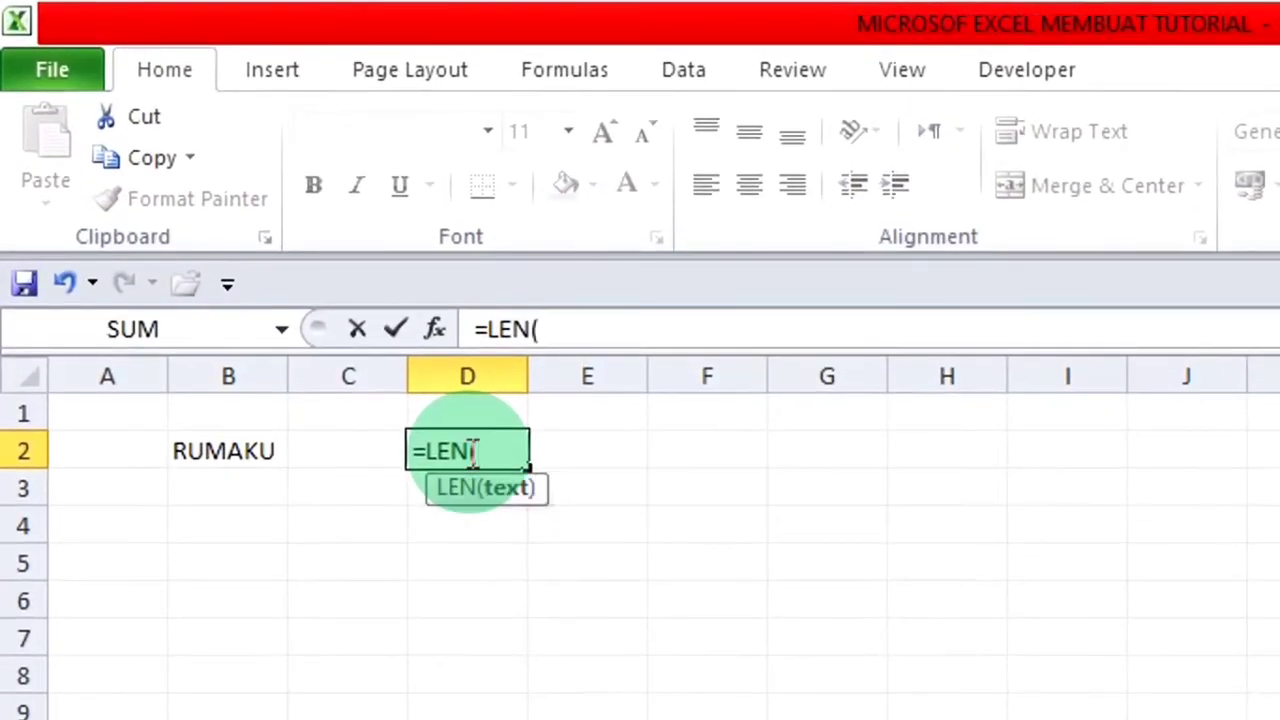
pyautogui.click(181, 453)
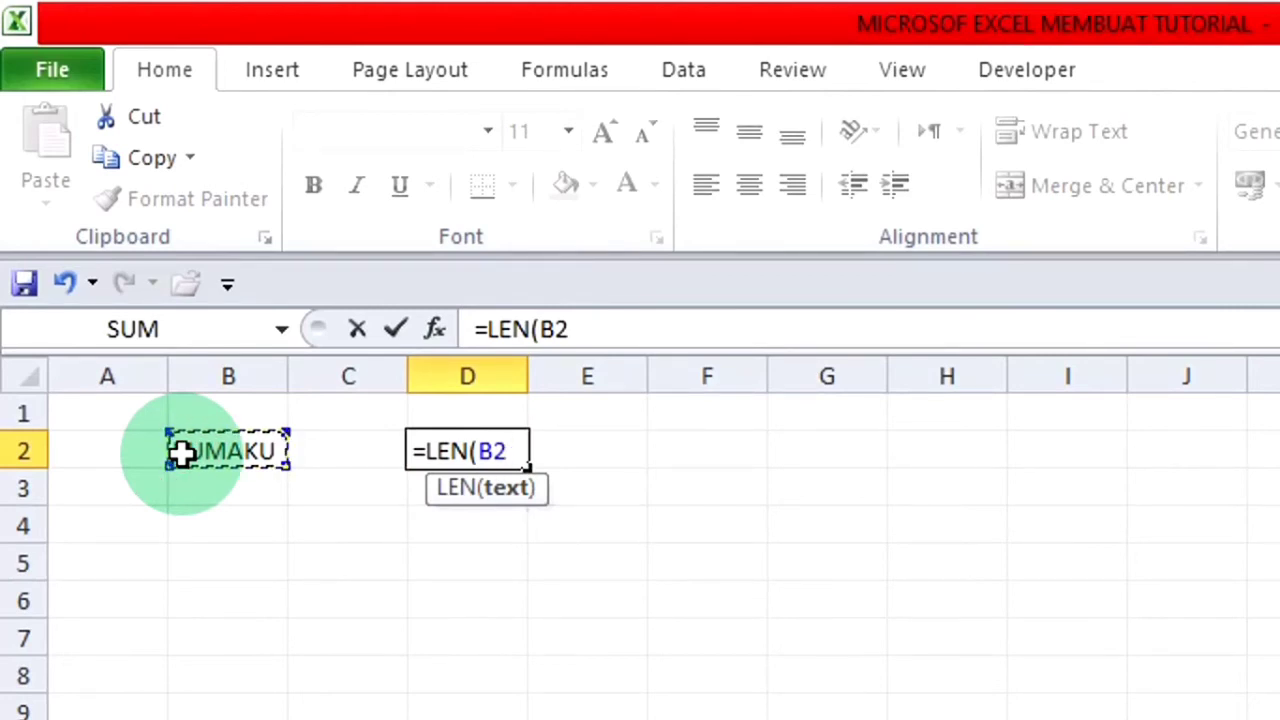
pyautogui.write(')')
pyautogui.press('Return')
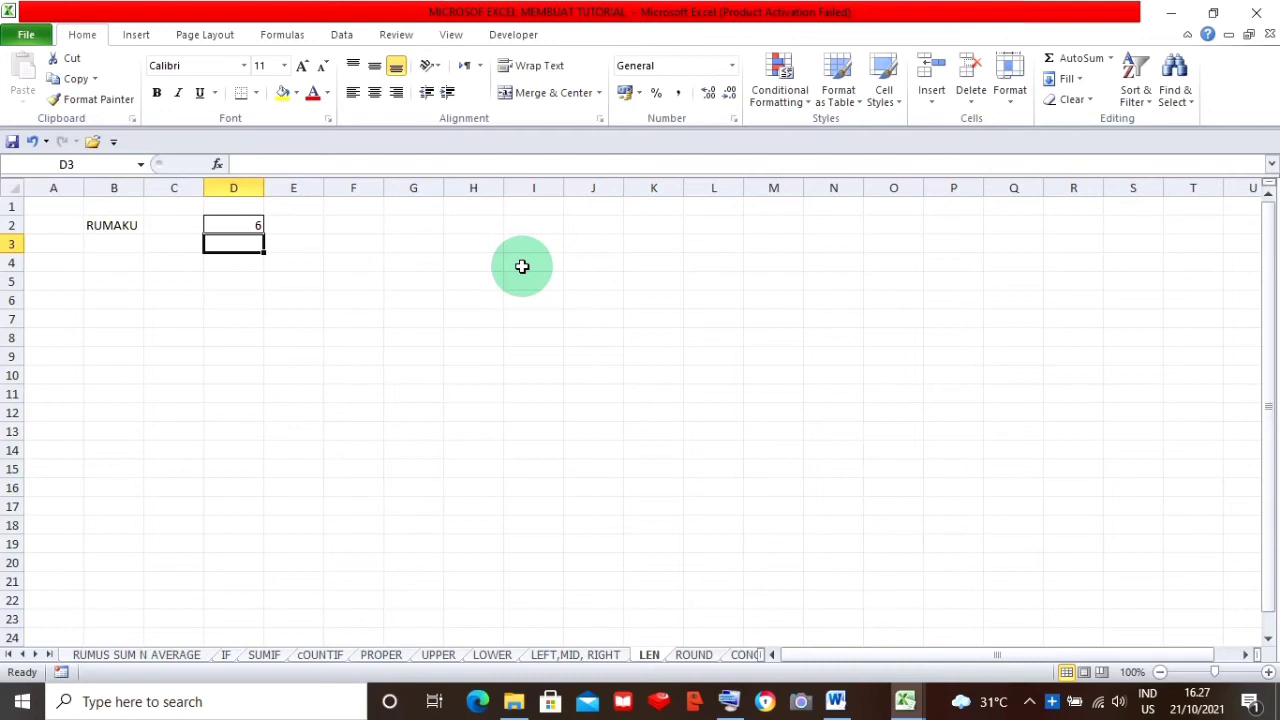
pyautogui.press('Down')
# On the ROUND worksheet, clear D3 and enter =ROUND(B3;"2") to round the number in B3 to two decimals.
pyautogui.click(690, 655)
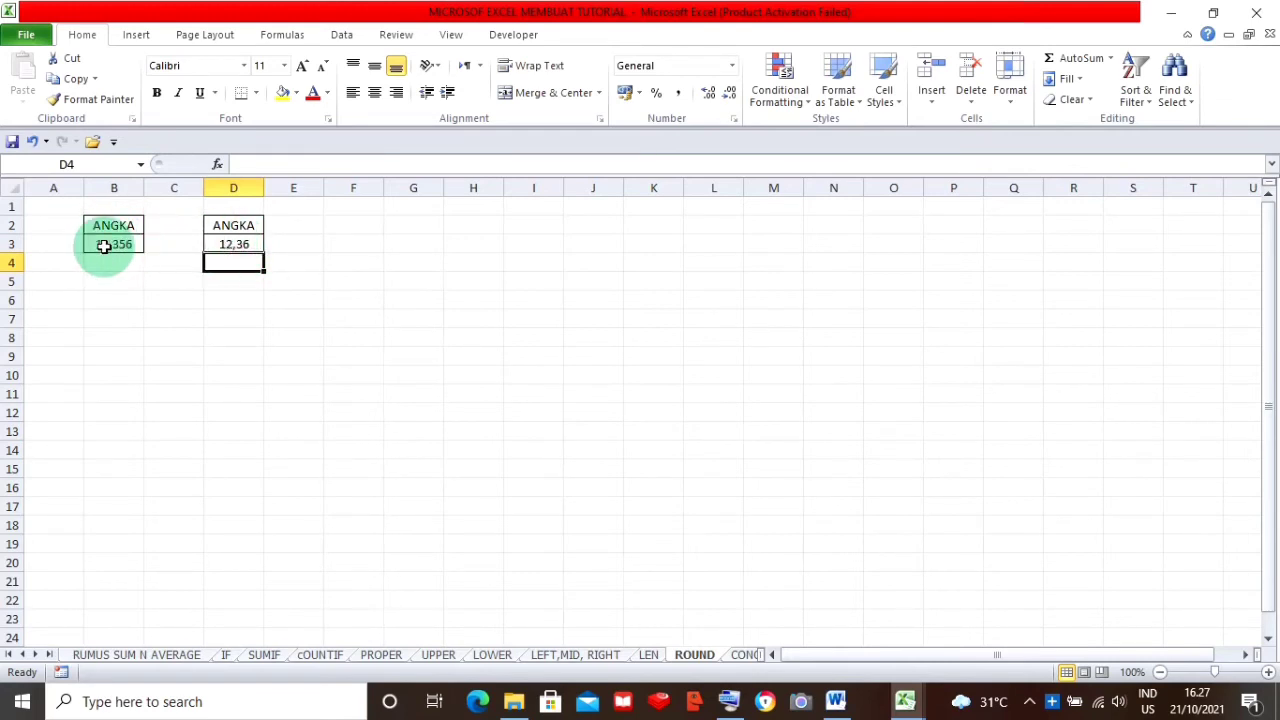
pyautogui.click(234, 244)
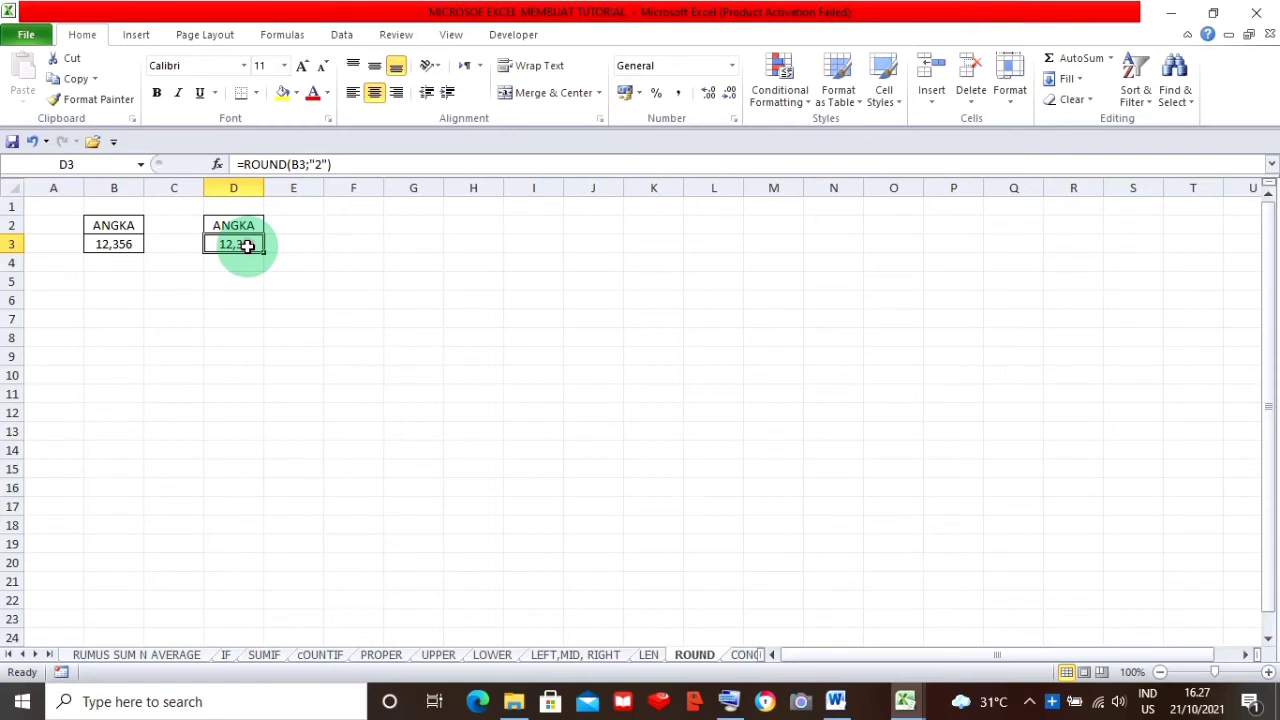
pyautogui.press('Delete')
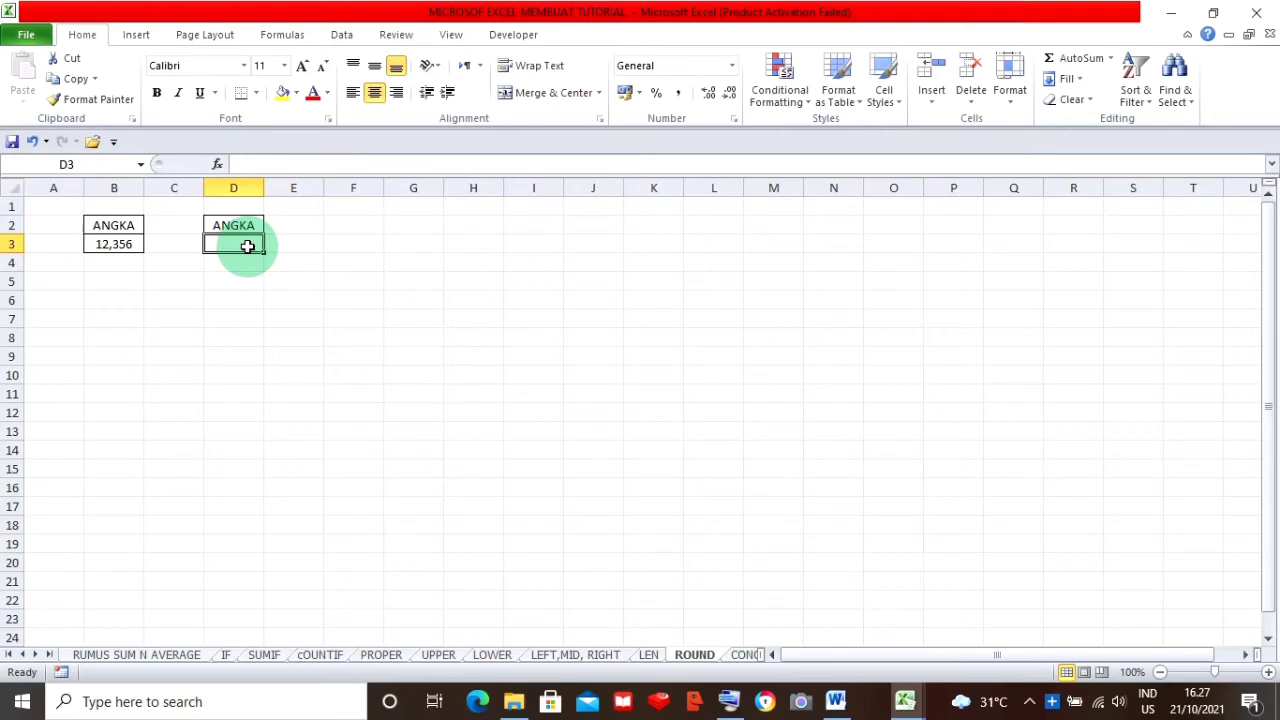
pyautogui.write('=')
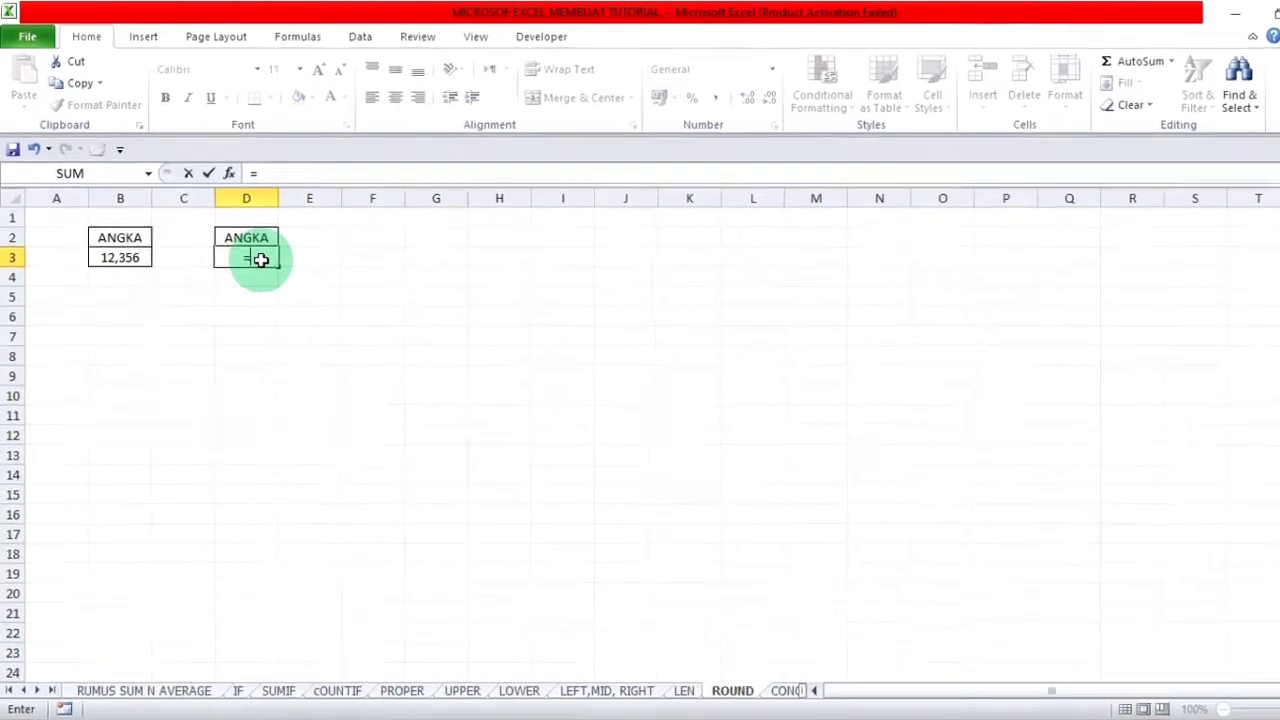
pyautogui.write('ROUND')
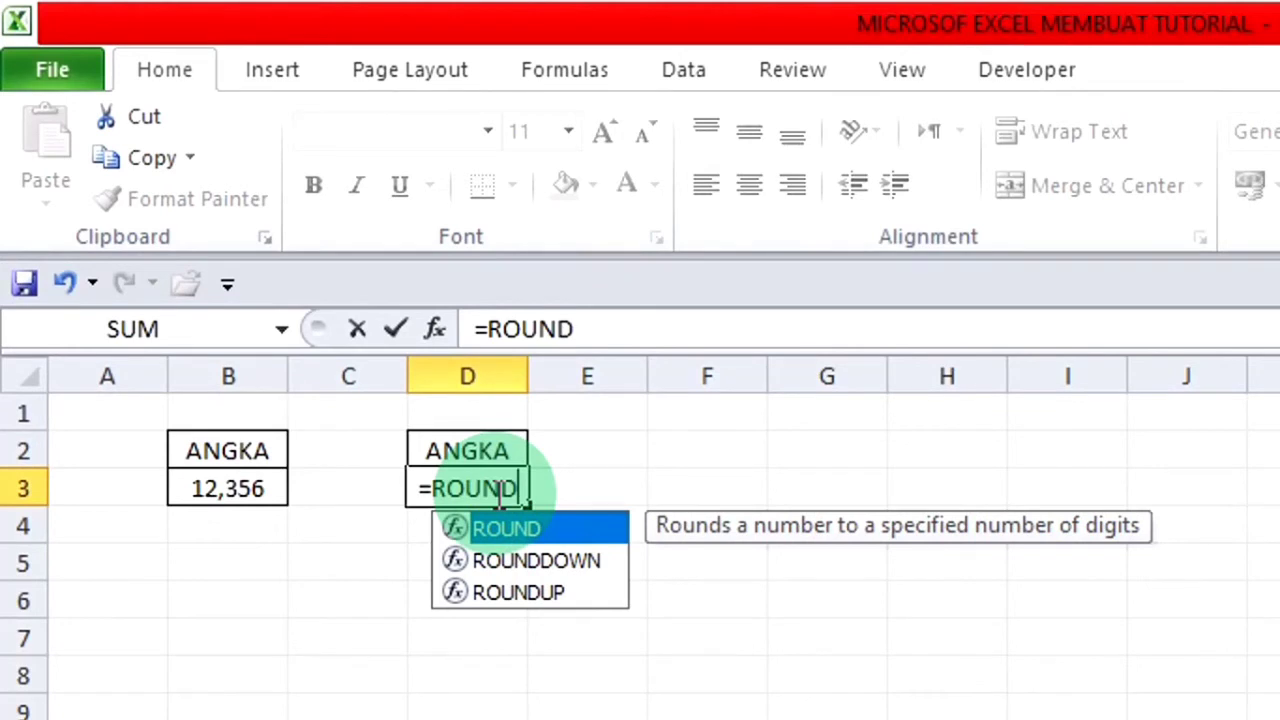
pyautogui.write('(')
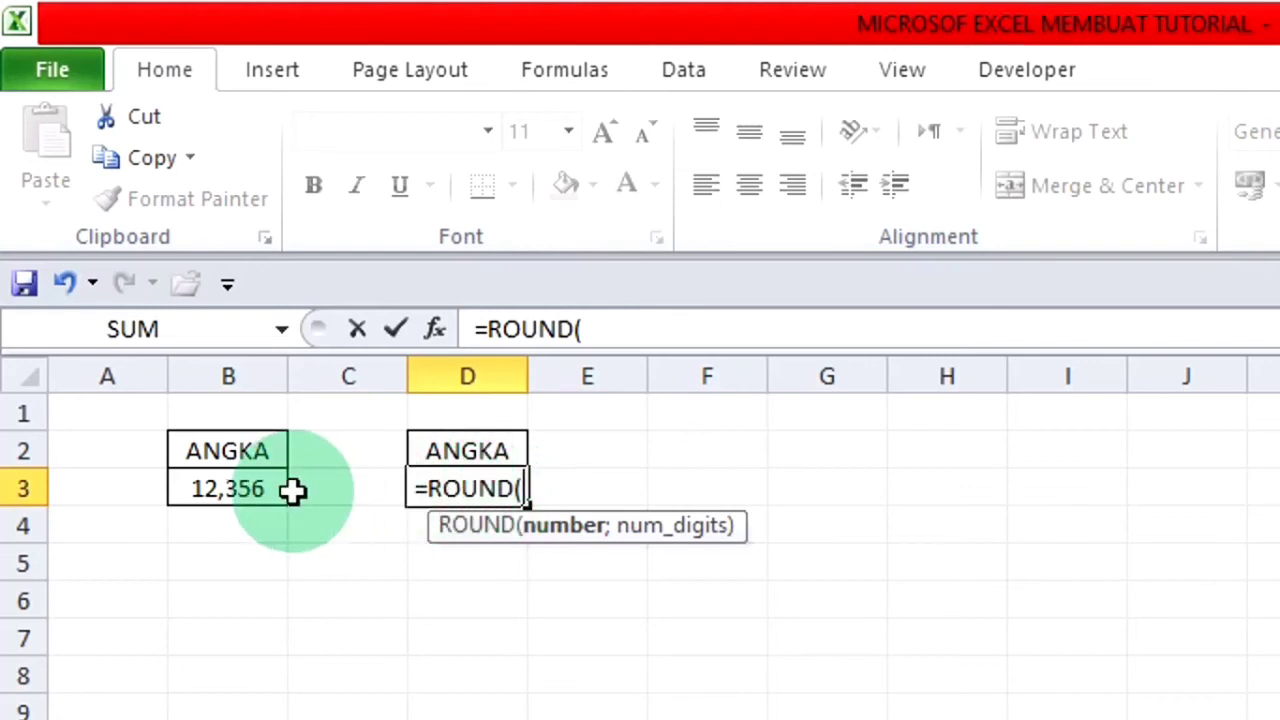
pyautogui.click(240, 487)
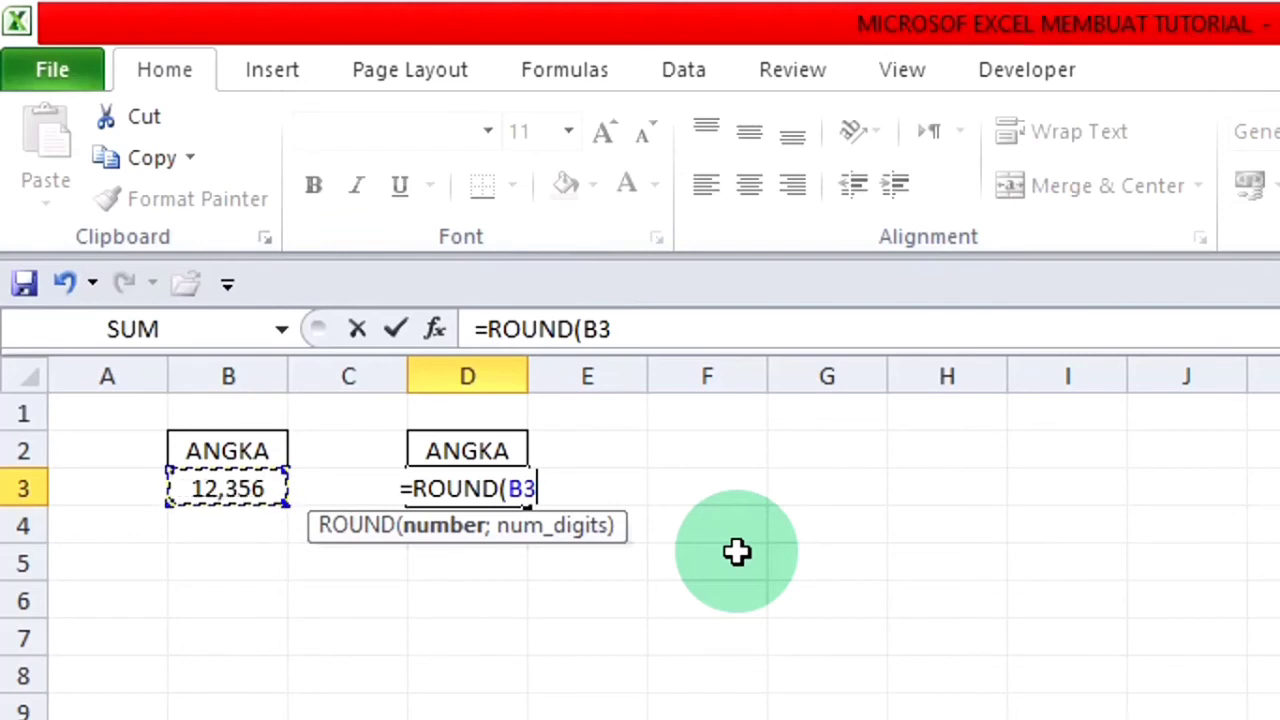
pyautogui.write(';')
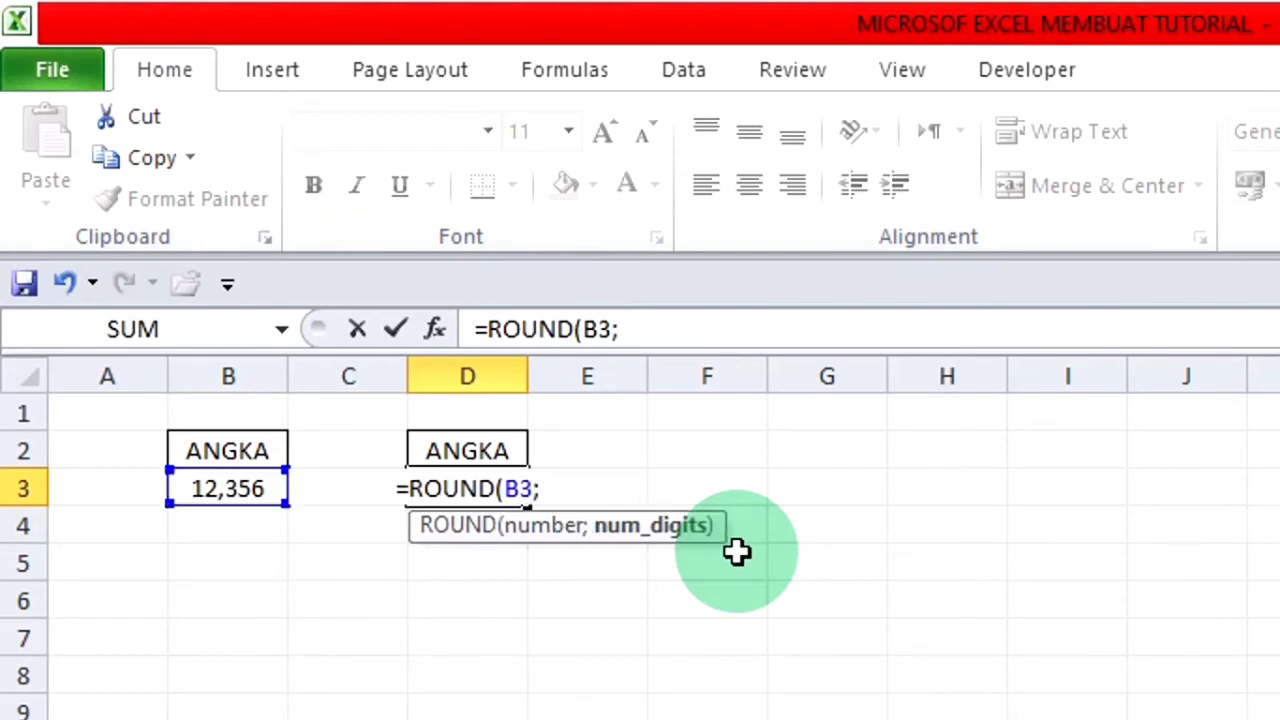
pyautogui.write('"')
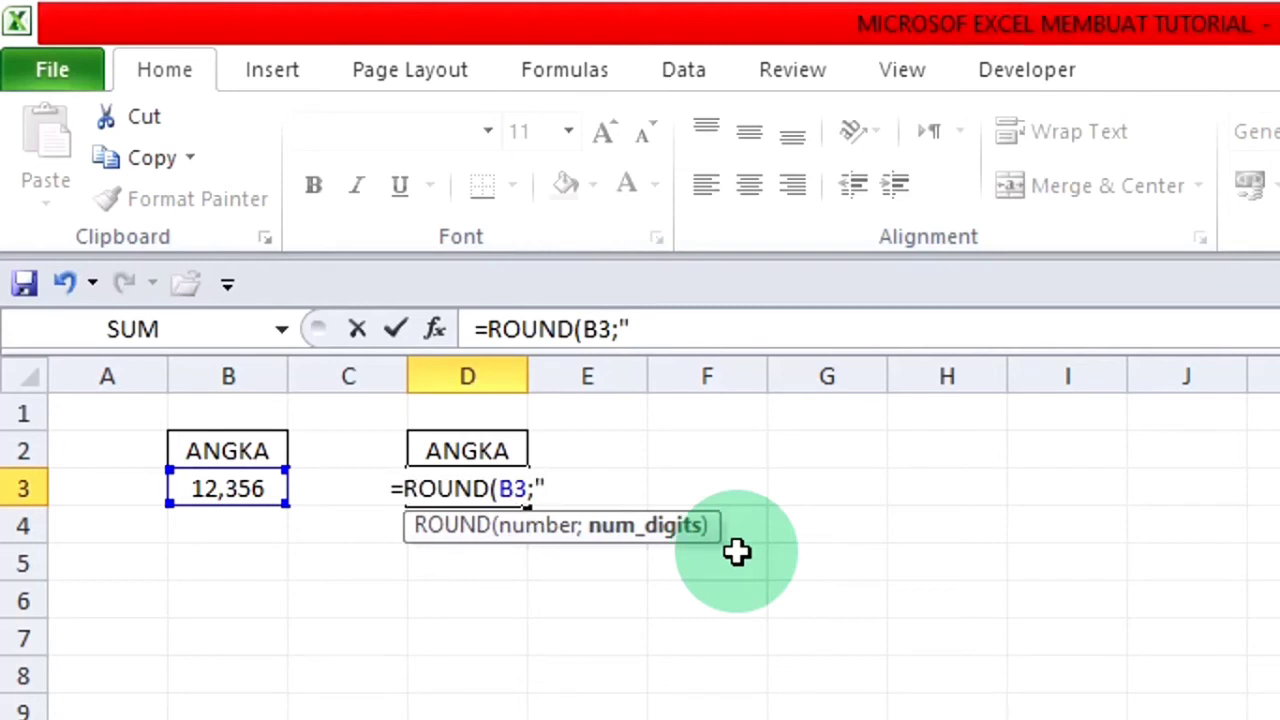
pyautogui.write('2')
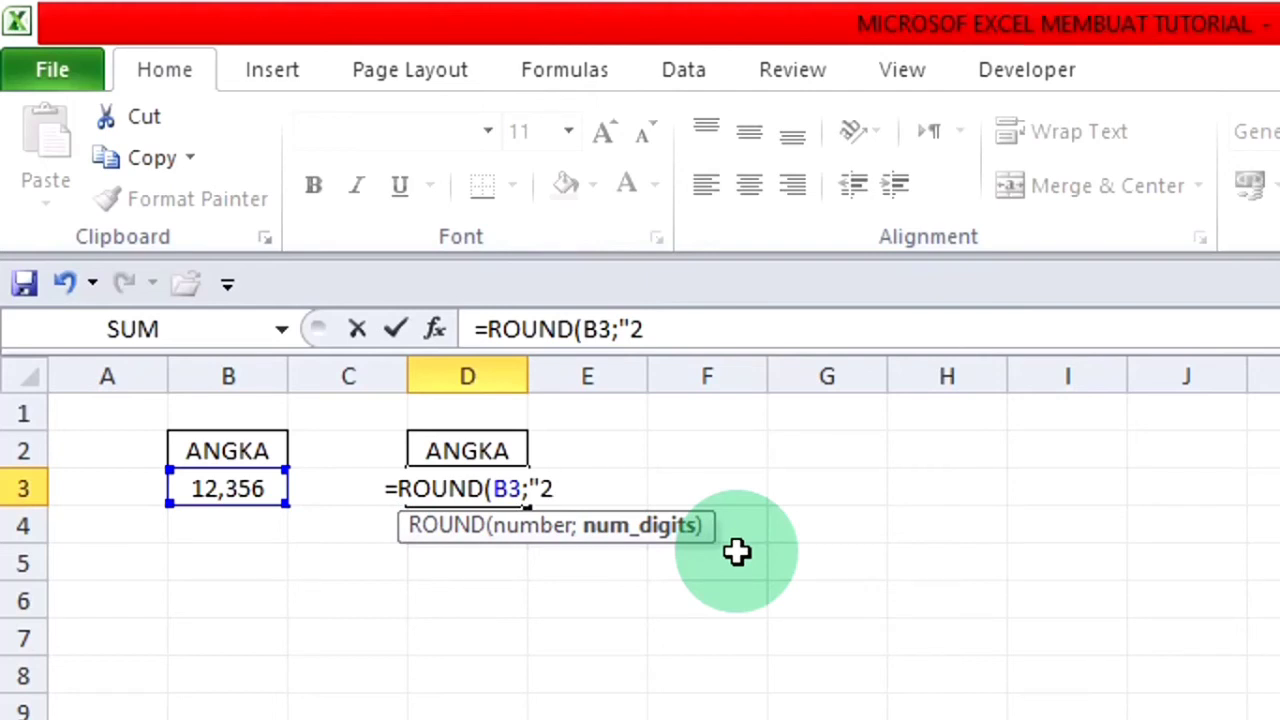
pyautogui.write('"')
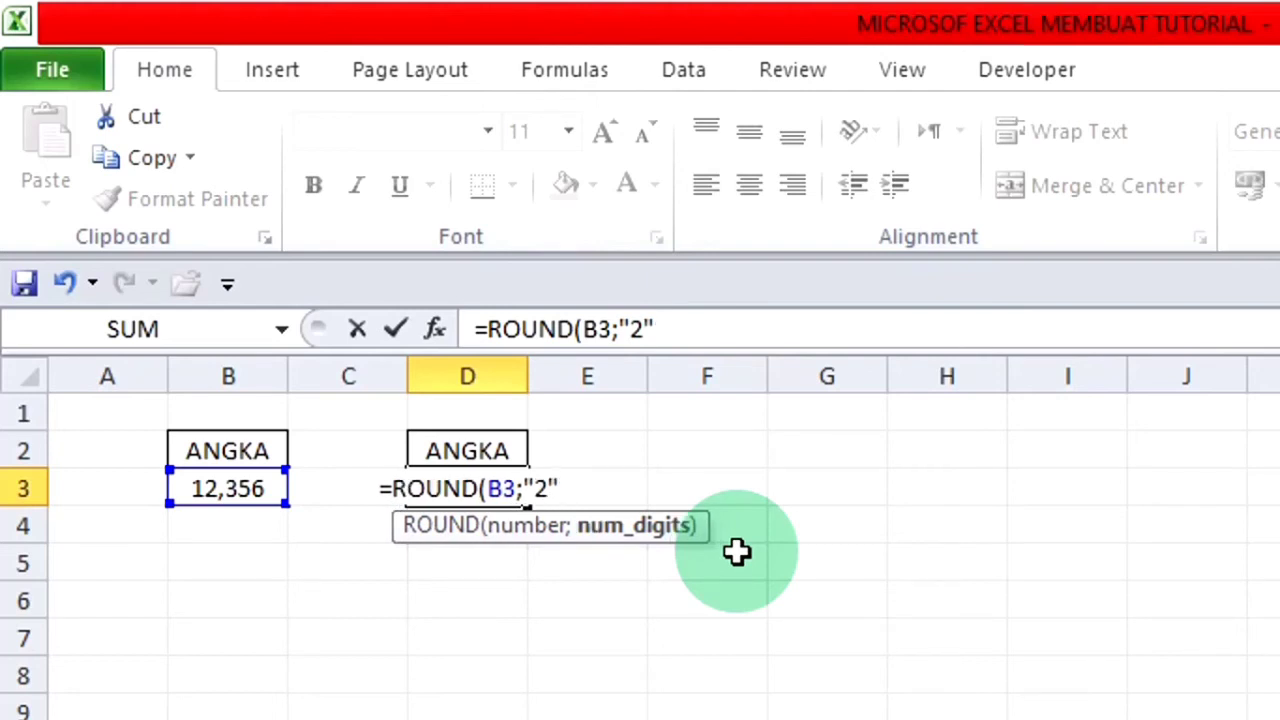
pyautogui.write(')')
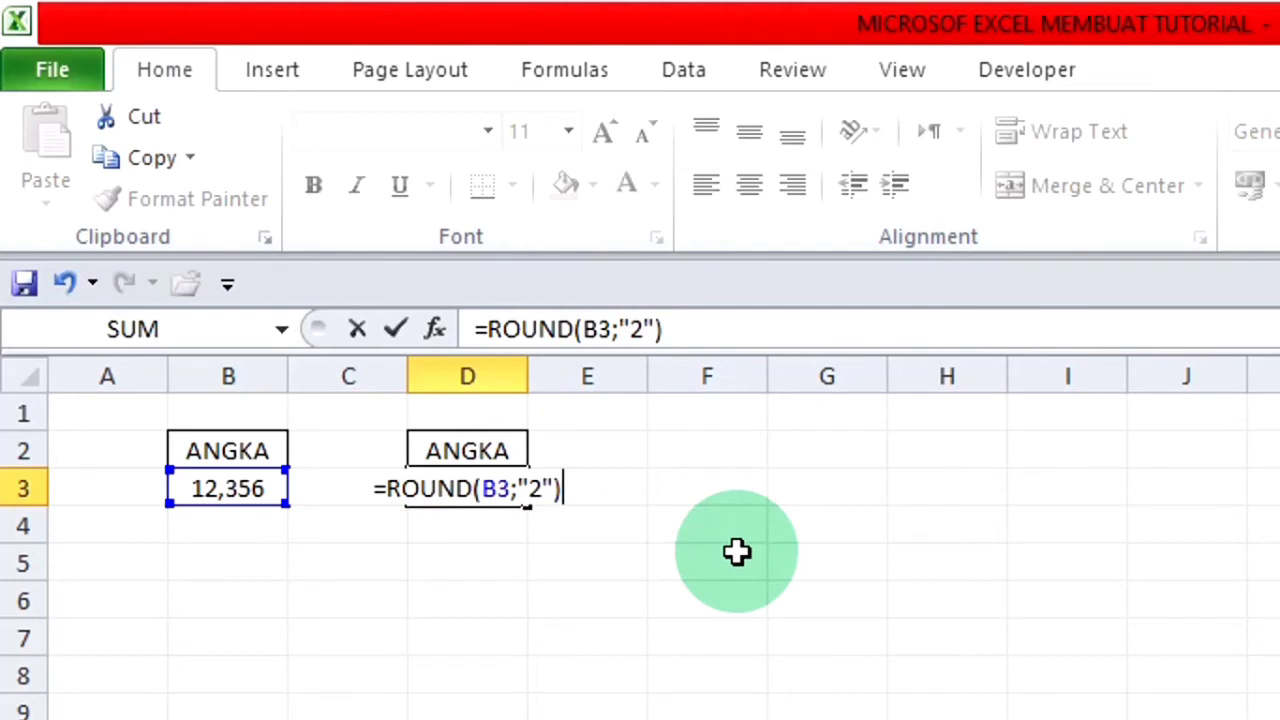
pyautogui.press('Return')
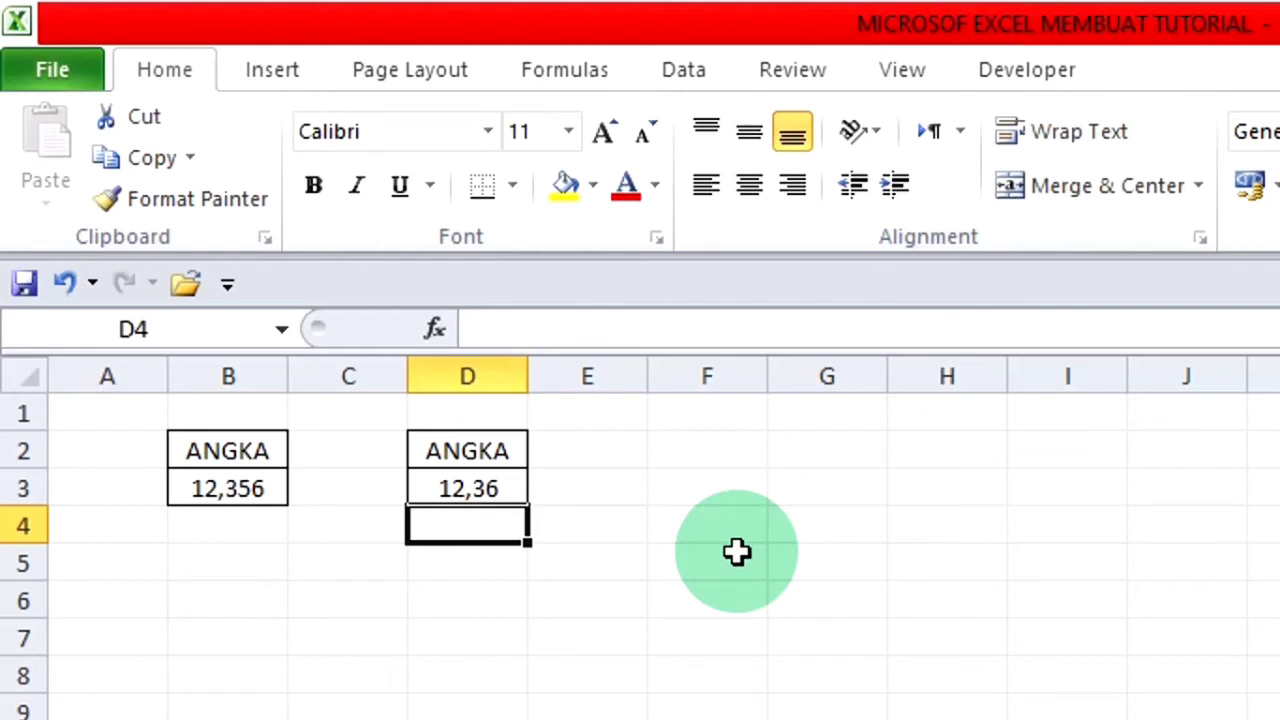
# Replace the formula in D3 with =ROUND(B3;"1") to round the number in B3 to one decimal.
pyautogui.click(610, 490)
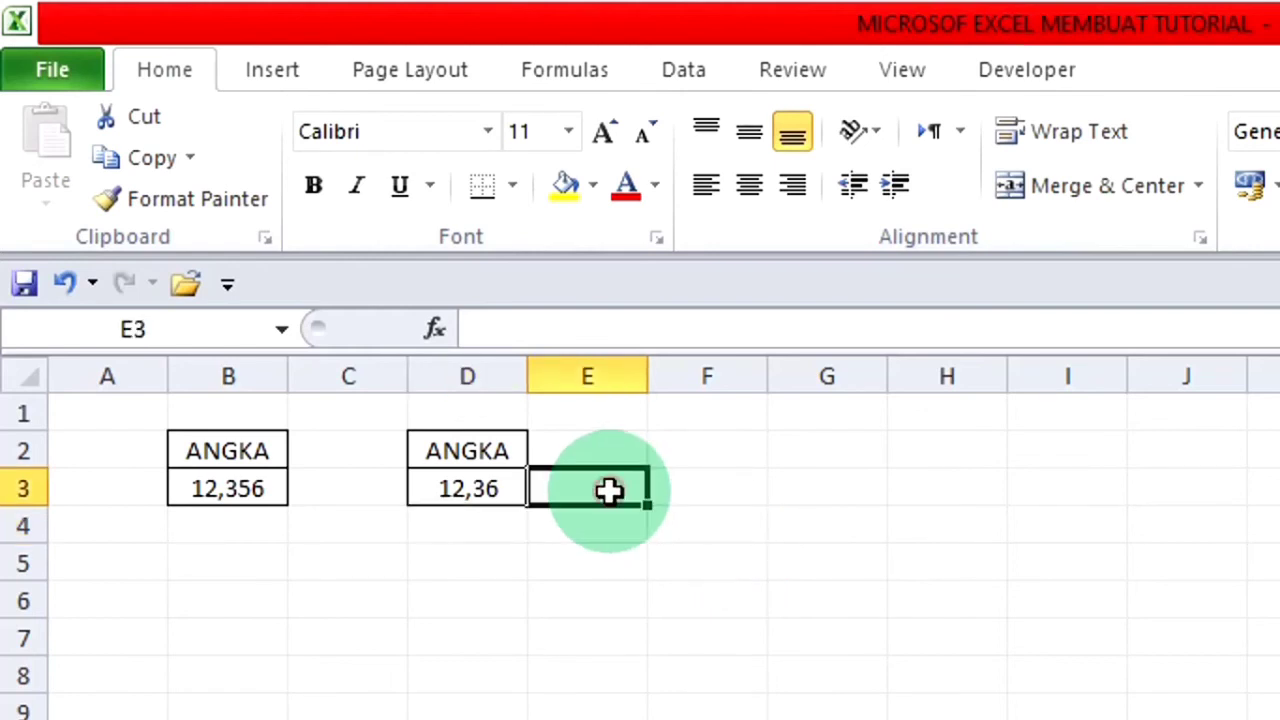
pyautogui.click(489, 489)
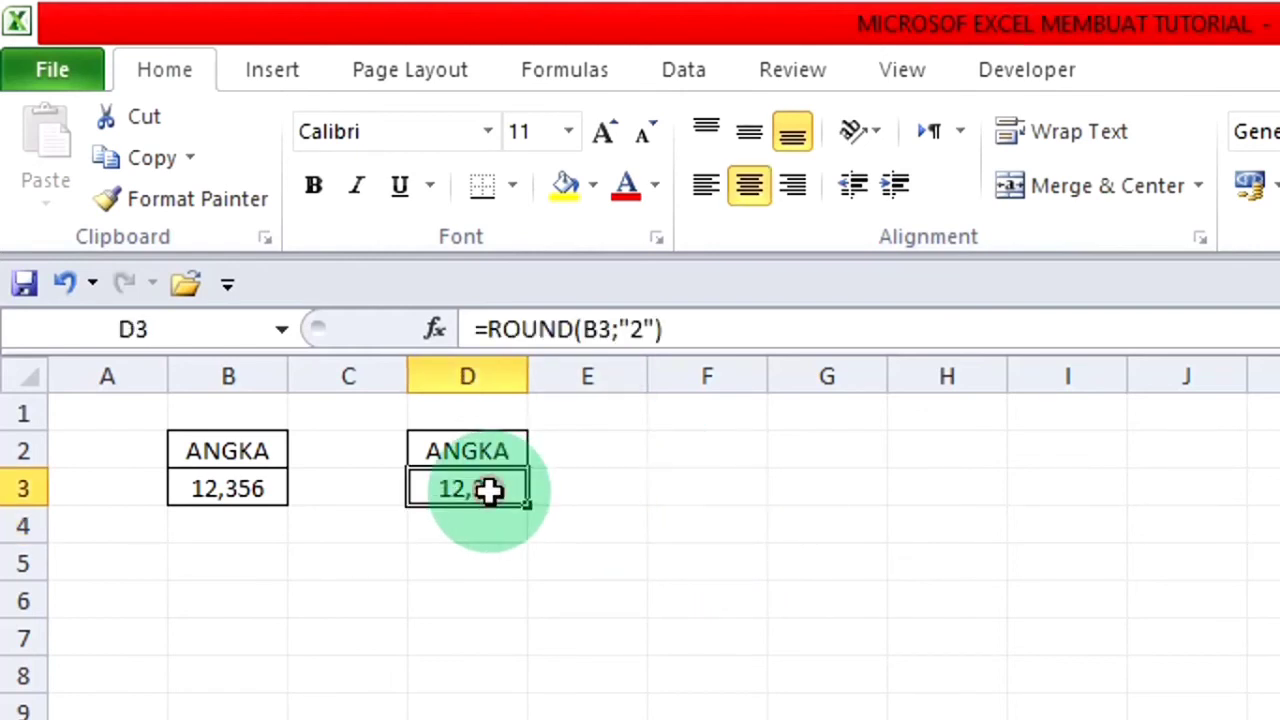
pyautogui.press('BackSpace')
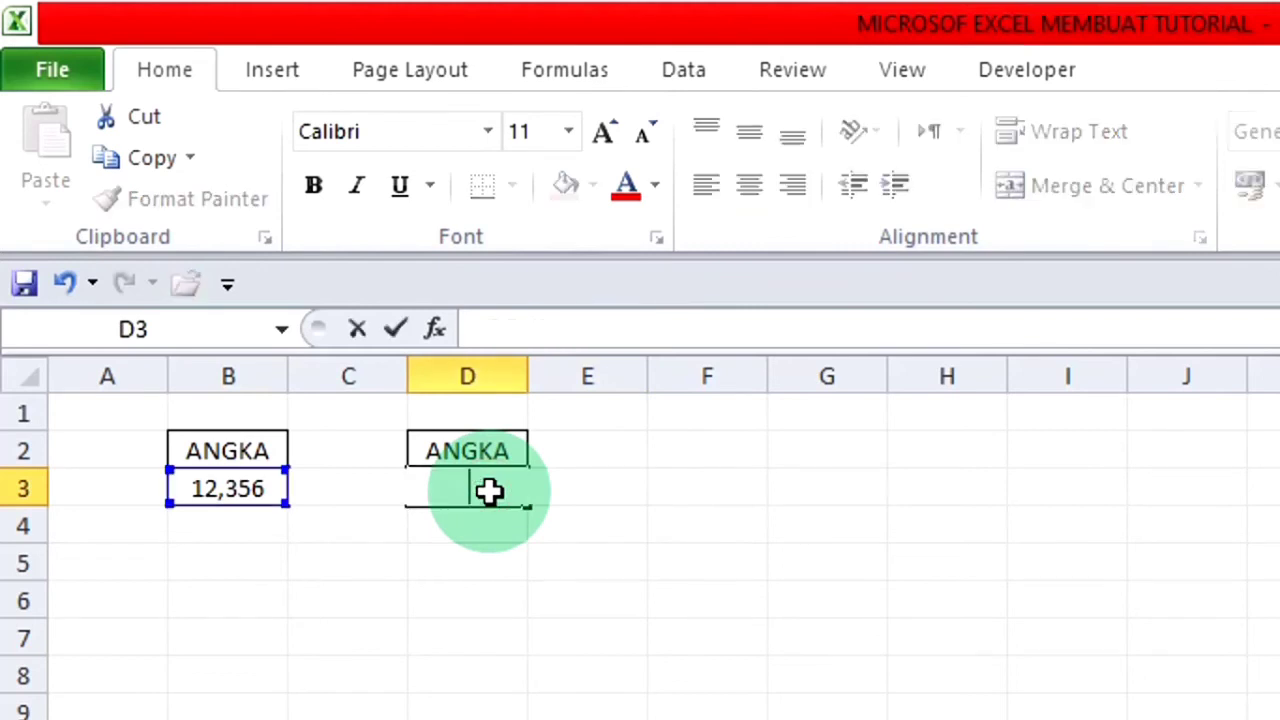
pyautogui.write('=')
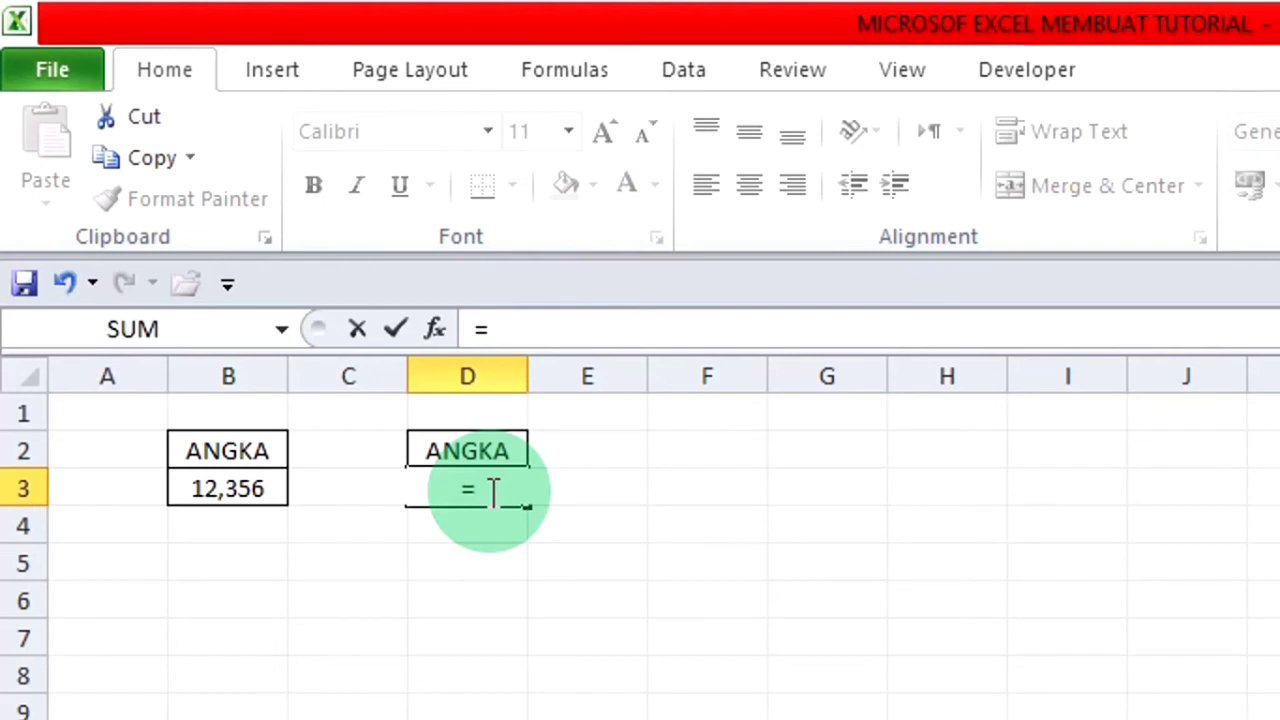
pyautogui.write('RO')
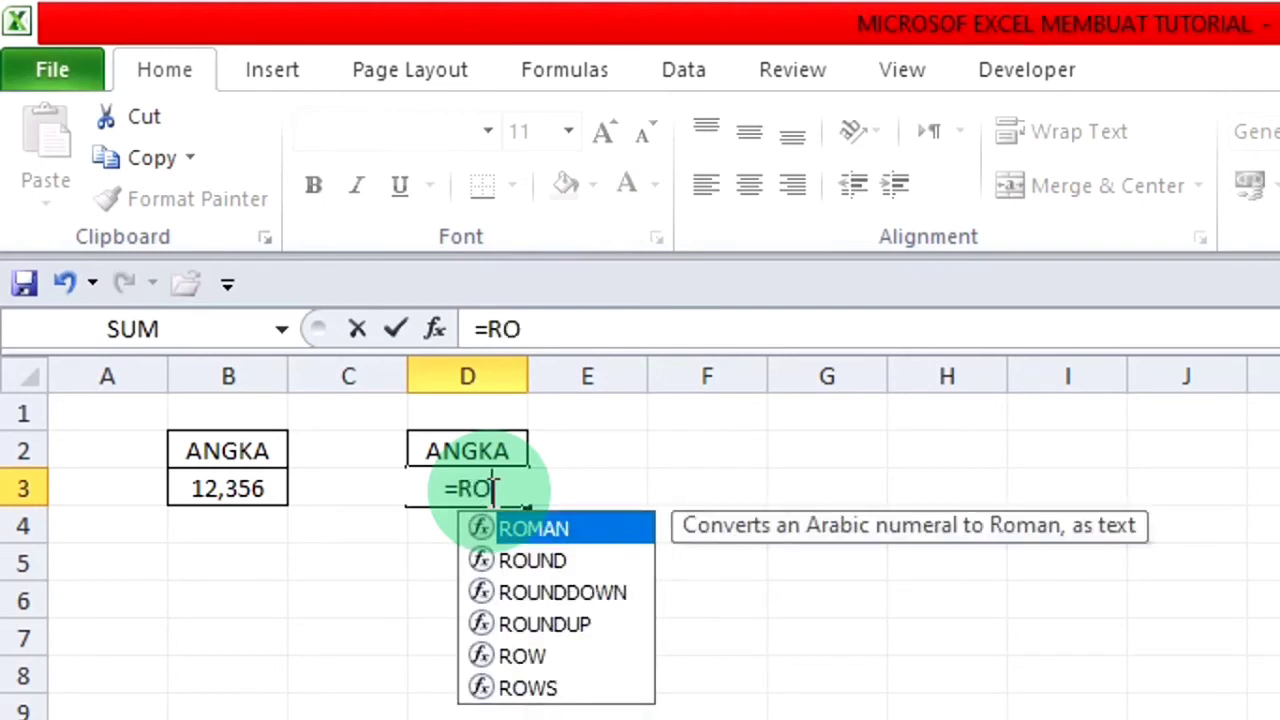
pyautogui.write('UND')
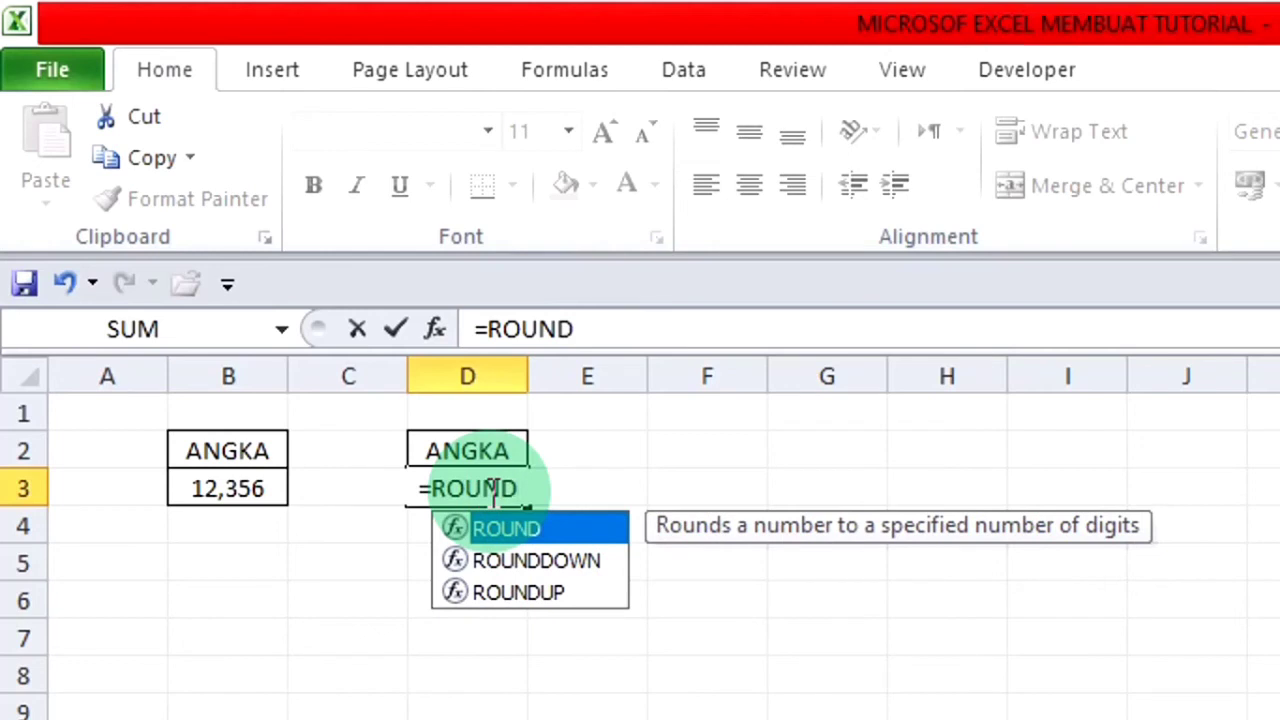
pyautogui.write('(')
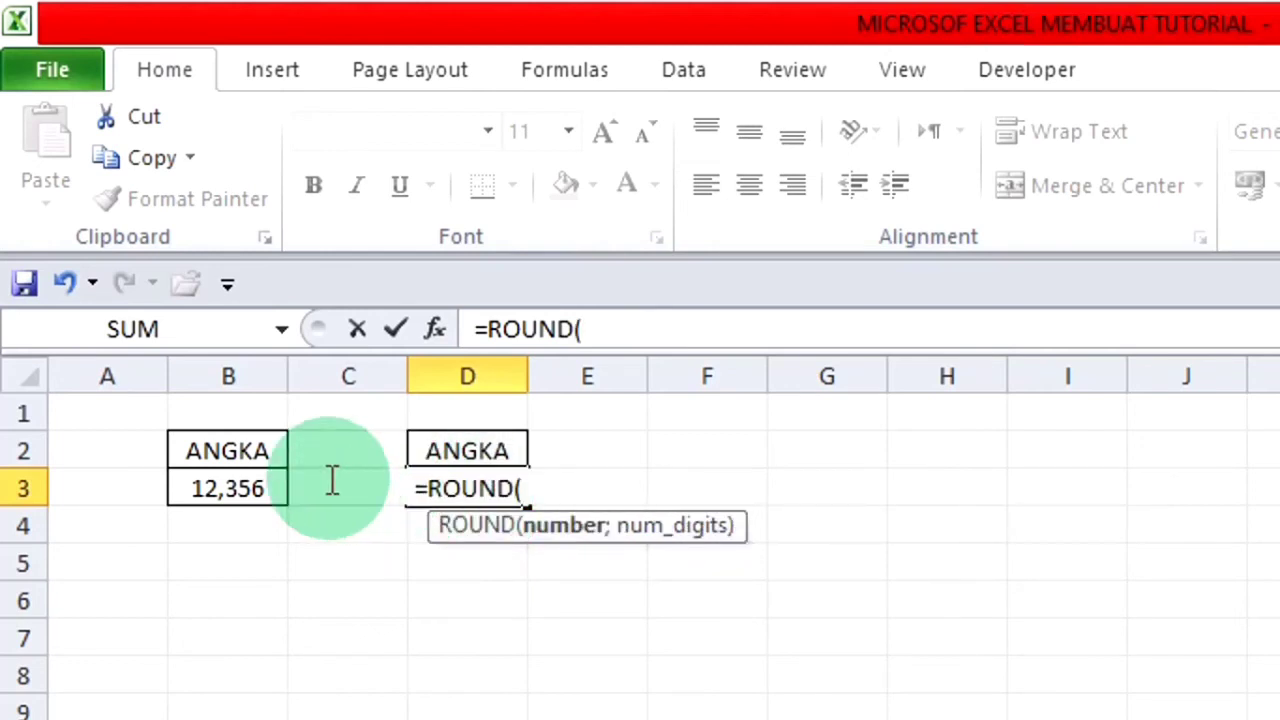
pyautogui.click(233, 487)
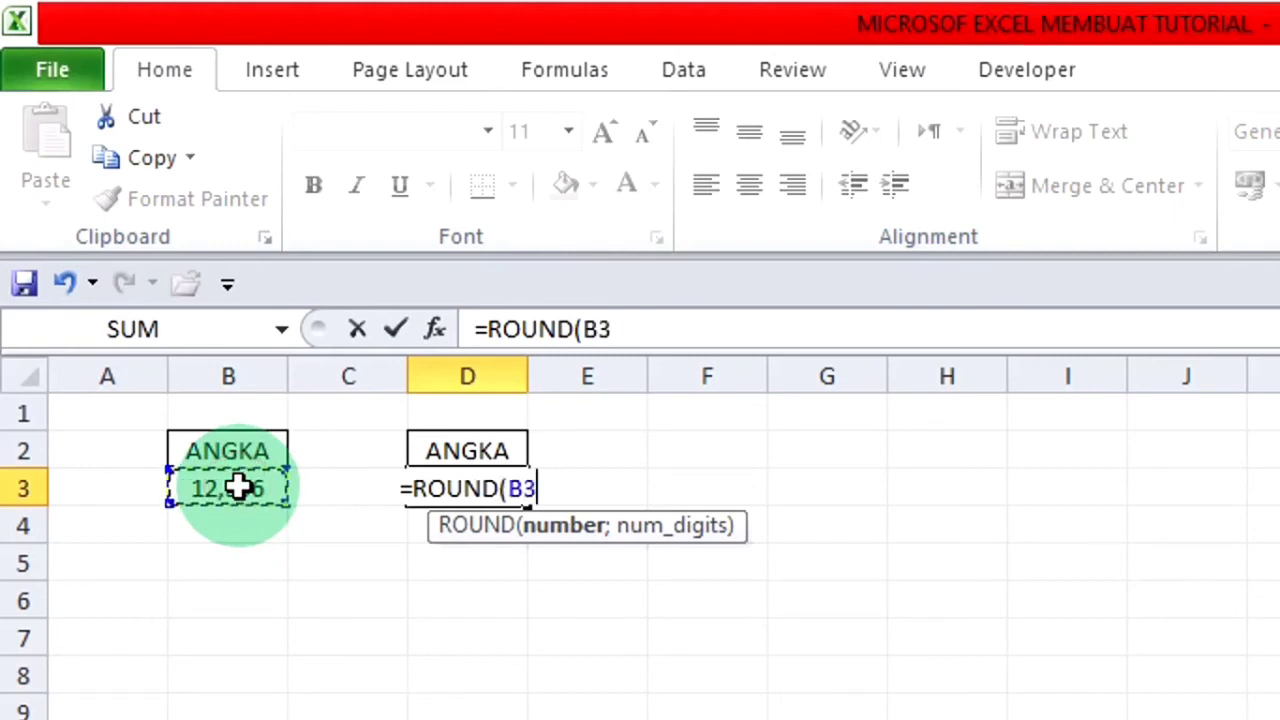
pyautogui.write(';')
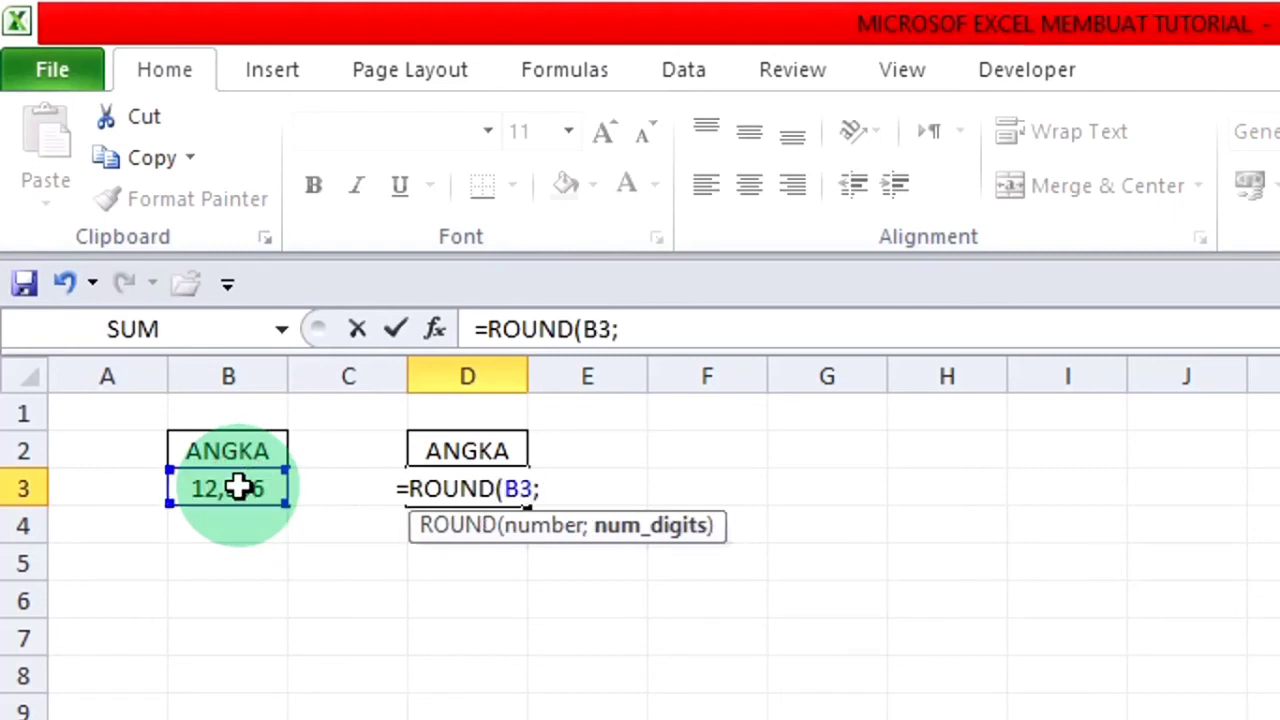
pyautogui.write('"')
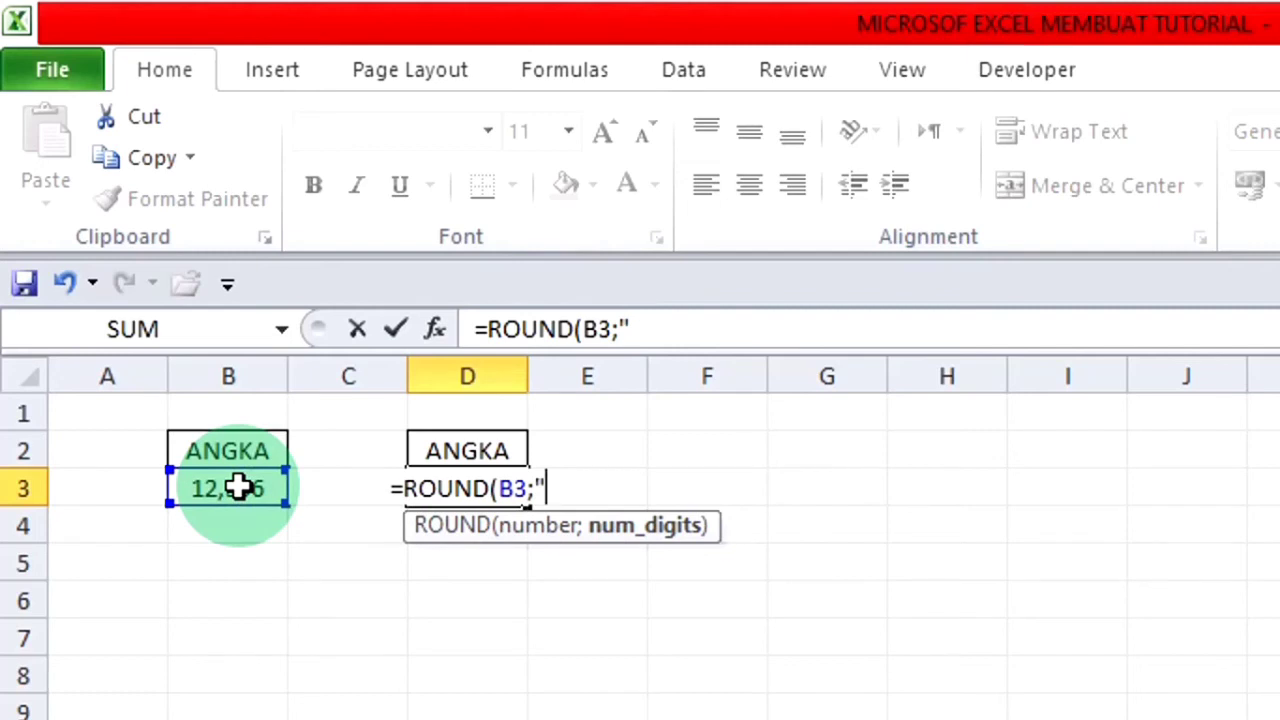
pyautogui.write('1')
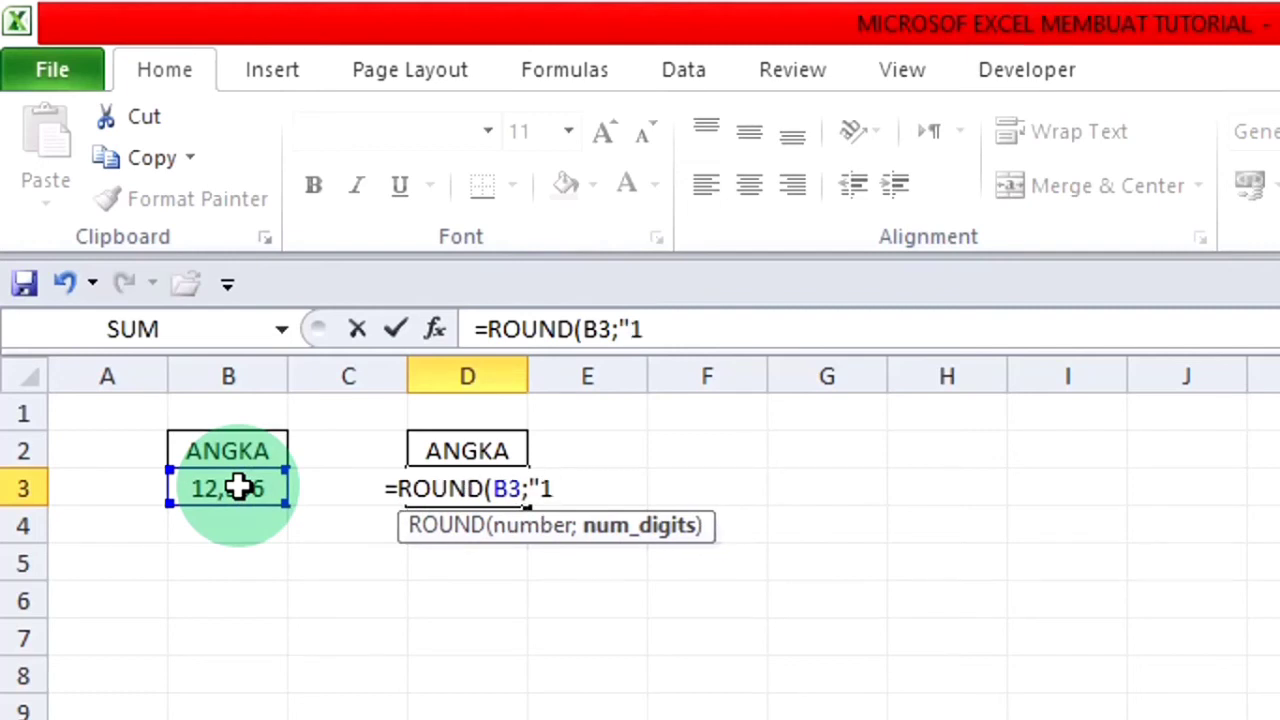
pyautogui.write('")')
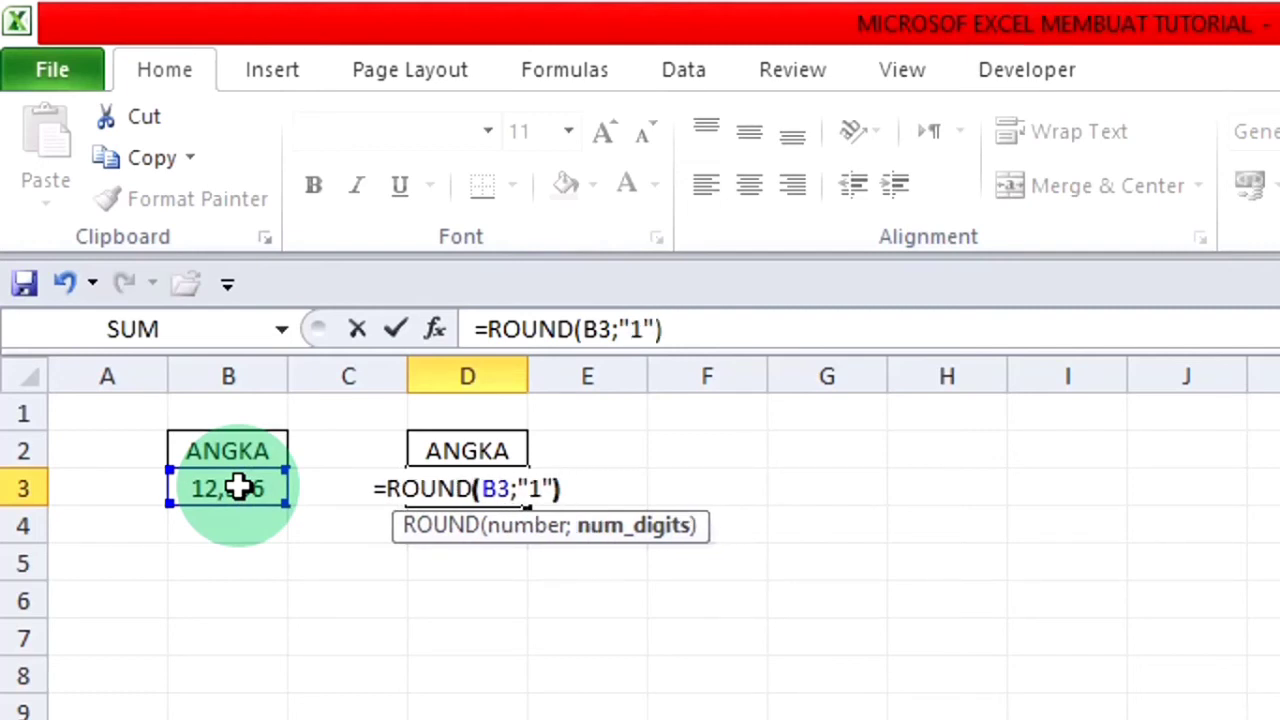
pyautogui.press('Return')
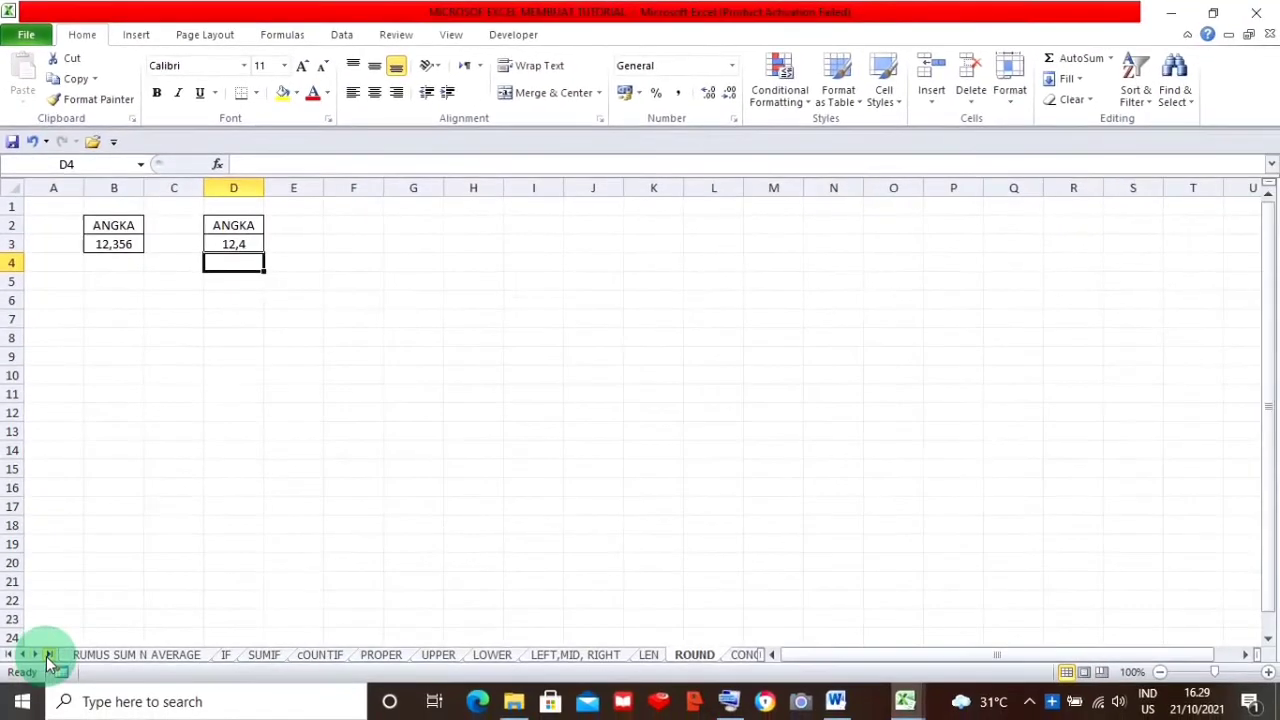
# Switch to the CONCATENATE worksheet and clear the existing formula in F3.
pyautogui.click(46, 656)
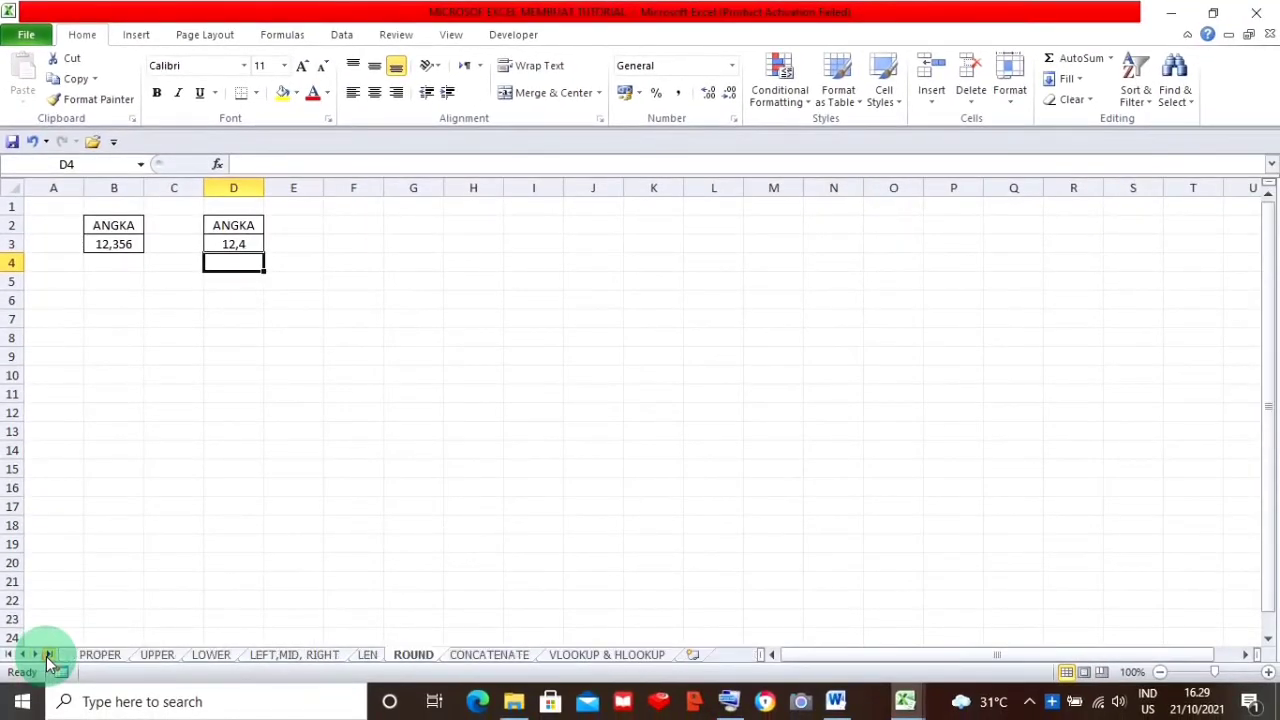
pyautogui.click(478, 656)
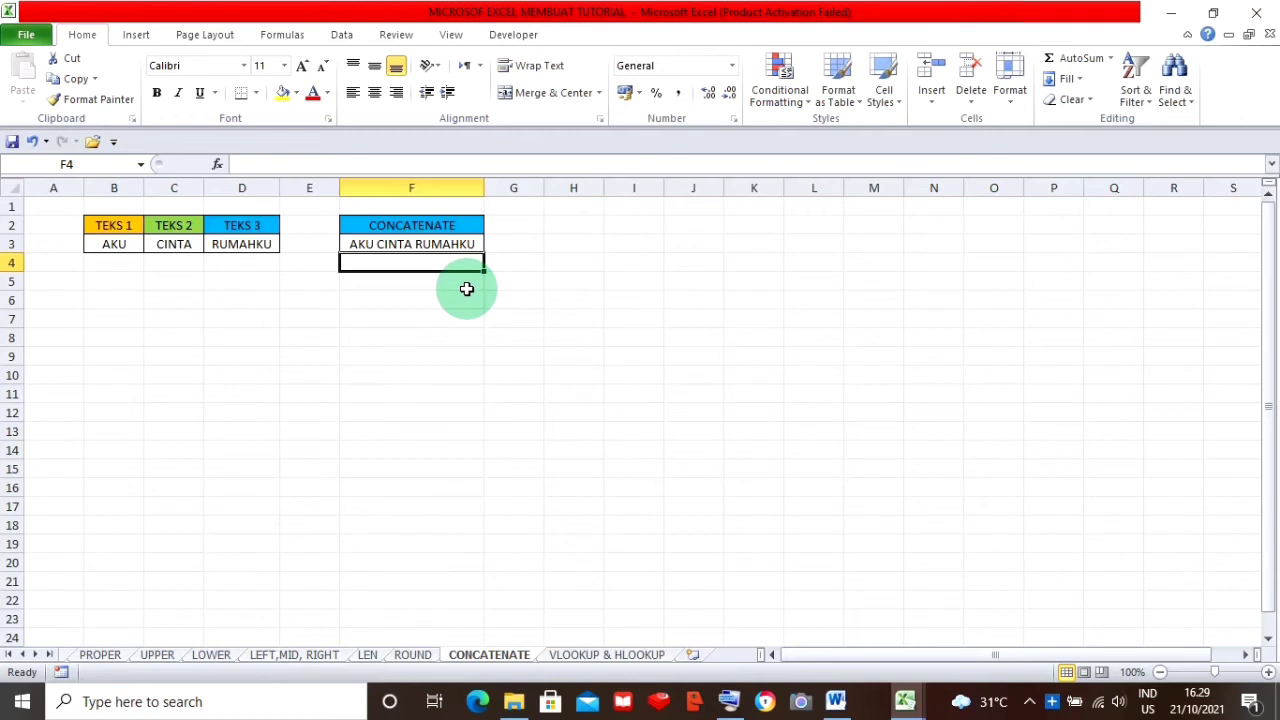
pyautogui.click(375, 246)
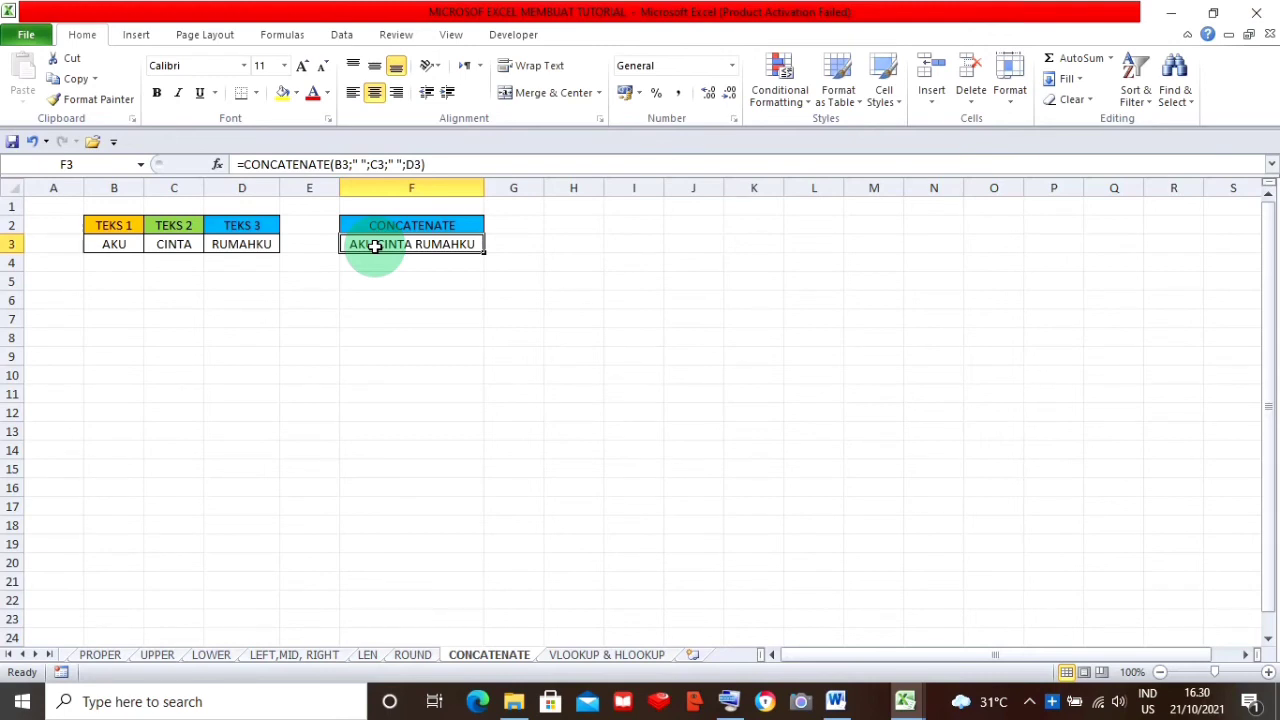
pyautogui.press('Delete')
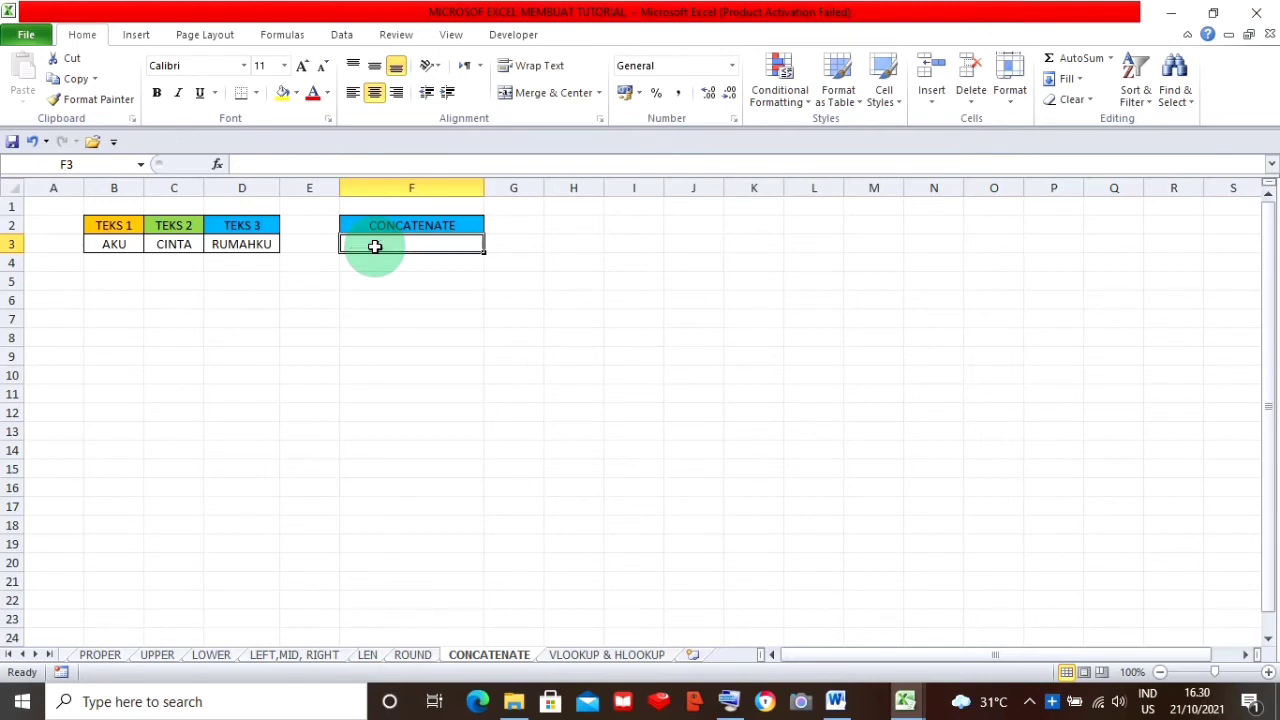
# Try to join the three words in row 3 by entering =CONCATENATE(B3:D3) in F3.
pyautogui.write('=C')
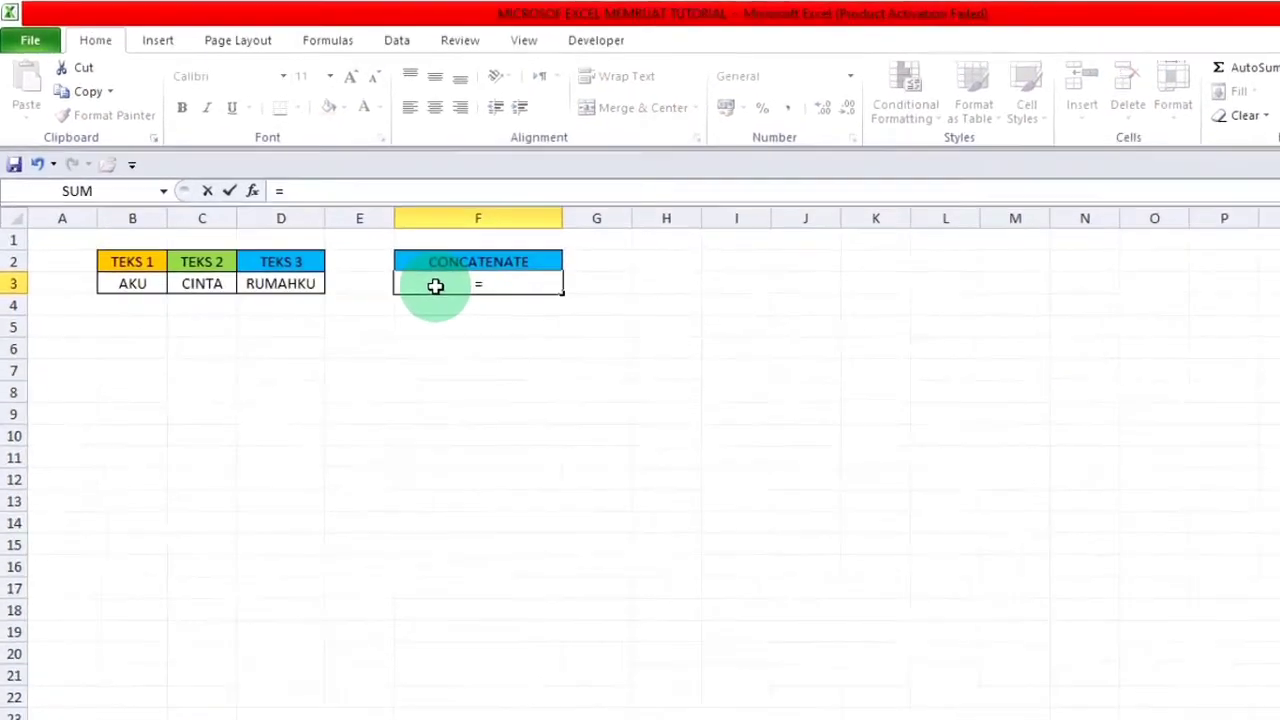
pyautogui.write('N')
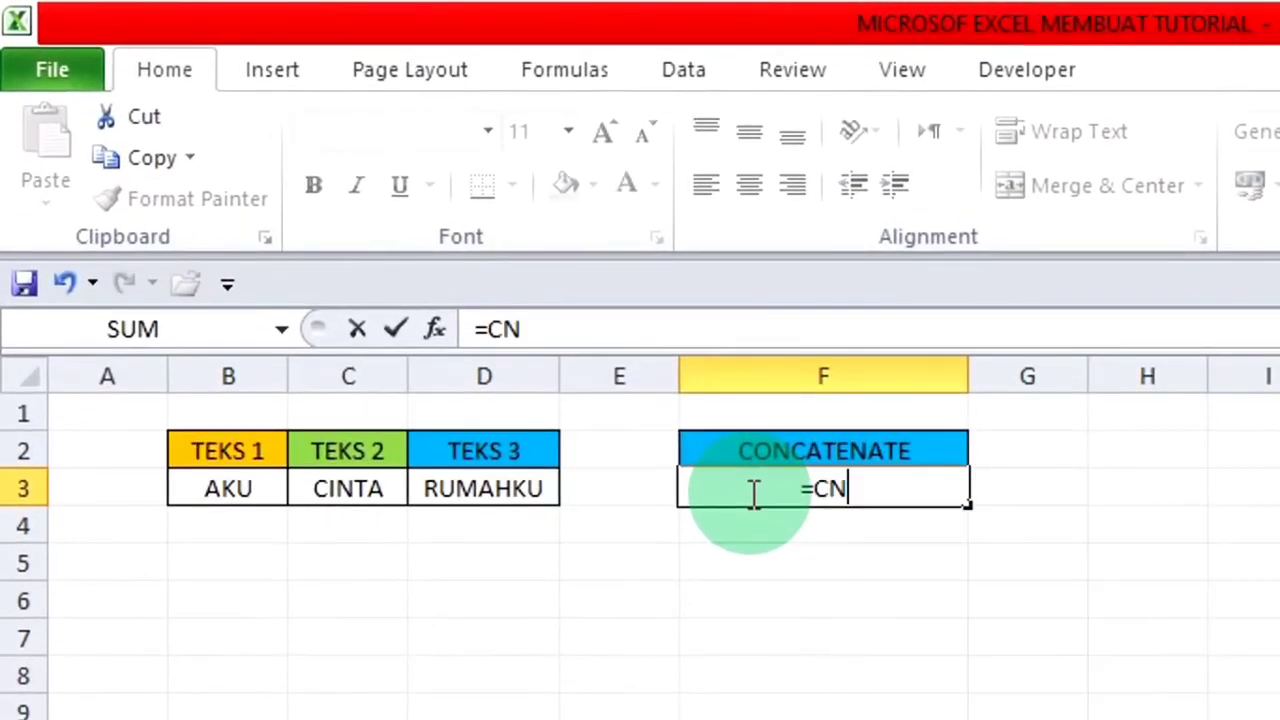
pyautogui.press('BackSpace')
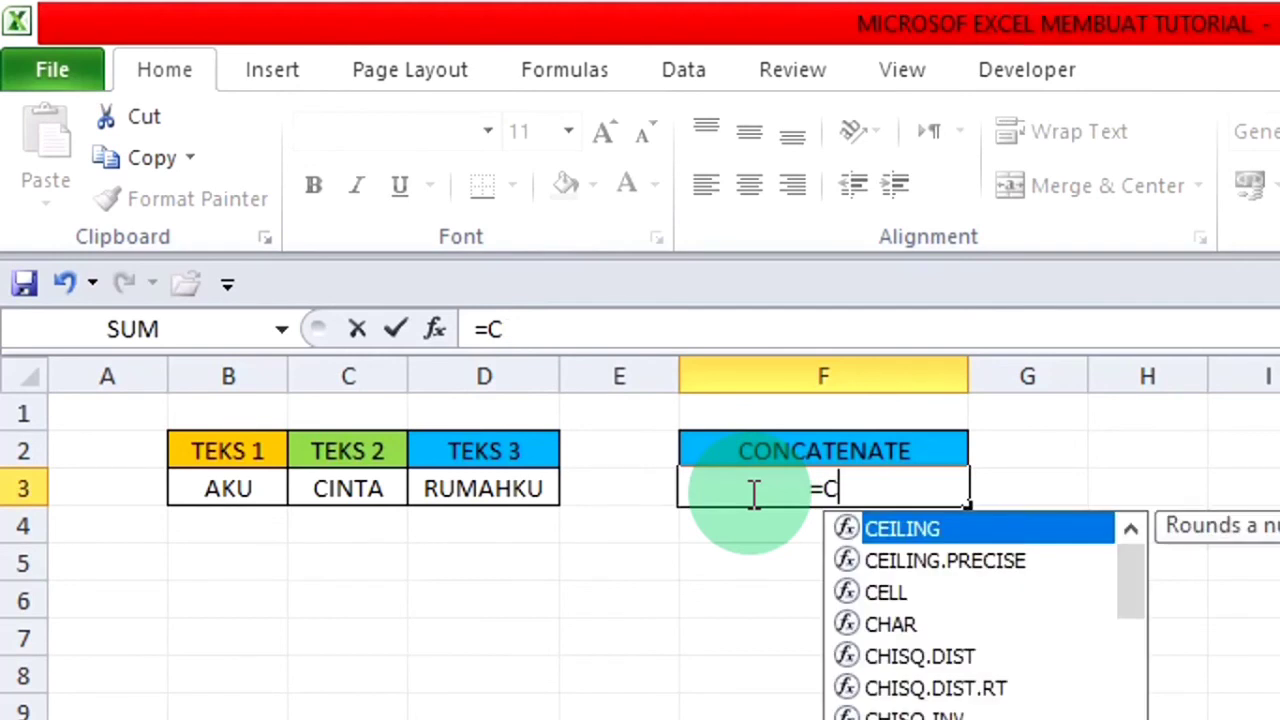
pyautogui.write('ON')
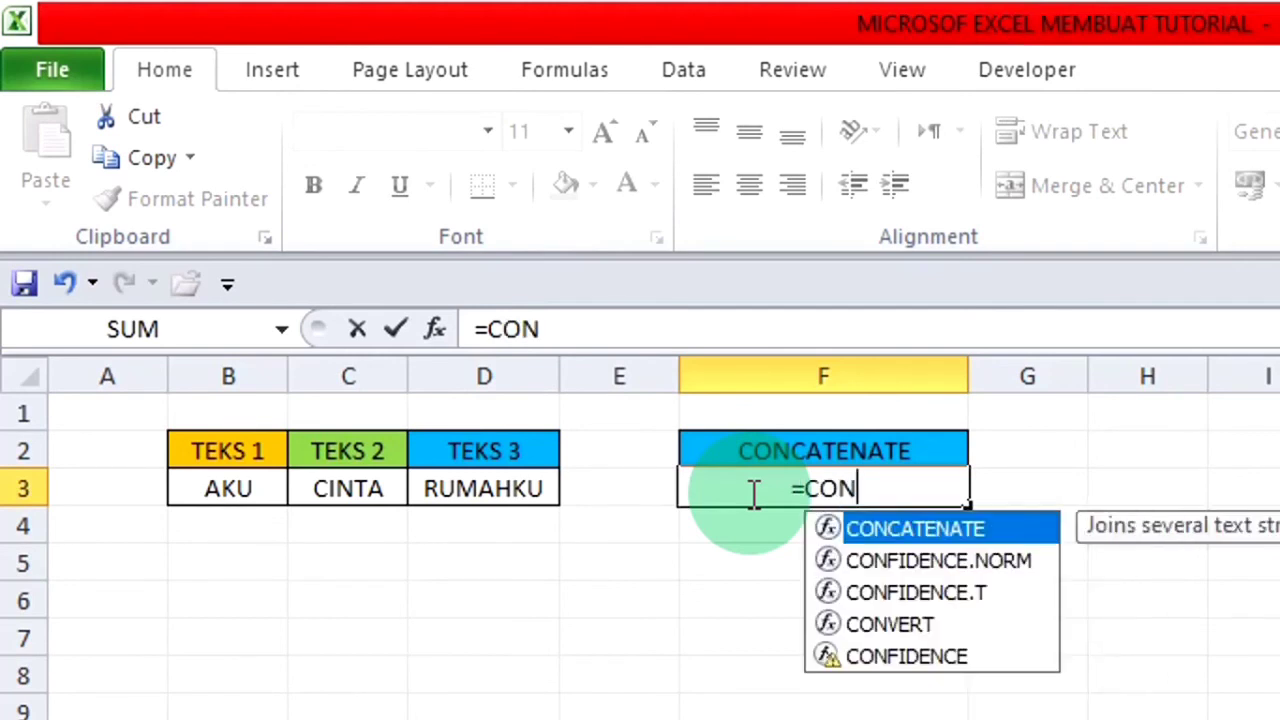
pyautogui.write('CAT')
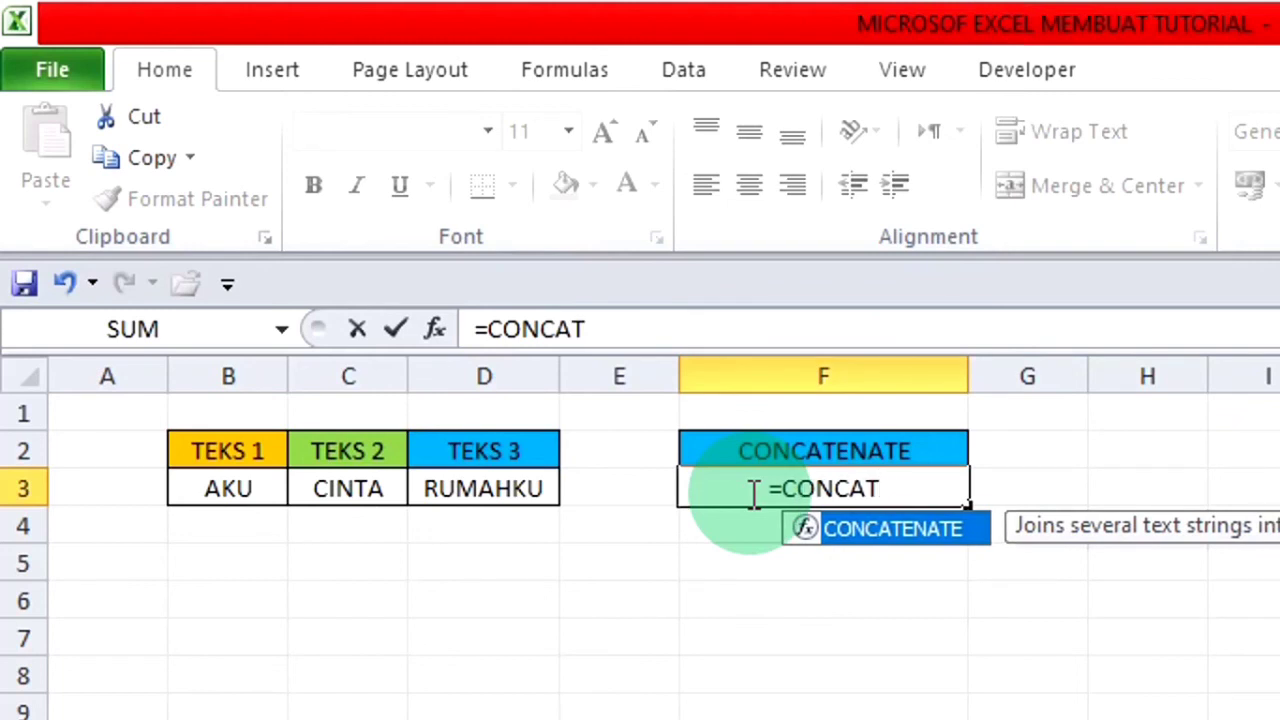
pyautogui.write('ENATE')
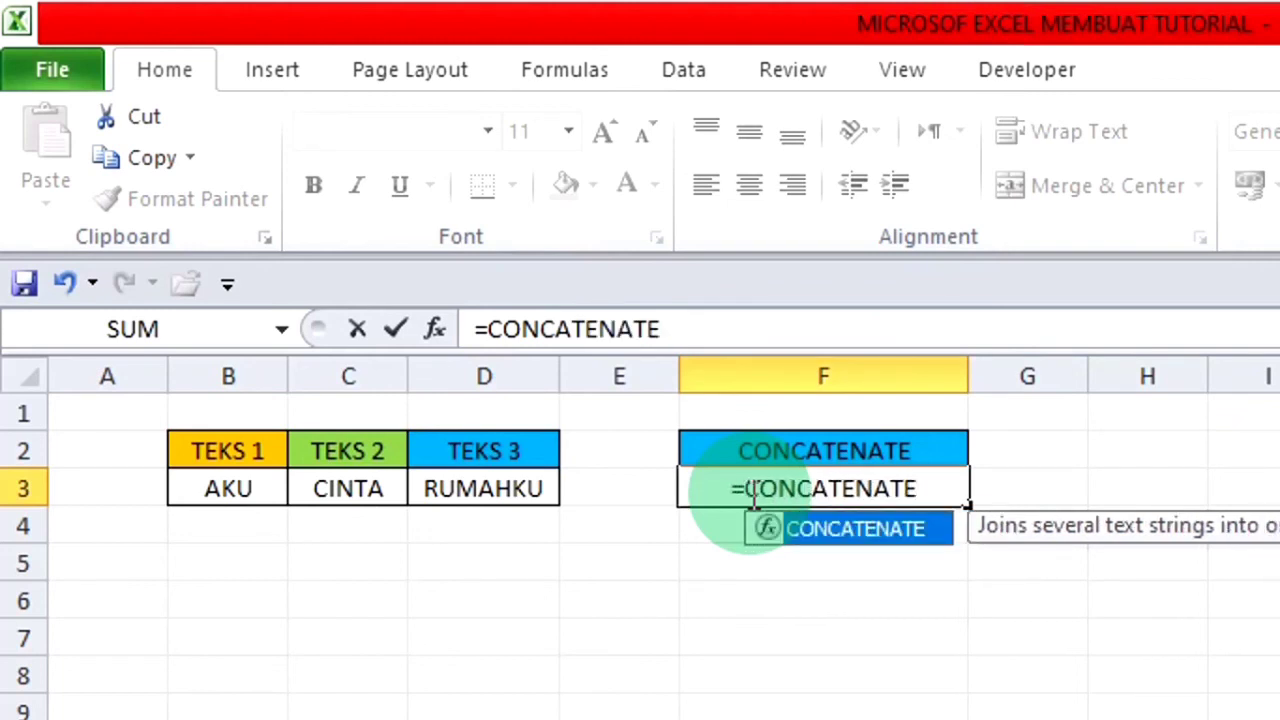
pyautogui.write('(')
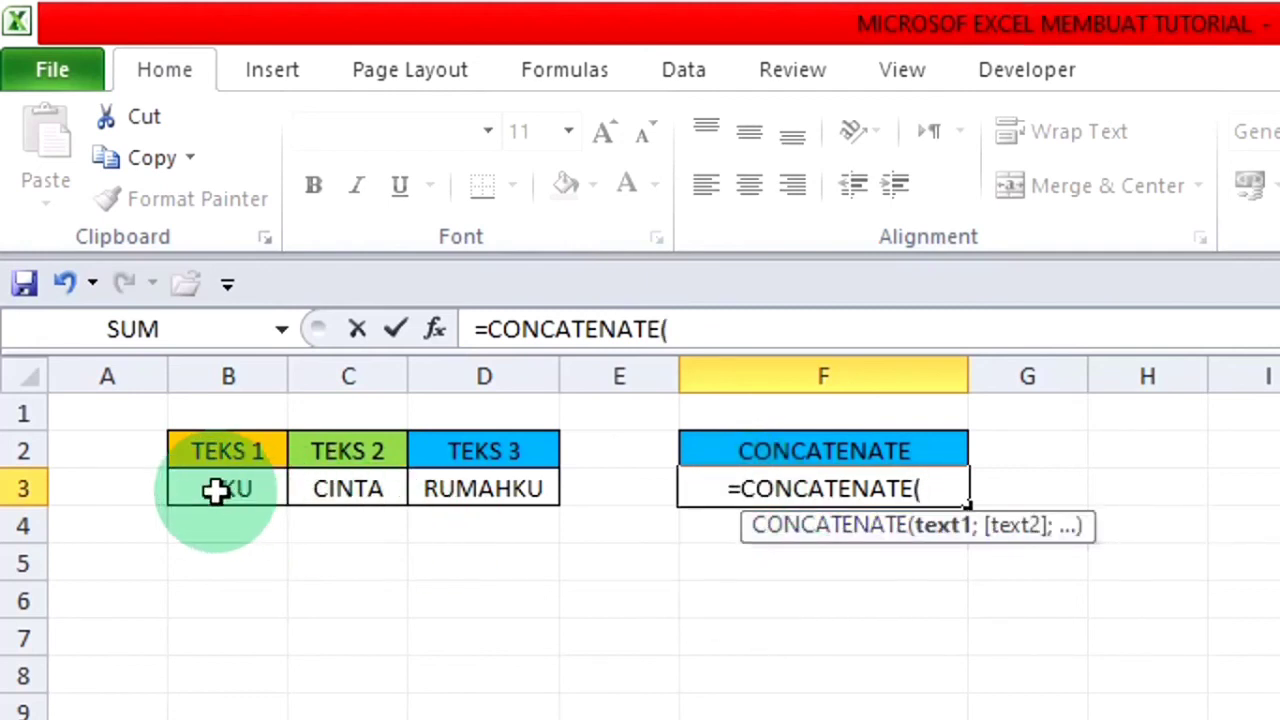
pyautogui.click(245, 489)
pyautogui.moveTo(245, 489); pyautogui.dragTo(455, 490)
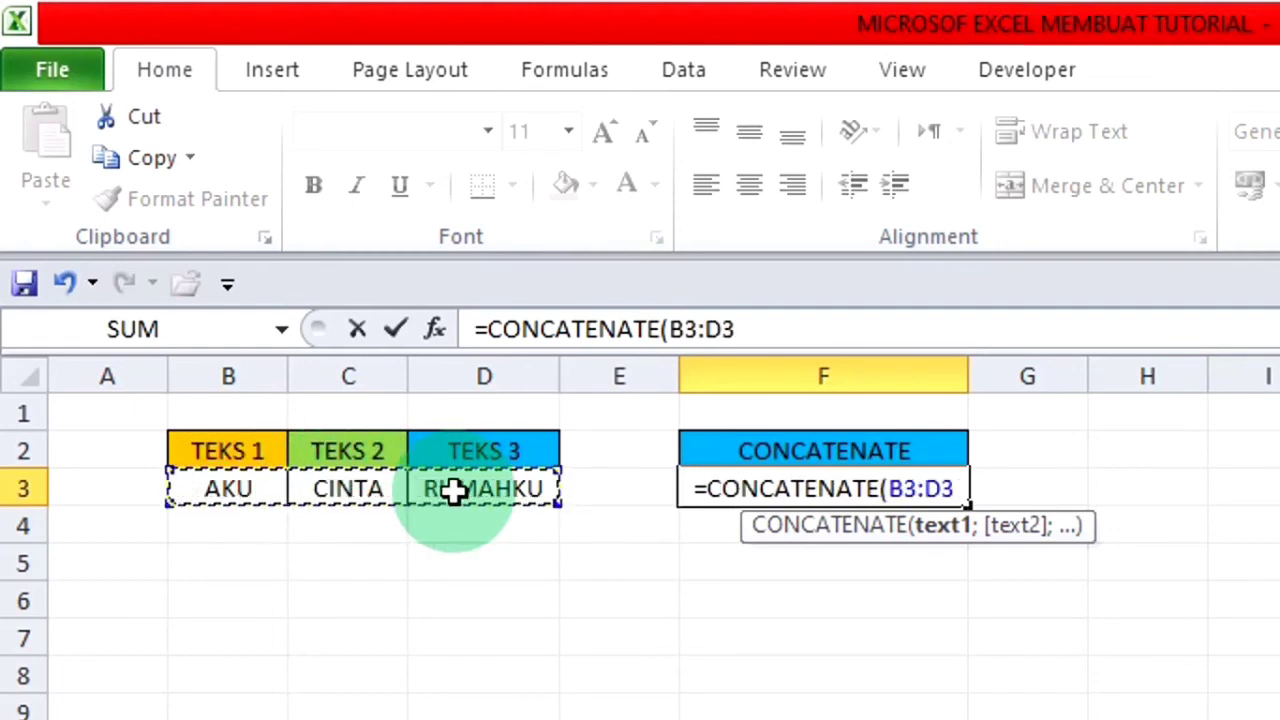
pyautogui.write(')')
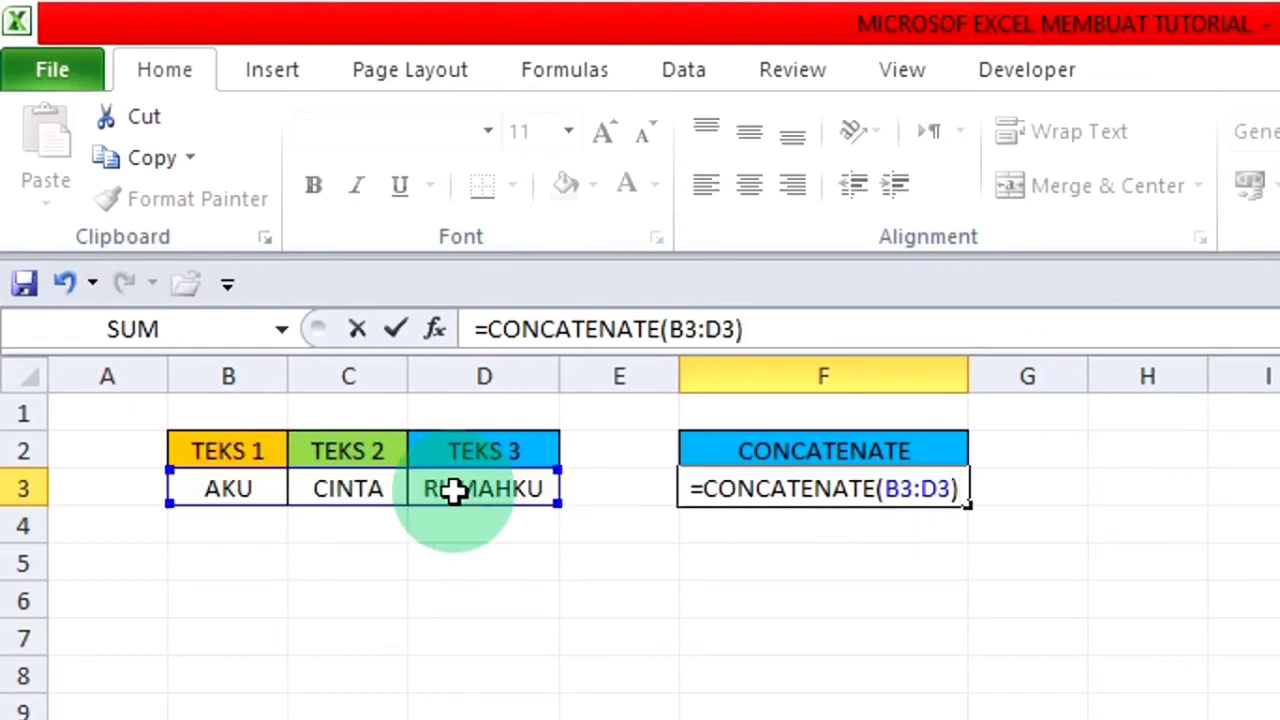
pyautogui.press('Return')
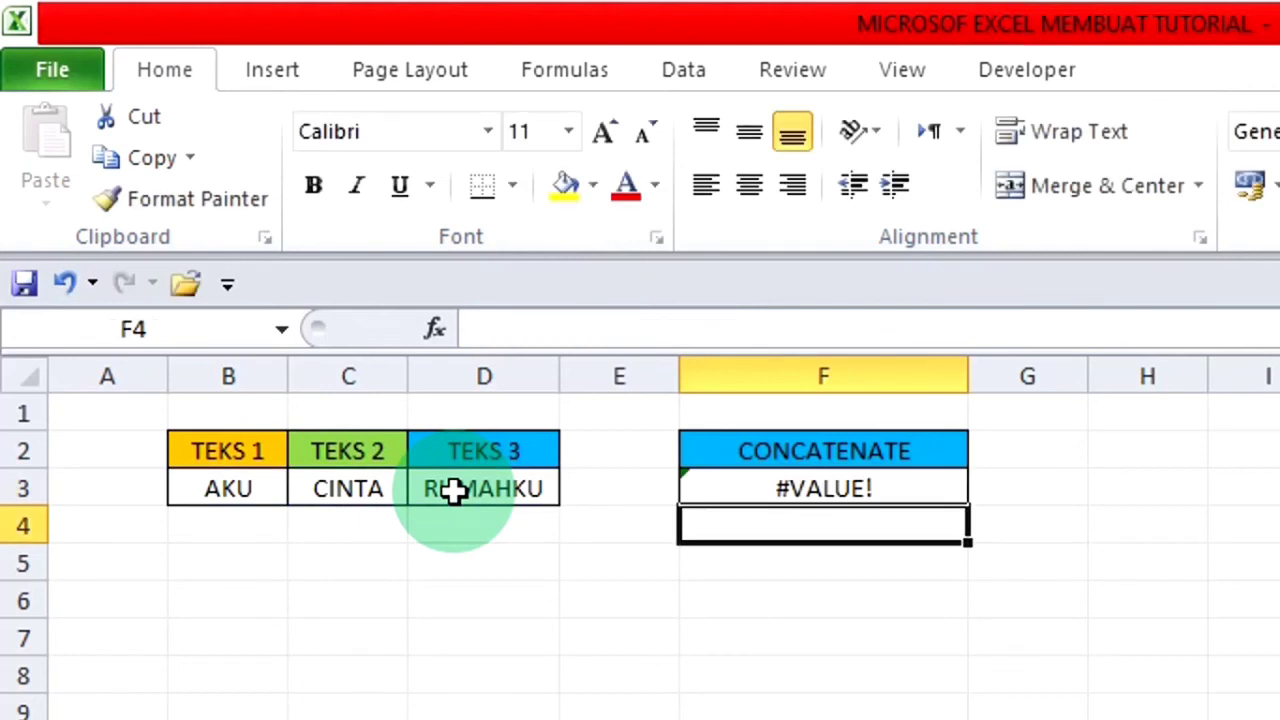
# Clear the range-based formula from F3 and begin a new =CONCATENATE( formula in the same cell.
pyautogui.click(742, 488)
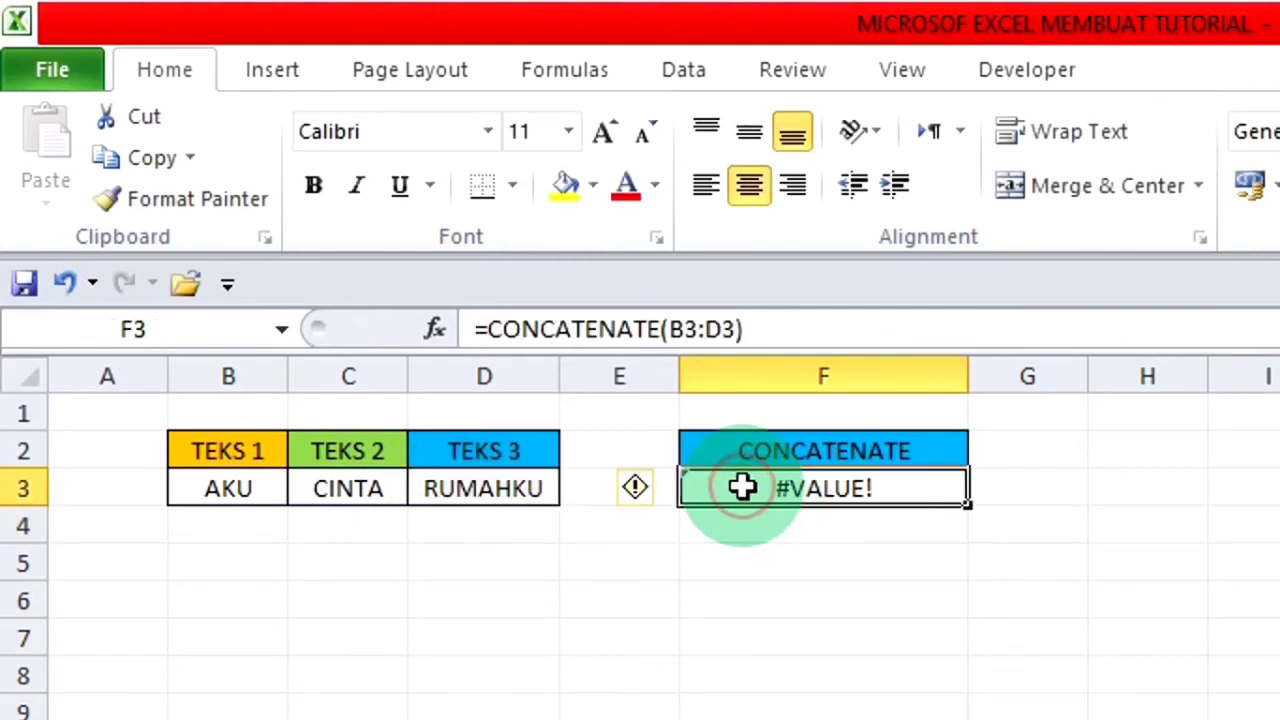
pyautogui.press('Delete')
pyautogui.write('=C')
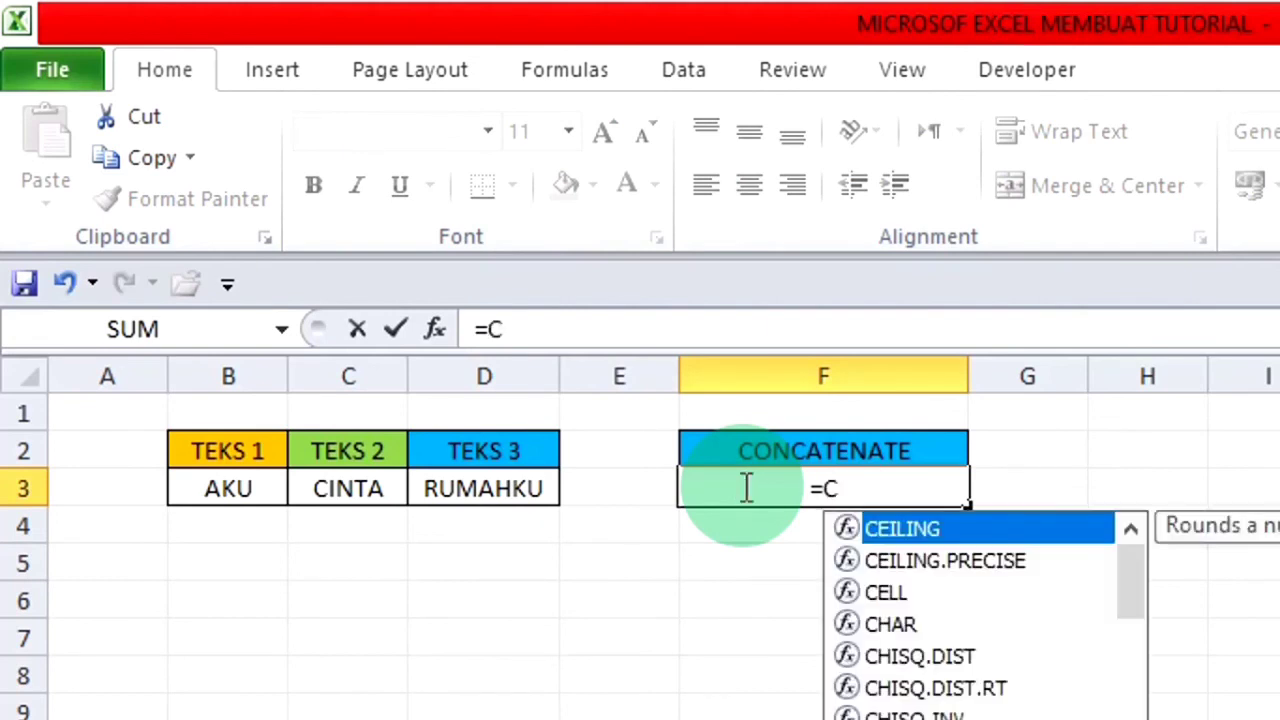
pyautogui.write('ONT')
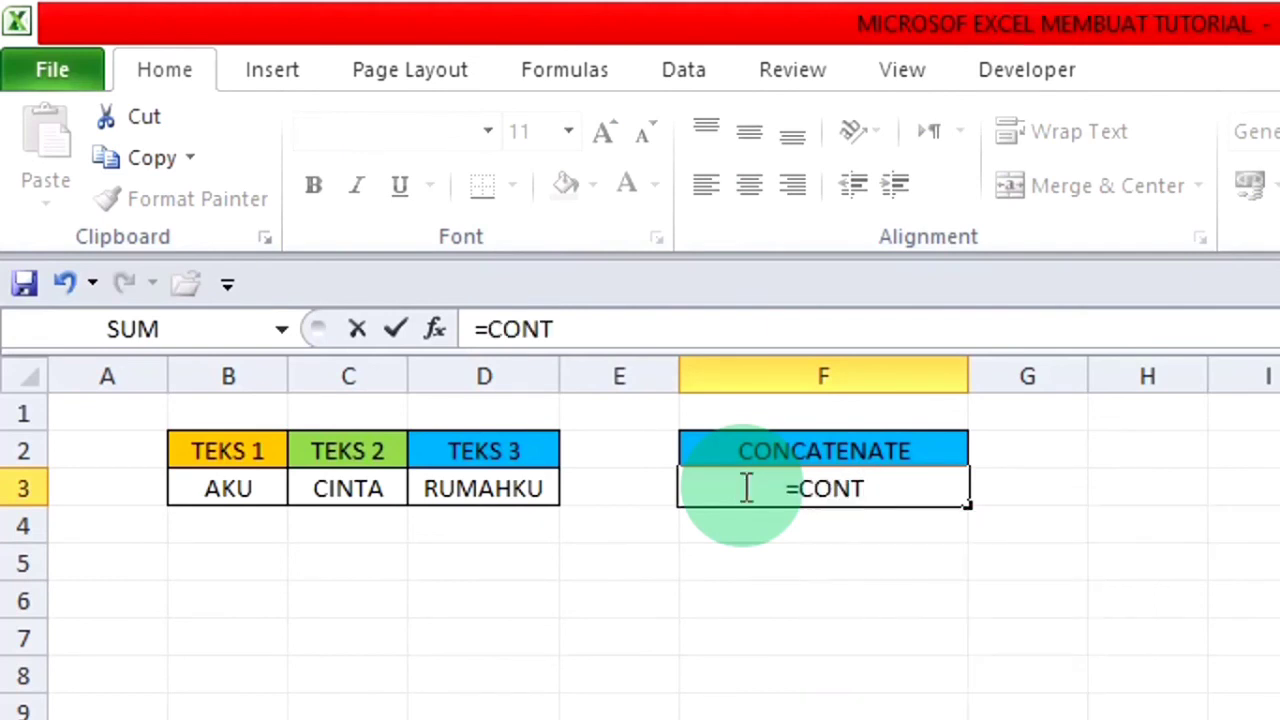
pyautogui.press('BackSpace')
pyautogui.write('V')
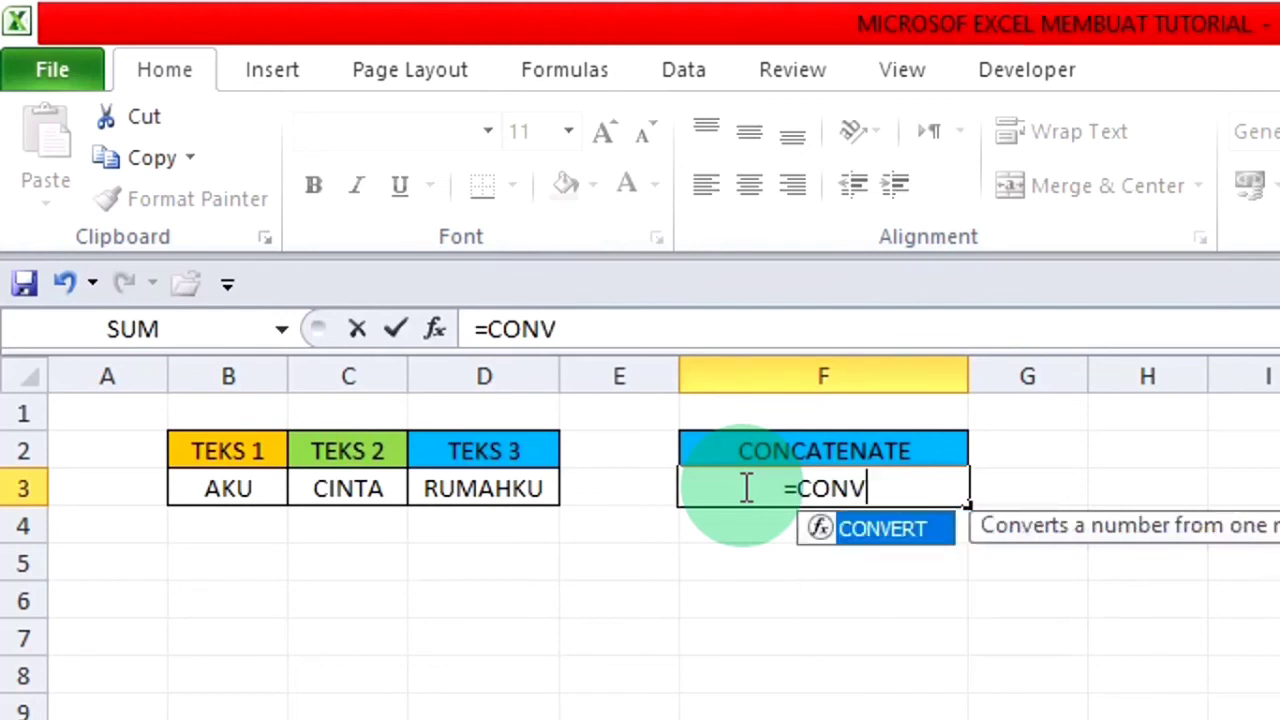
pyautogui.press('BackSpace')
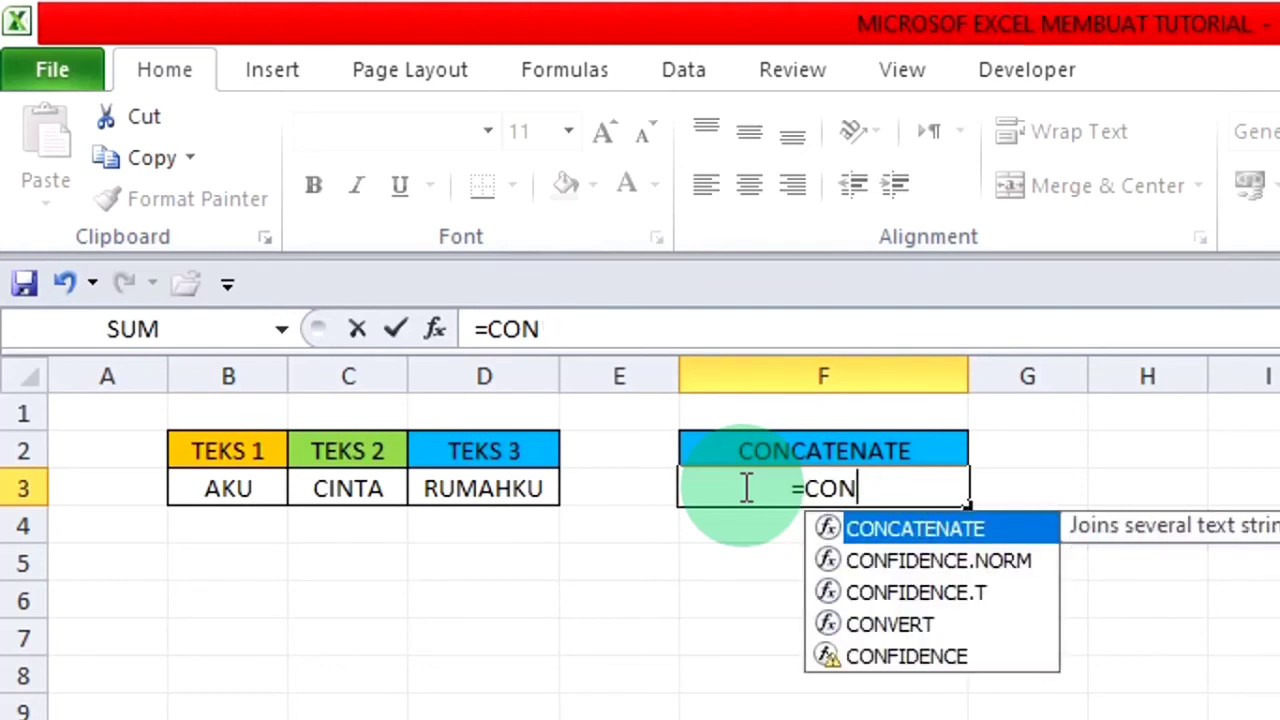
pyautogui.write('CATE')
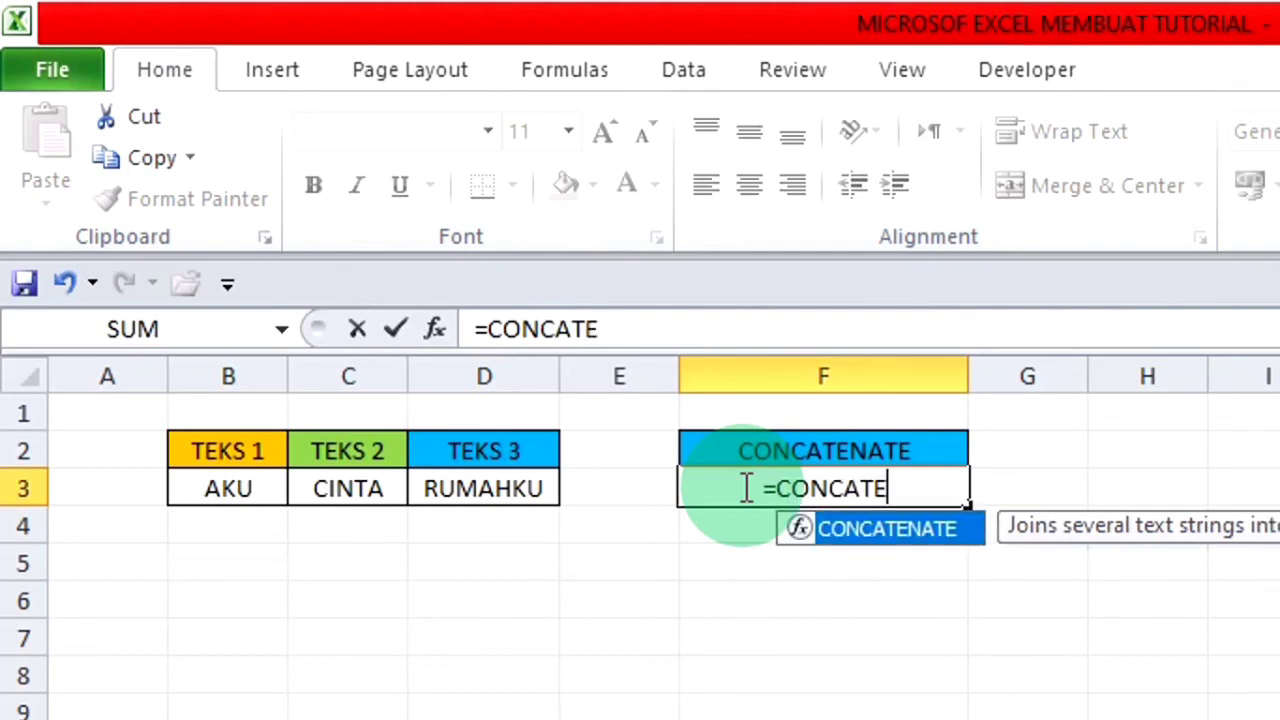
pyautogui.write('NATE')
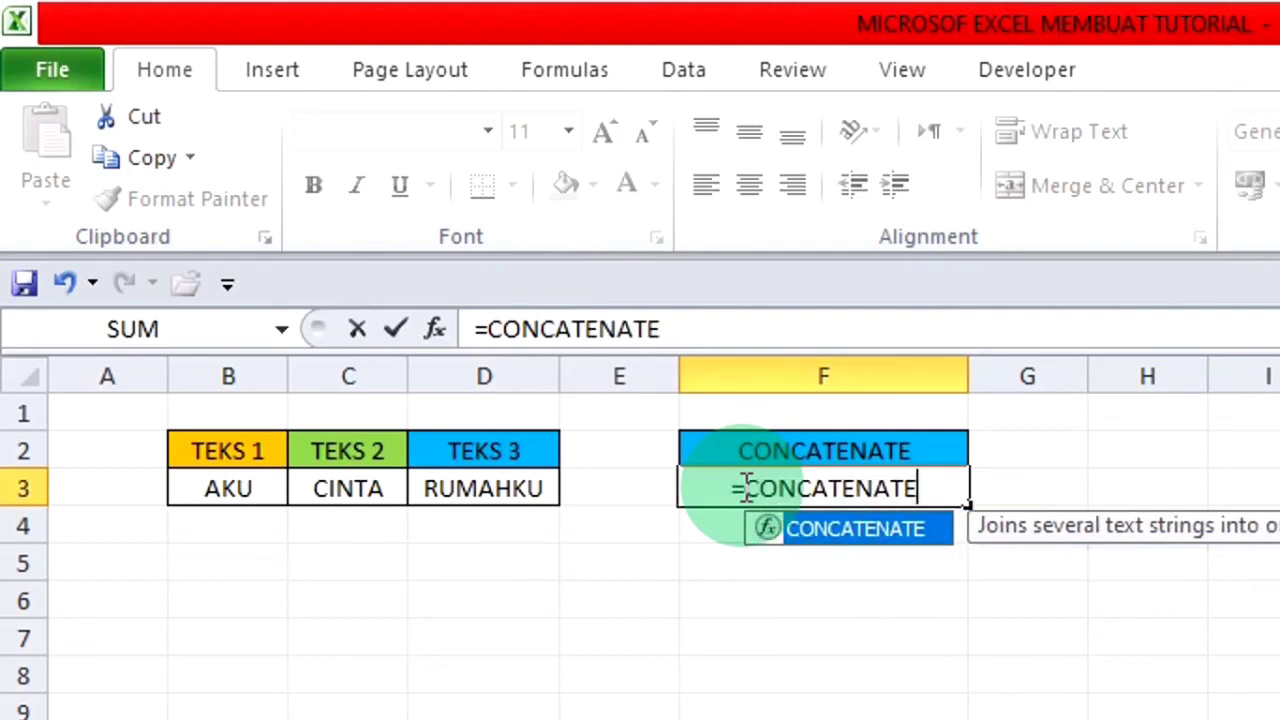
pyautogui.write('(')
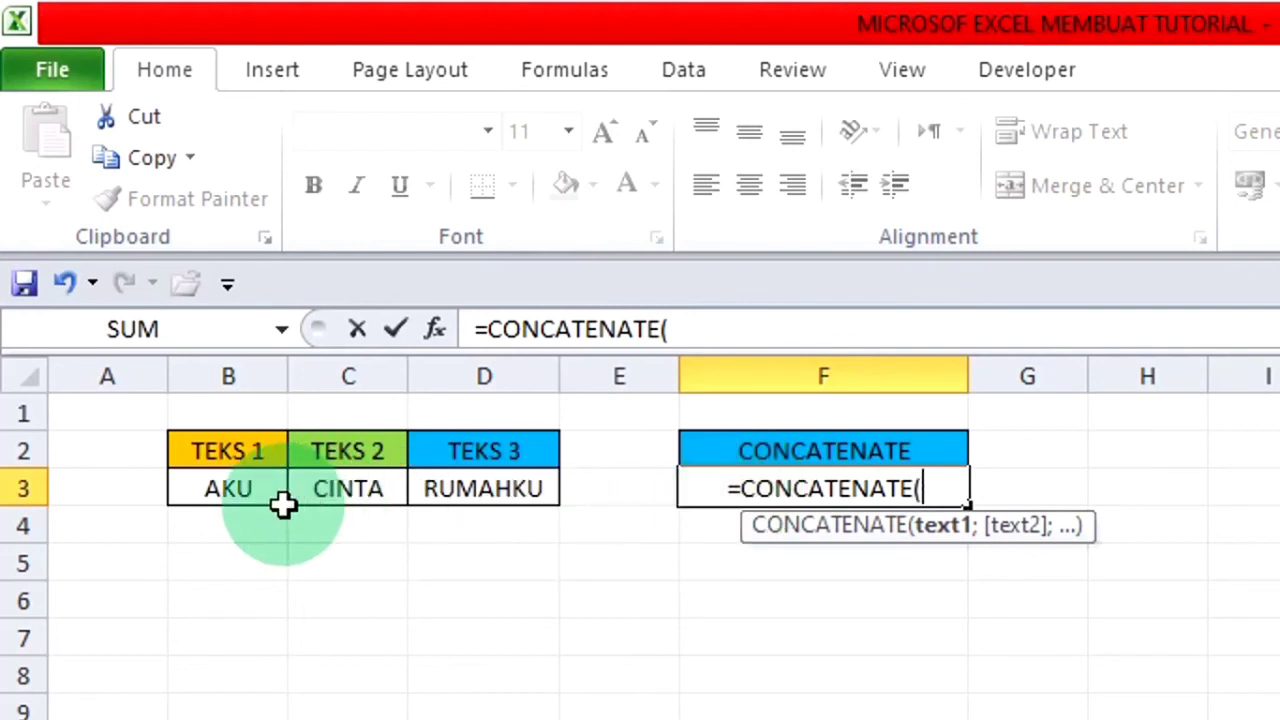
# Complete the formula in F3 as =CONCATENATE(B3;" ";C3;" ";D3) to join the three texts with spaces between them.
pyautogui.click(230, 488)
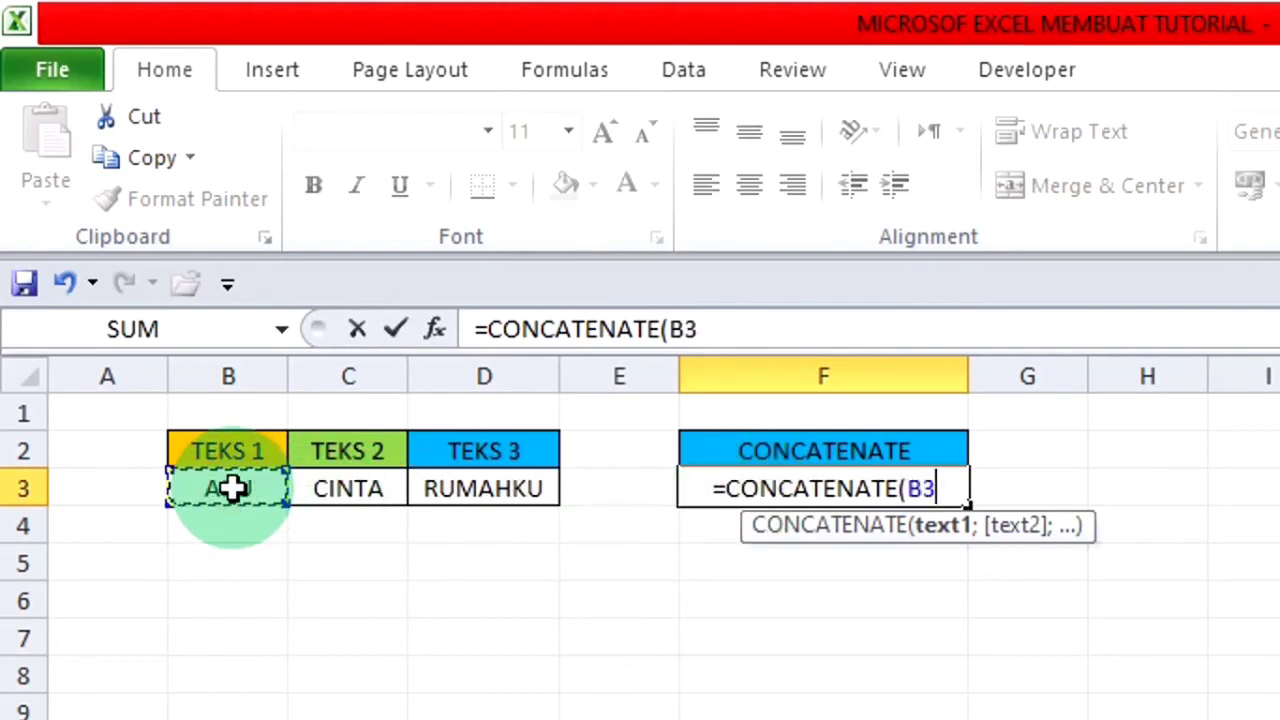
pyautogui.write(';')
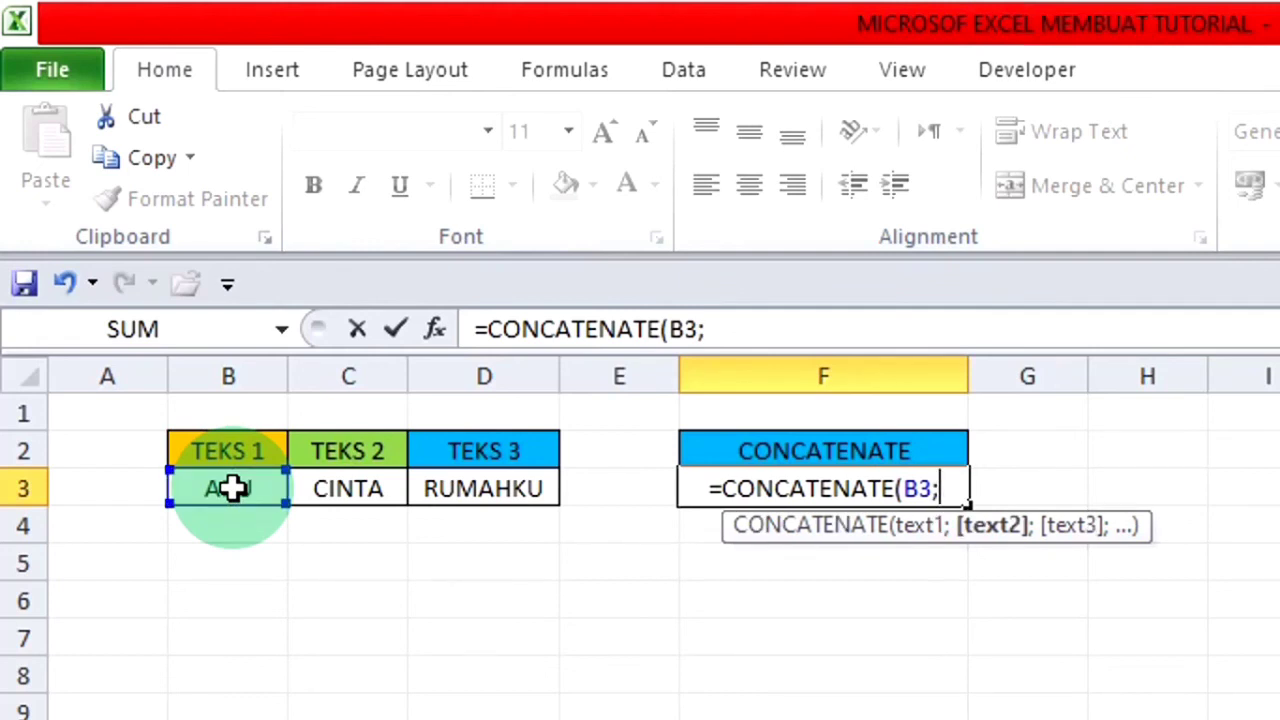
pyautogui.write('"')
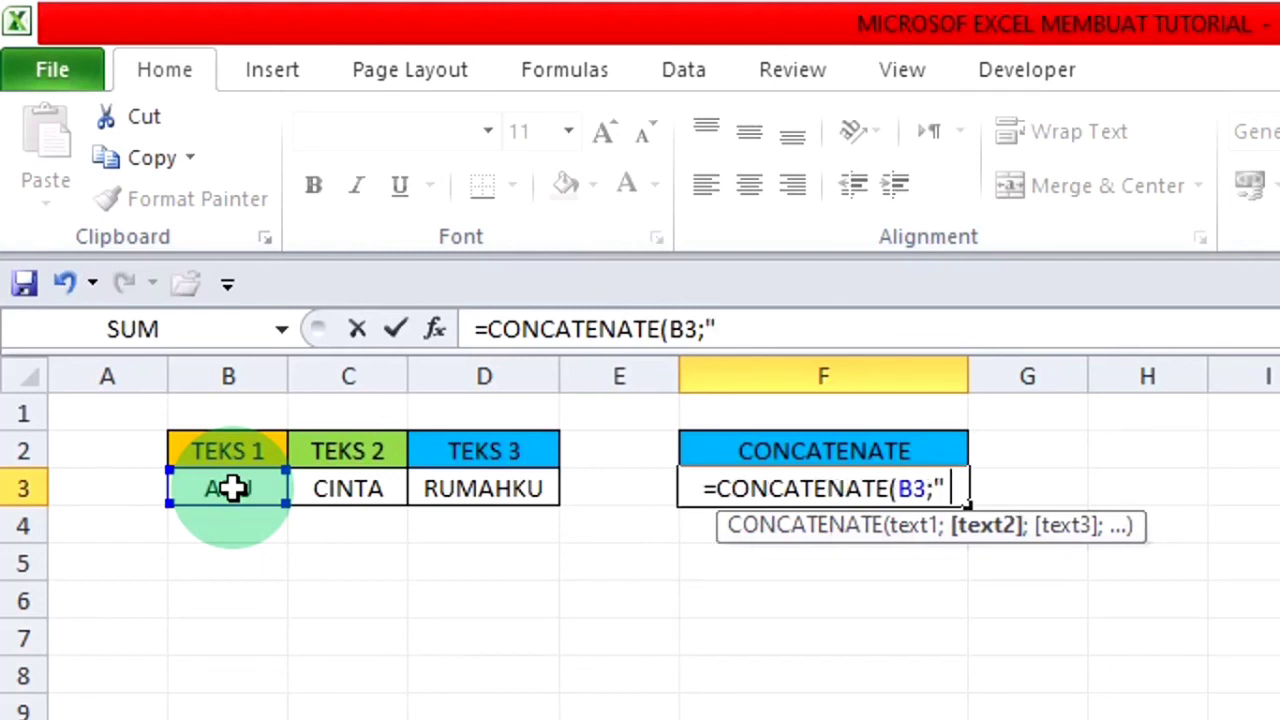
pyautogui.write(' "')
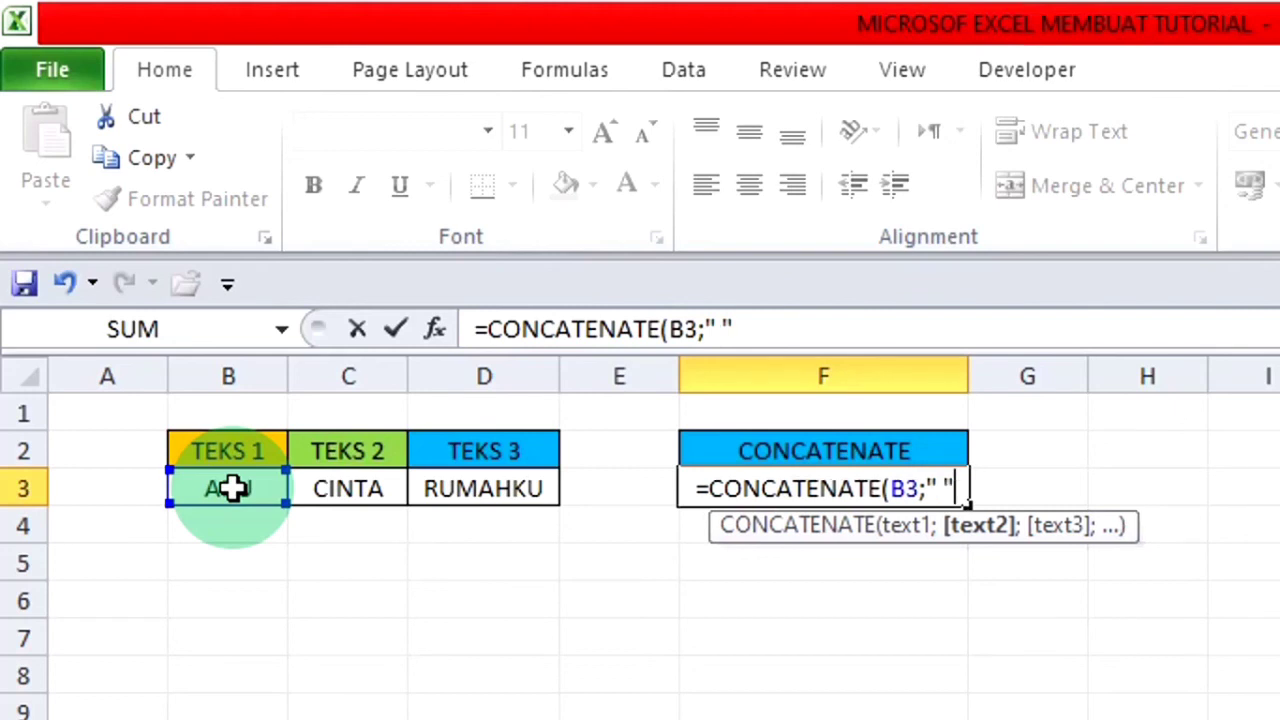
pyautogui.write(';')
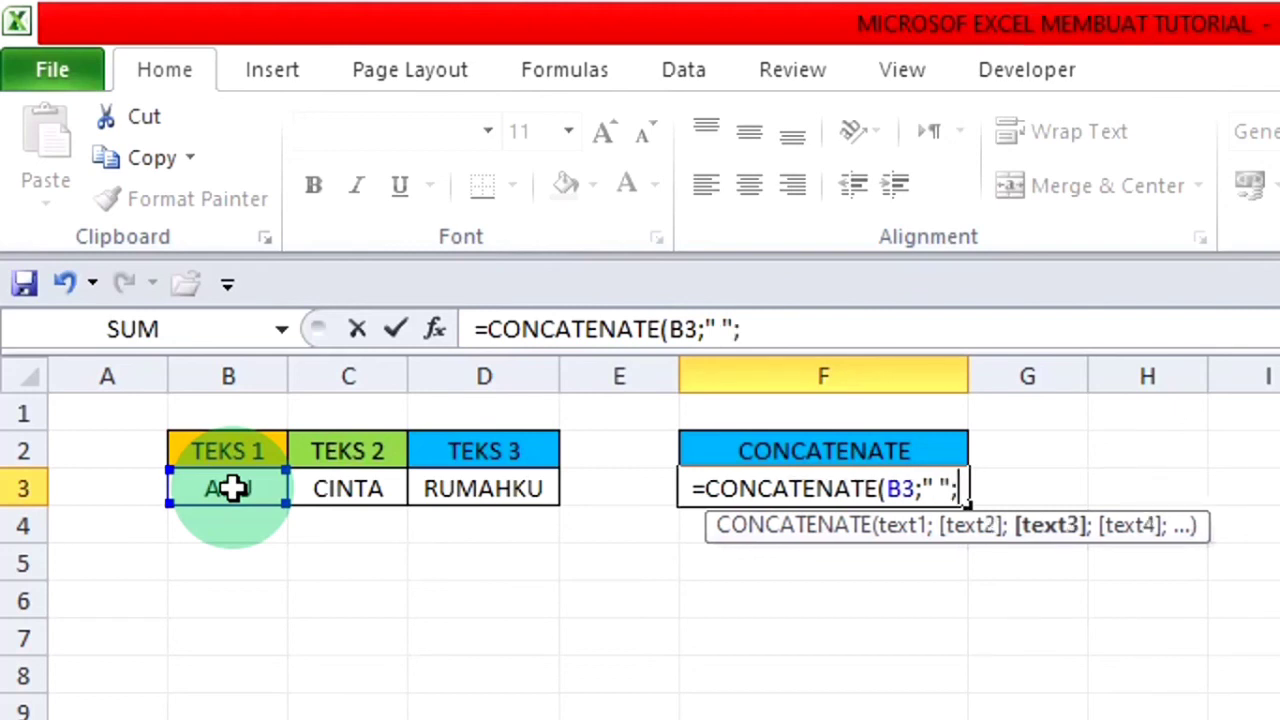
pyautogui.click(368, 489)
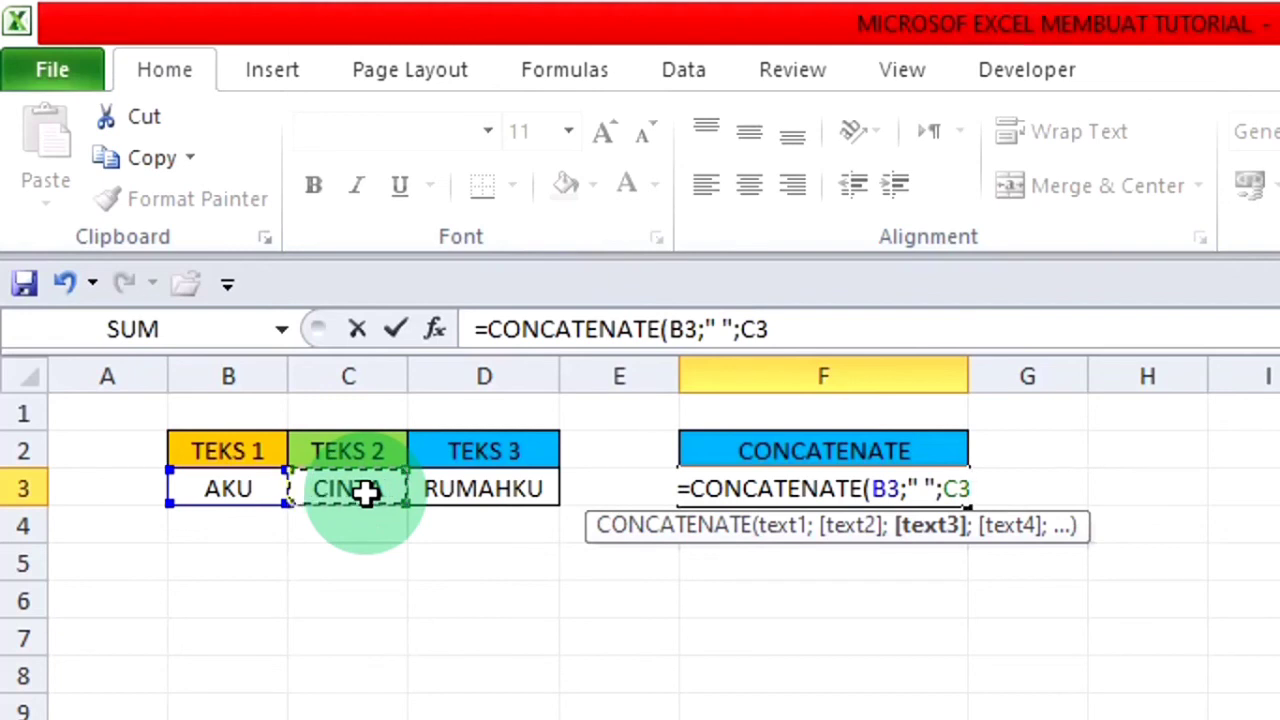
pyautogui.write(';')
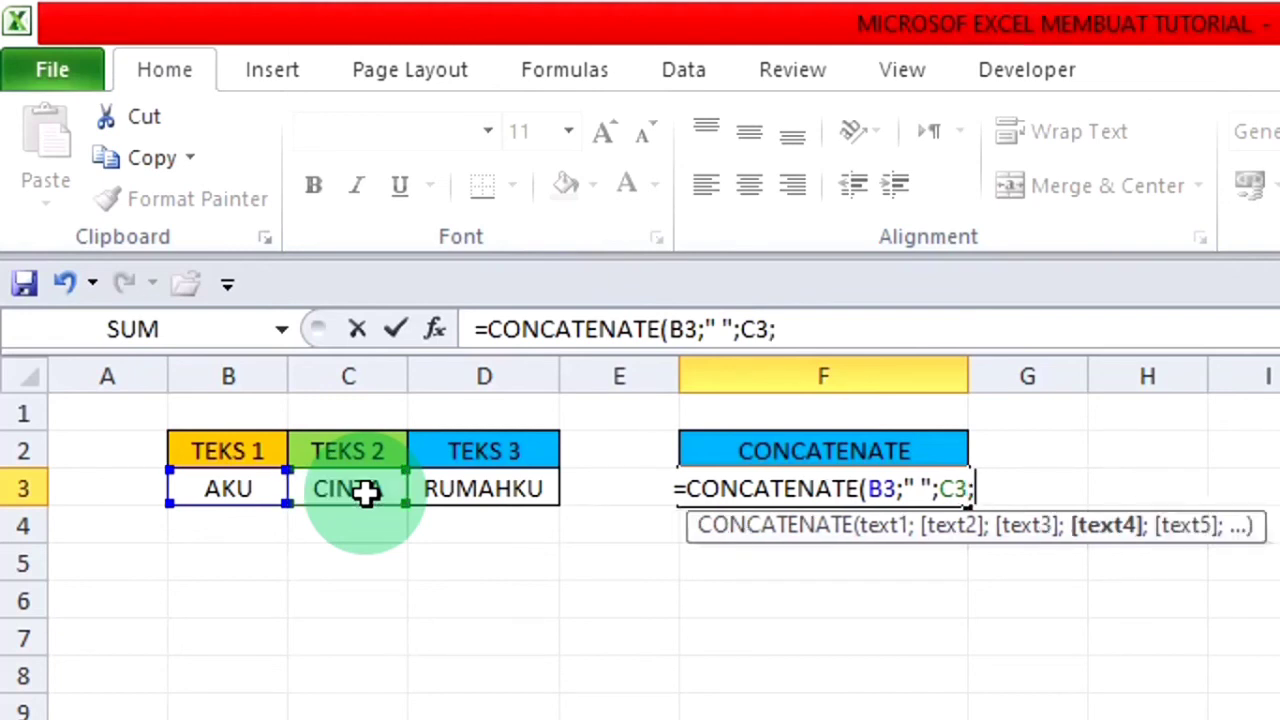
pyautogui.write('"')
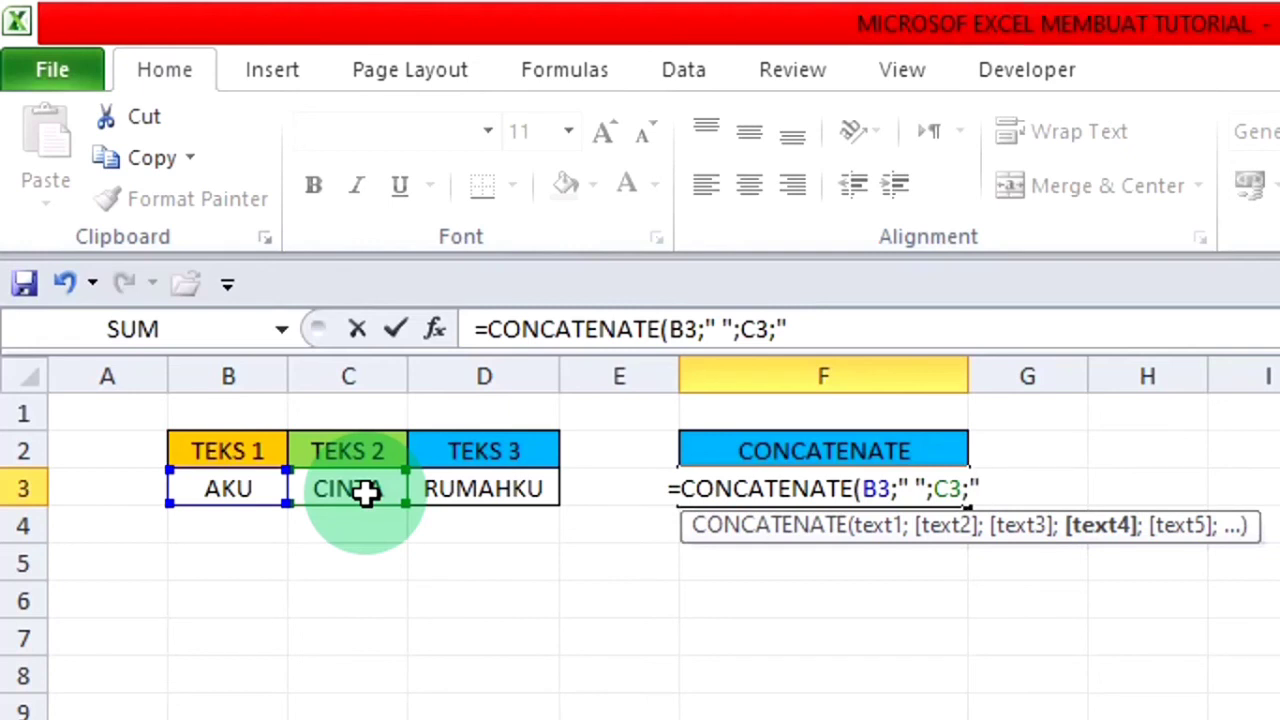
pyautogui.write(' "')
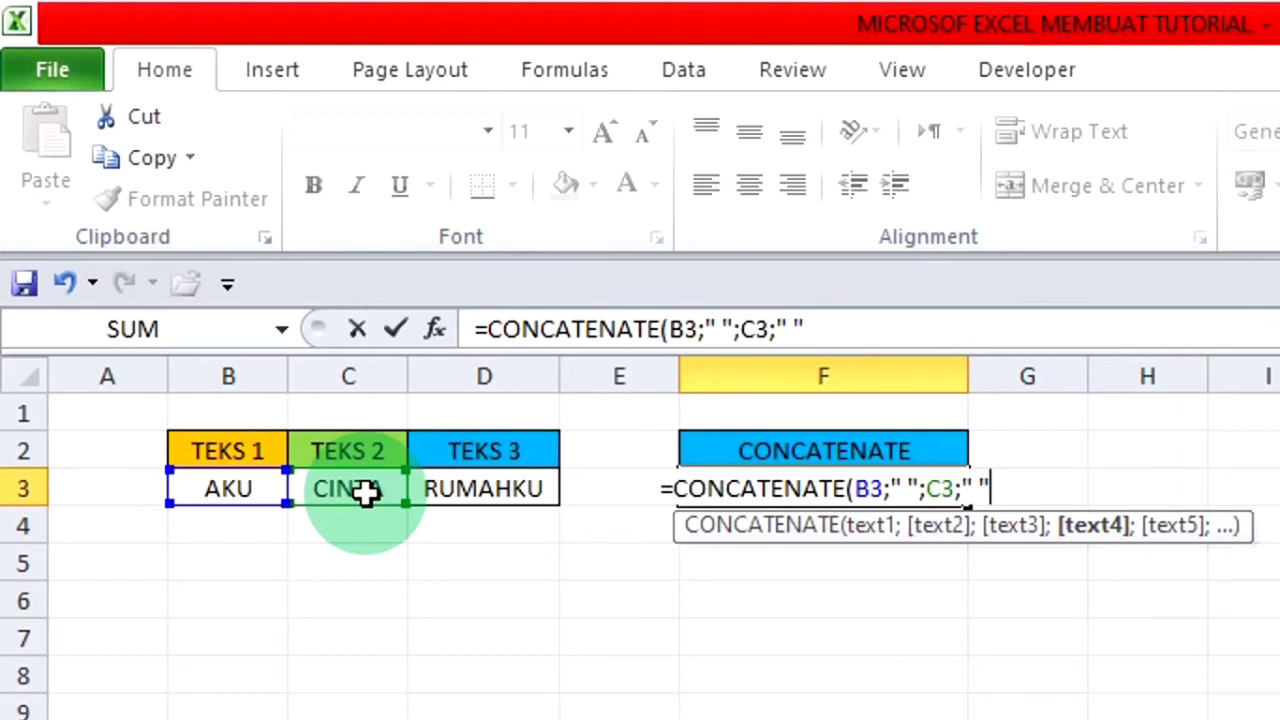
pyautogui.write(';')
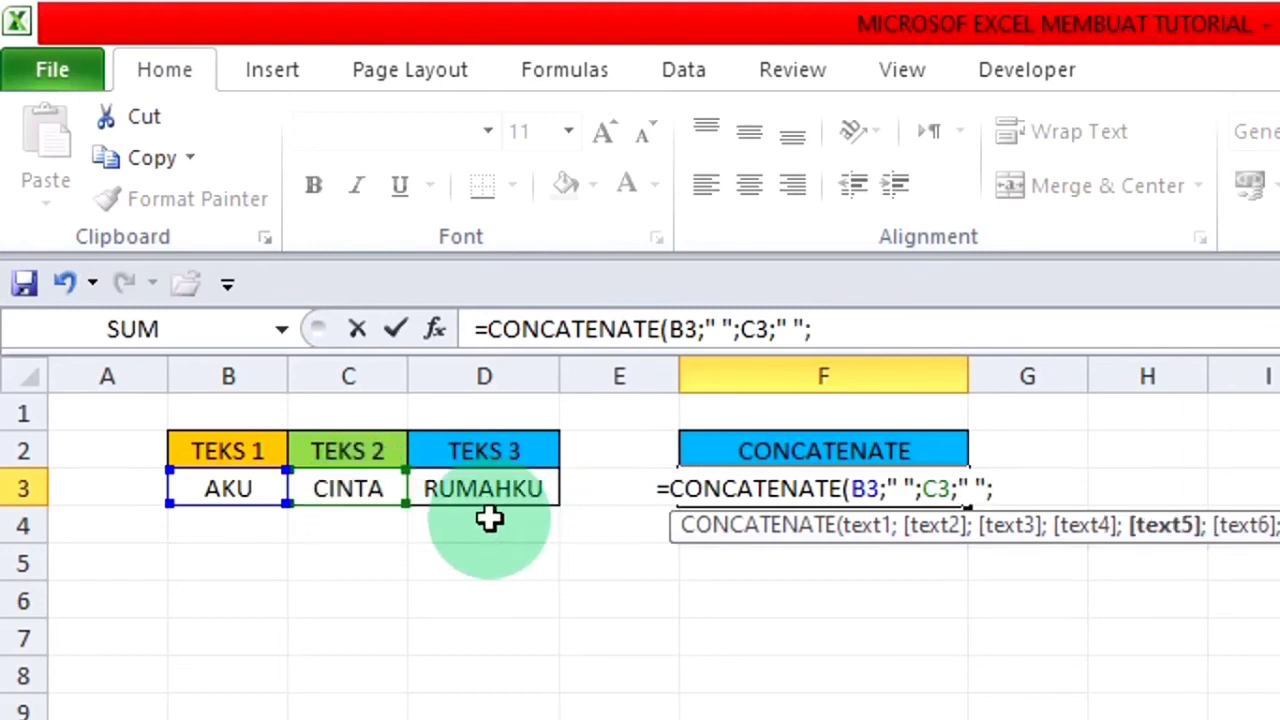
pyautogui.click(484, 490)
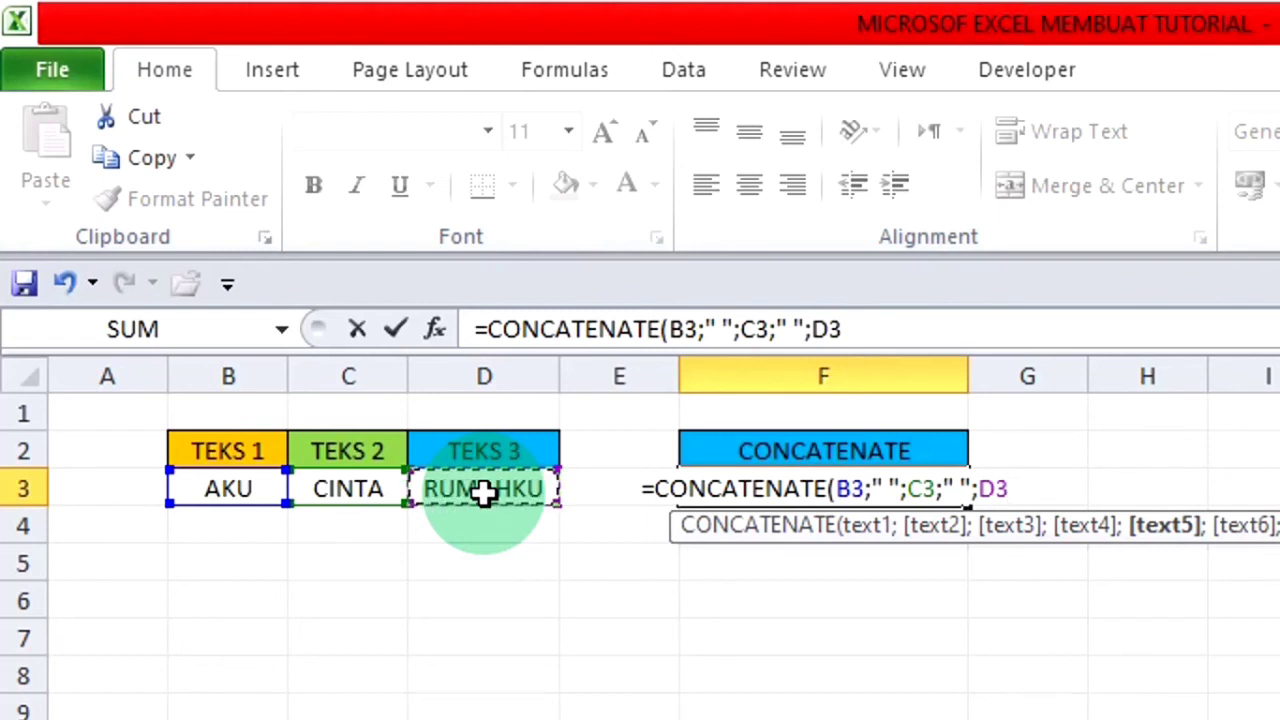
pyautogui.write(')')
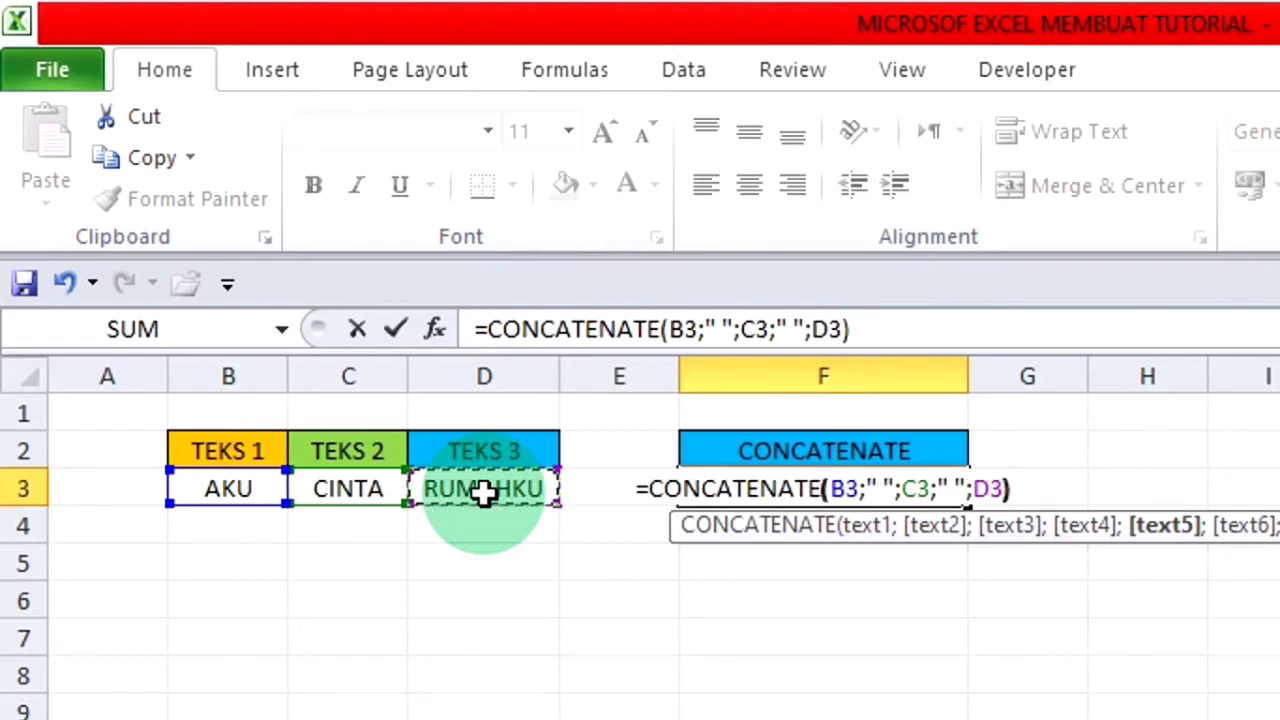
pyautogui.press('Return')
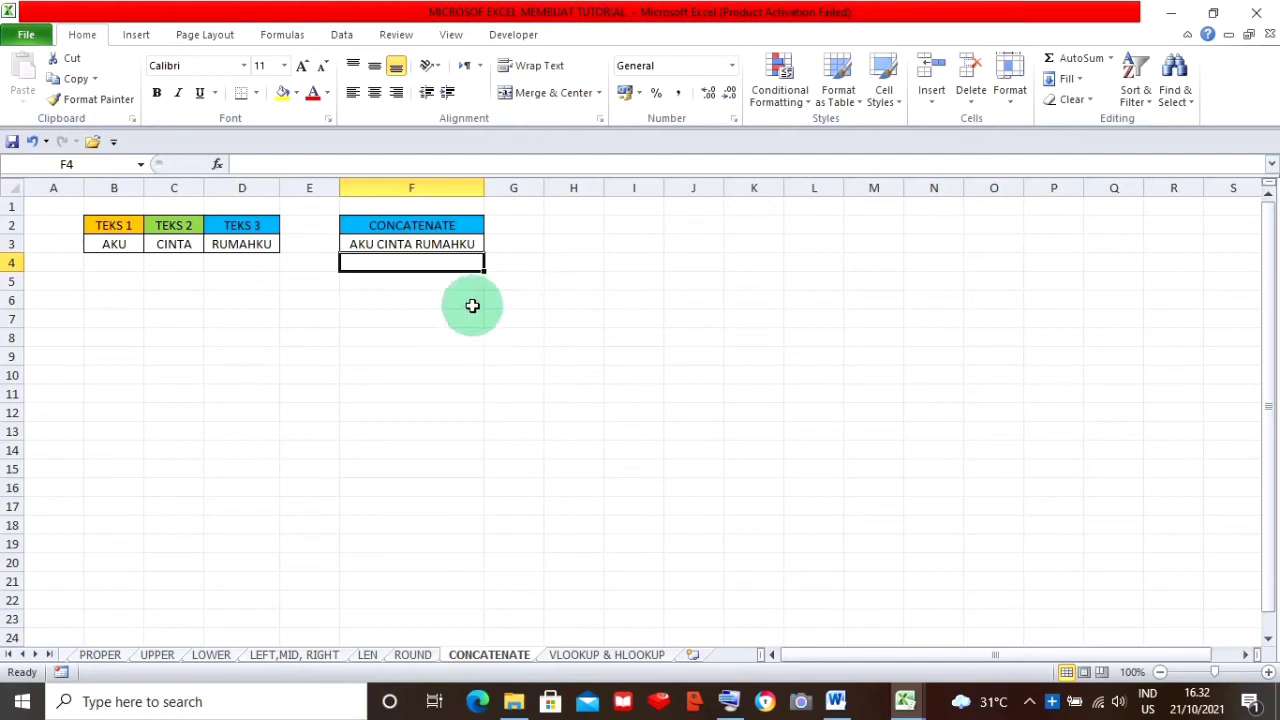
pyautogui.click(503, 287)
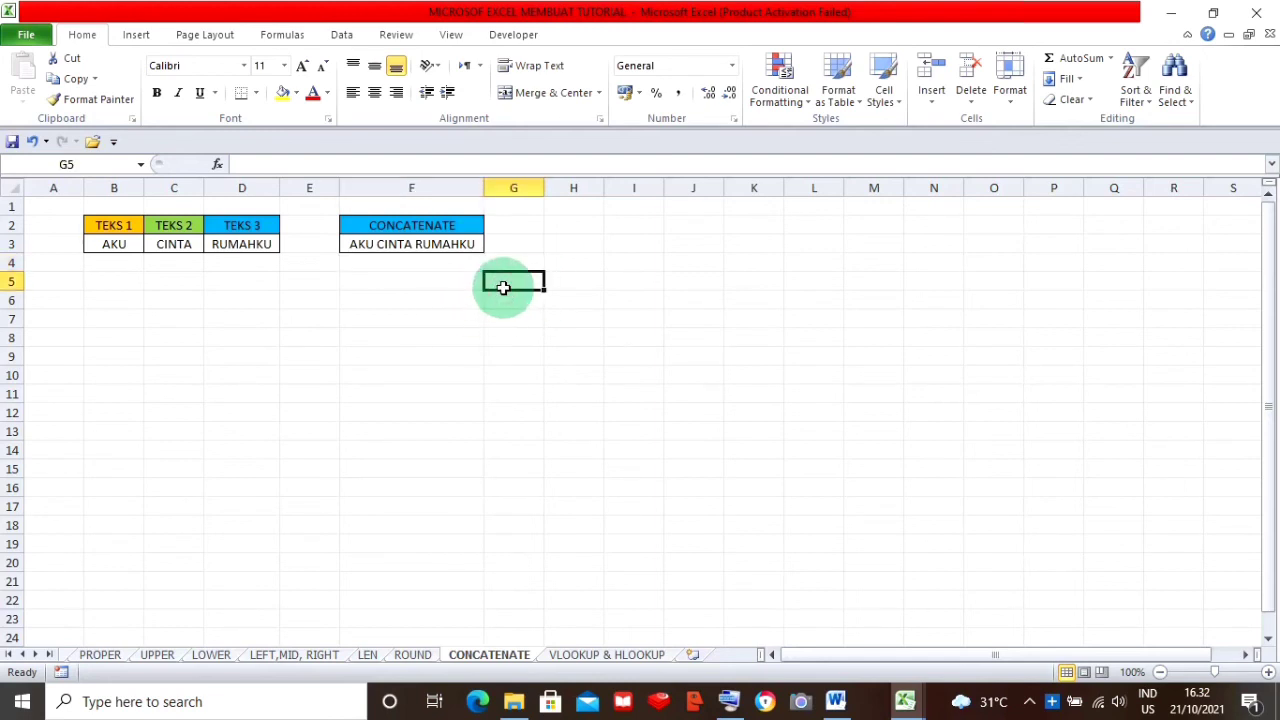
pyautogui.write('=S')
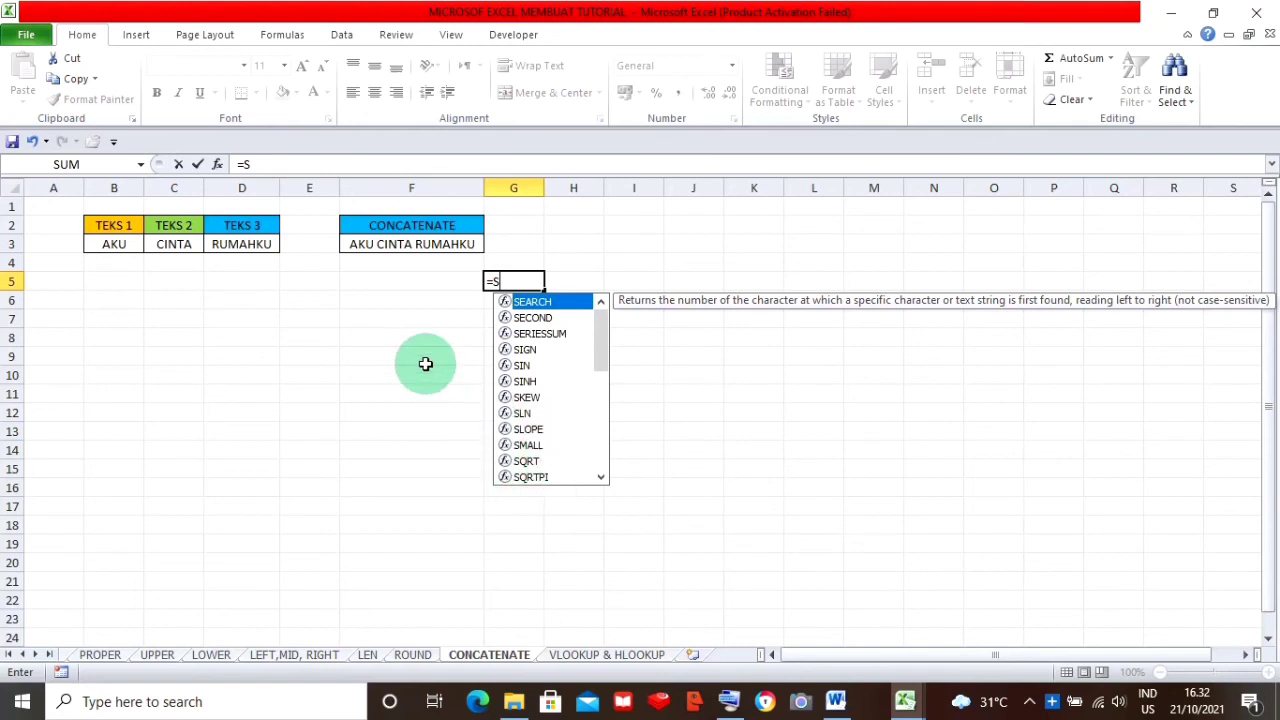
pyautogui.press('BackSpace')
pyautogui.press('BackSpace')
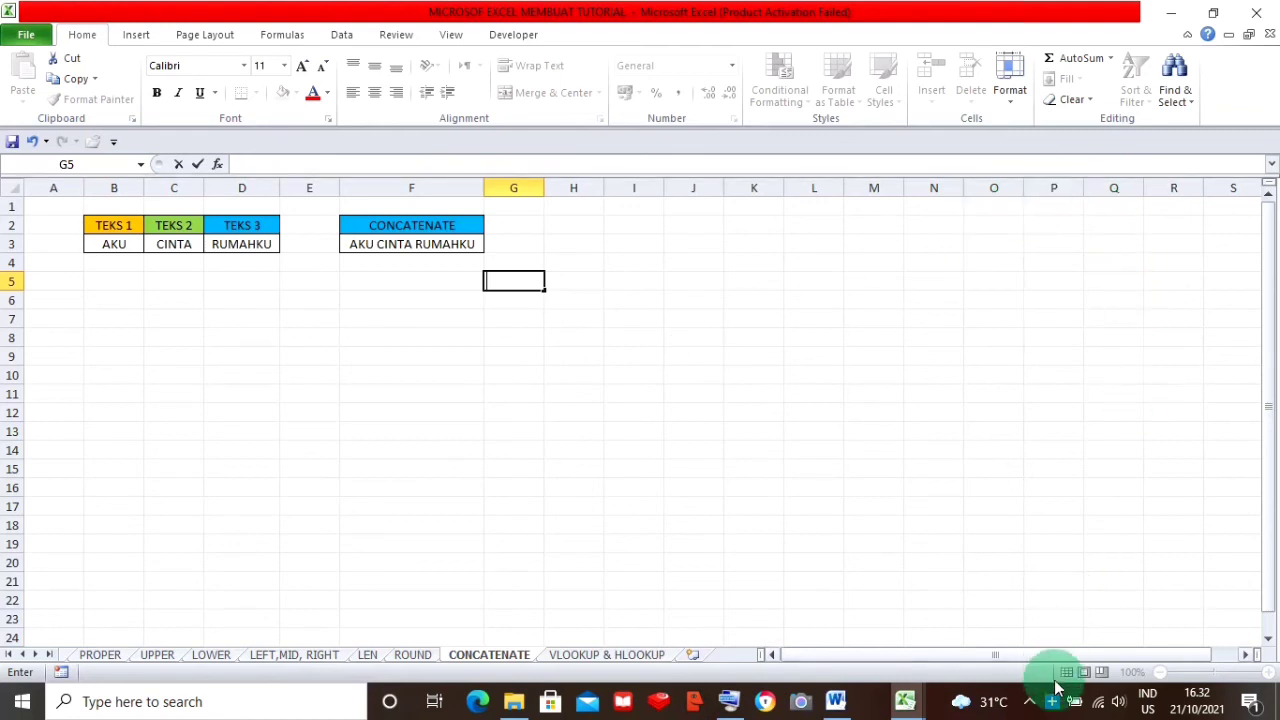
pyautogui.click(1030, 703)
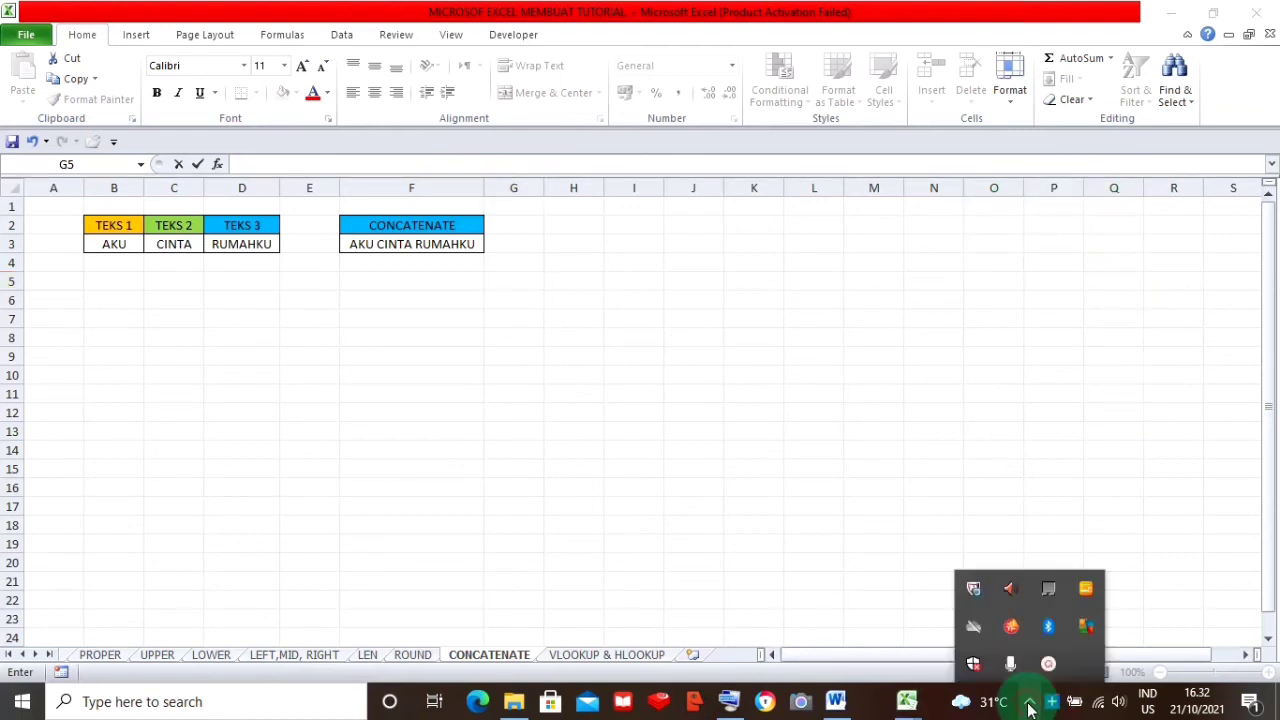
pyautogui.click(1047, 665)
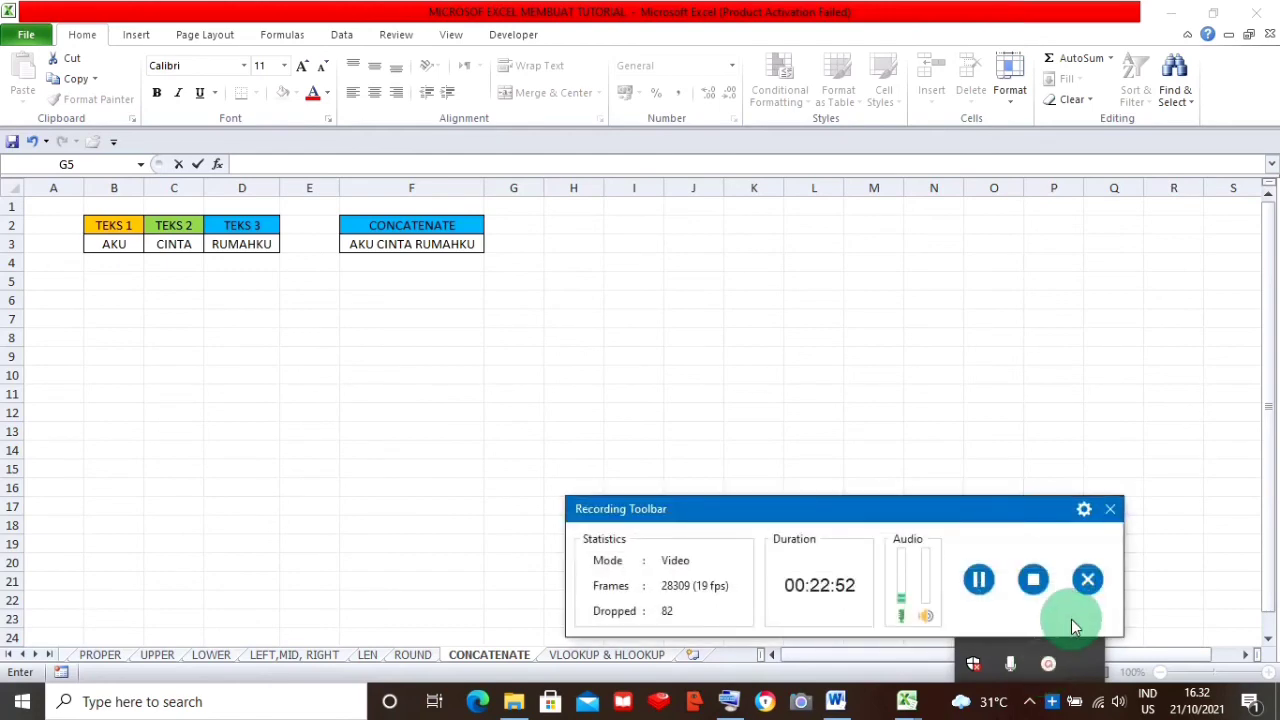